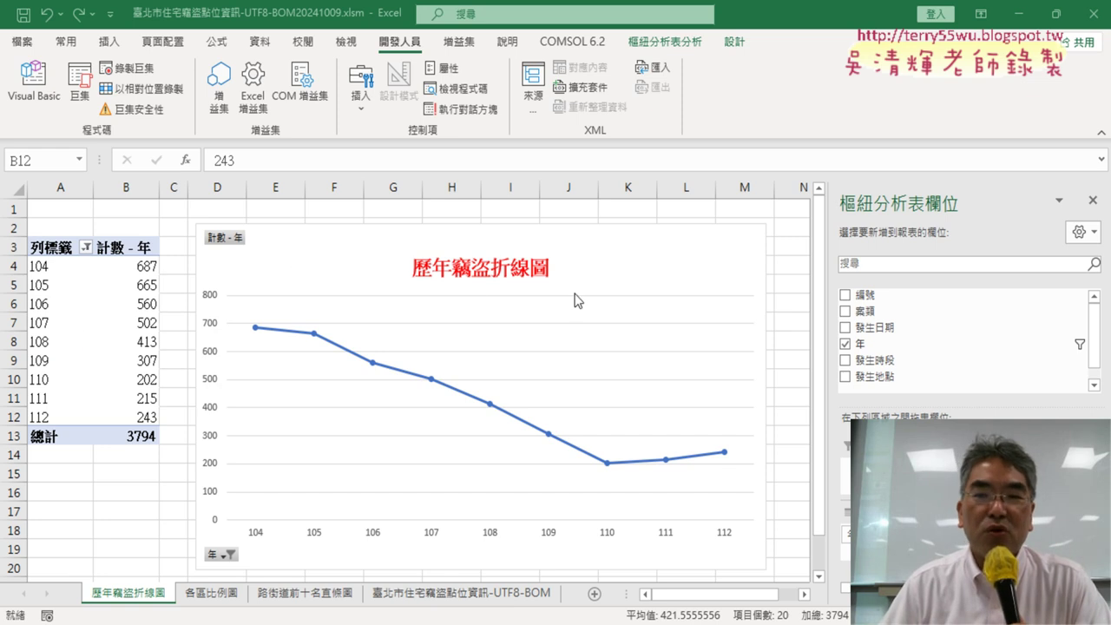
Delete the existing red-titled line chart beside the pivot table on the 歷年竊盜折線圖 sheet
{"action": "left_click", "coordinate": [764, 601]}
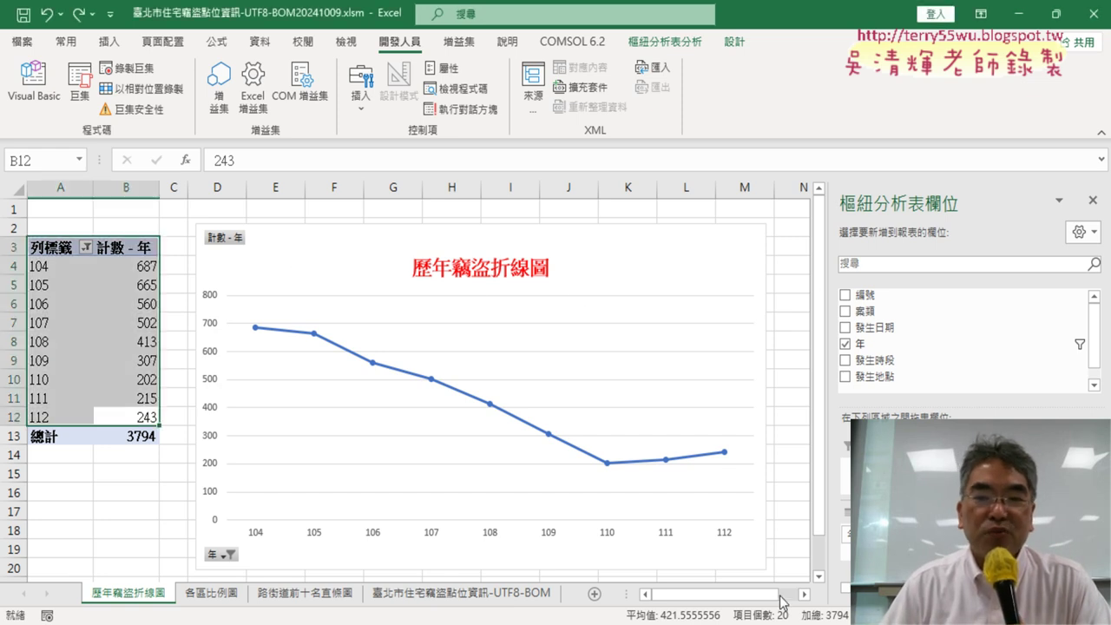
{"action": "left_click", "coordinate": [803, 595]}
{"action": "left_click", "coordinate": [804, 594]}
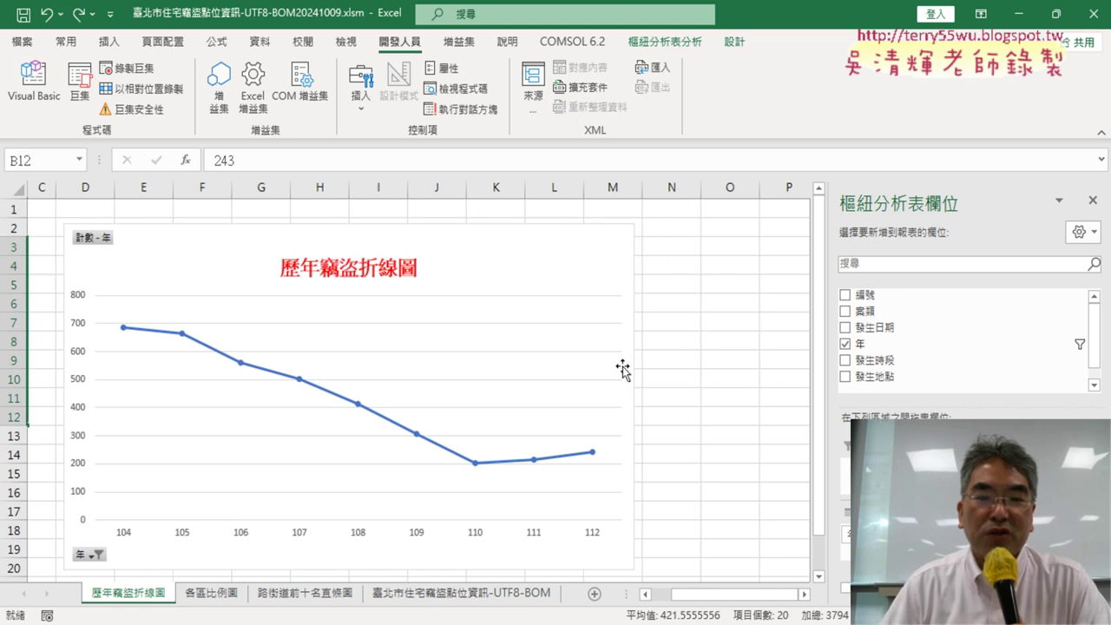
{"action": "left_click", "coordinate": [589, 243]}
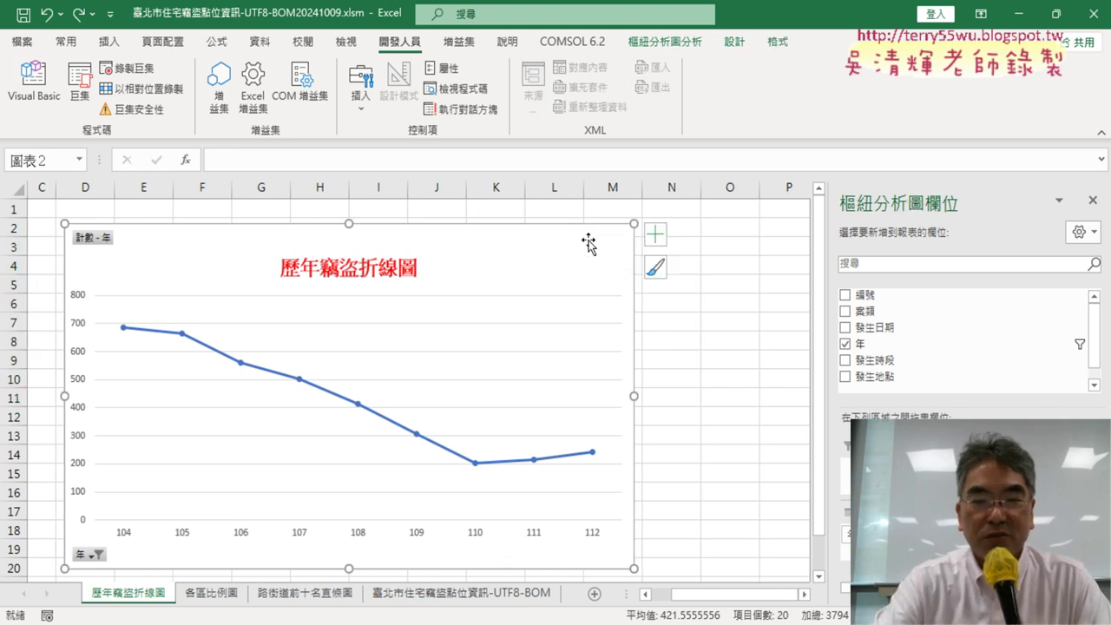
{"action": "key", "text": "Delete"}
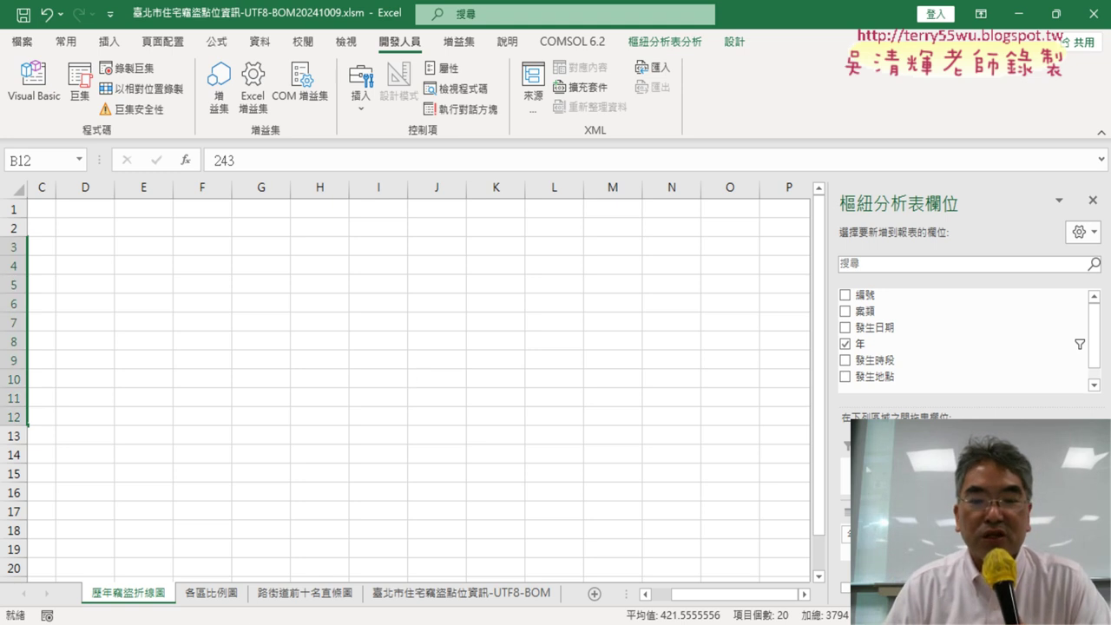
Copy the VBA line-chart request from the Google Docs document and go to ChatGPT
{"action": "left_click", "coordinate": [451, 519]}
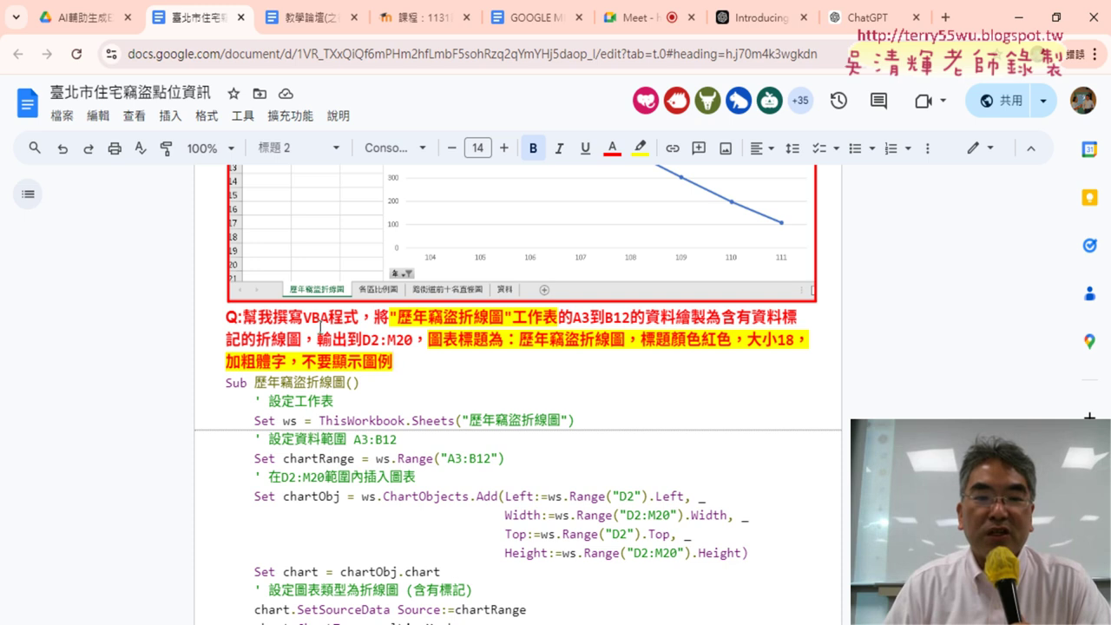
{"action": "left_click_drag", "start_coordinate": [244, 319], "coordinate": [537, 368]}
{"action": "key", "text": "ctrl+c"}
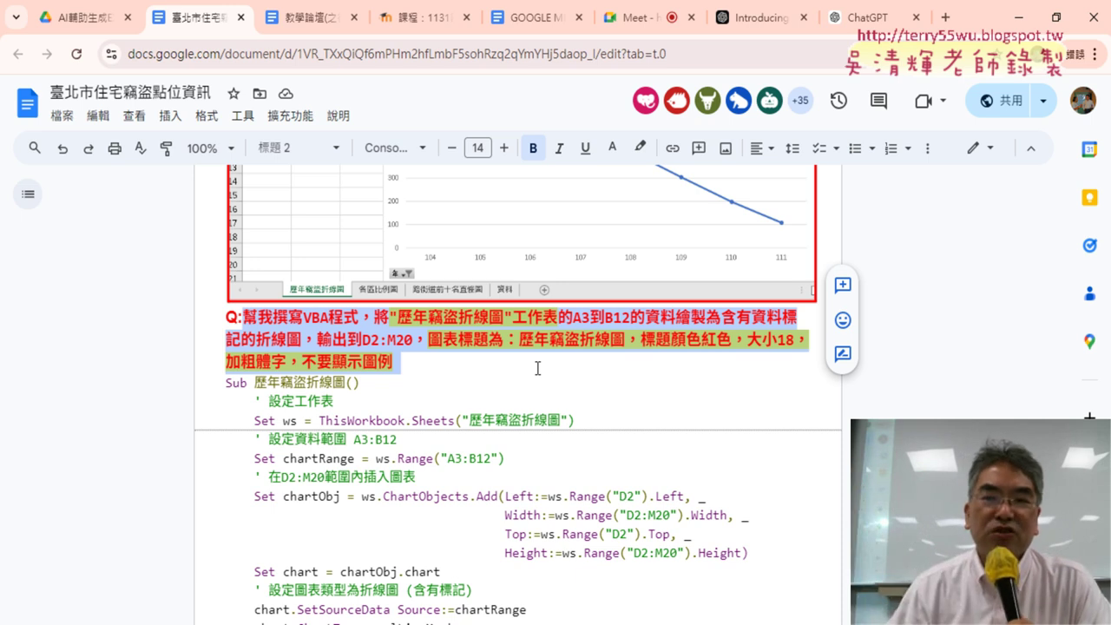
{"action": "left_click", "coordinate": [866, 21]}
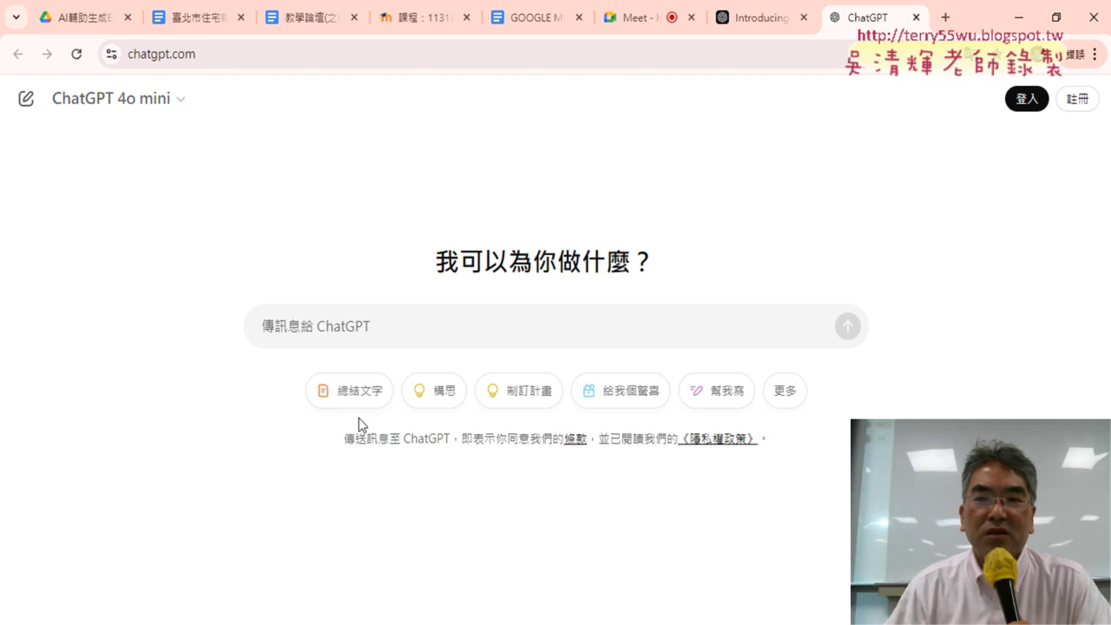
{"action": "left_click", "coordinate": [1022, 110]}
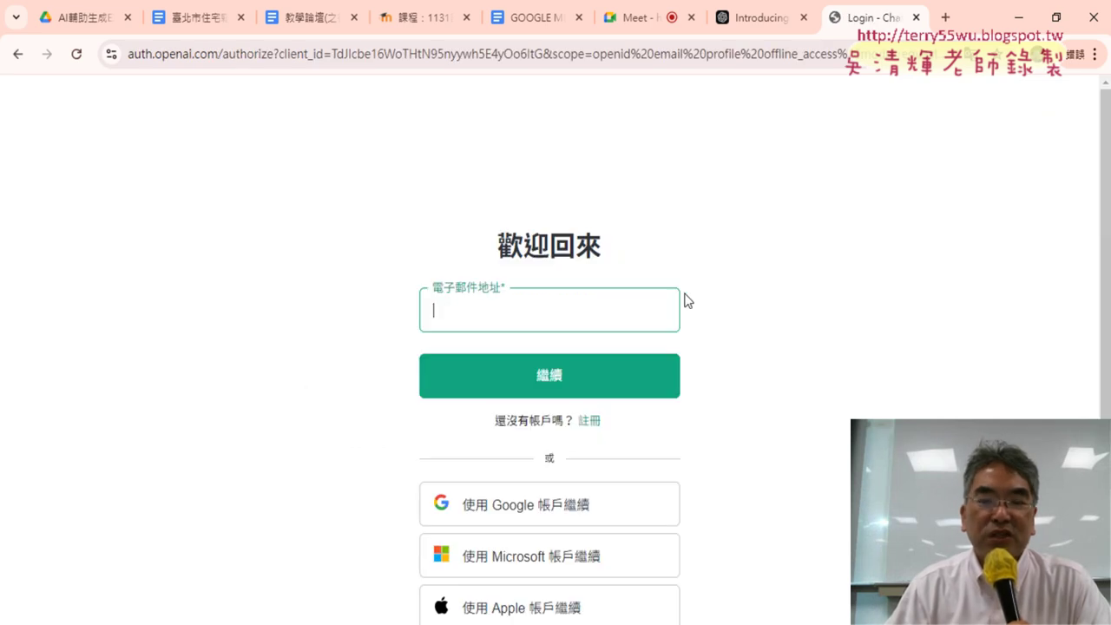
{"action": "left_click", "coordinate": [581, 513]}
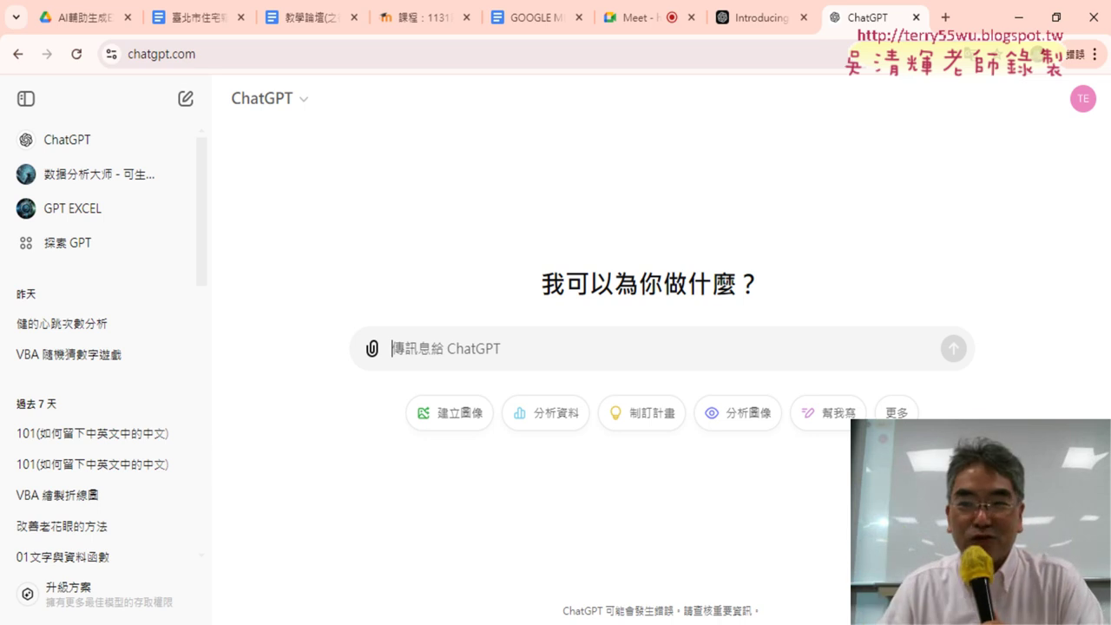
{"action": "left_click", "coordinate": [1083, 99]}
{"action": "left_click", "coordinate": [1003, 272]}
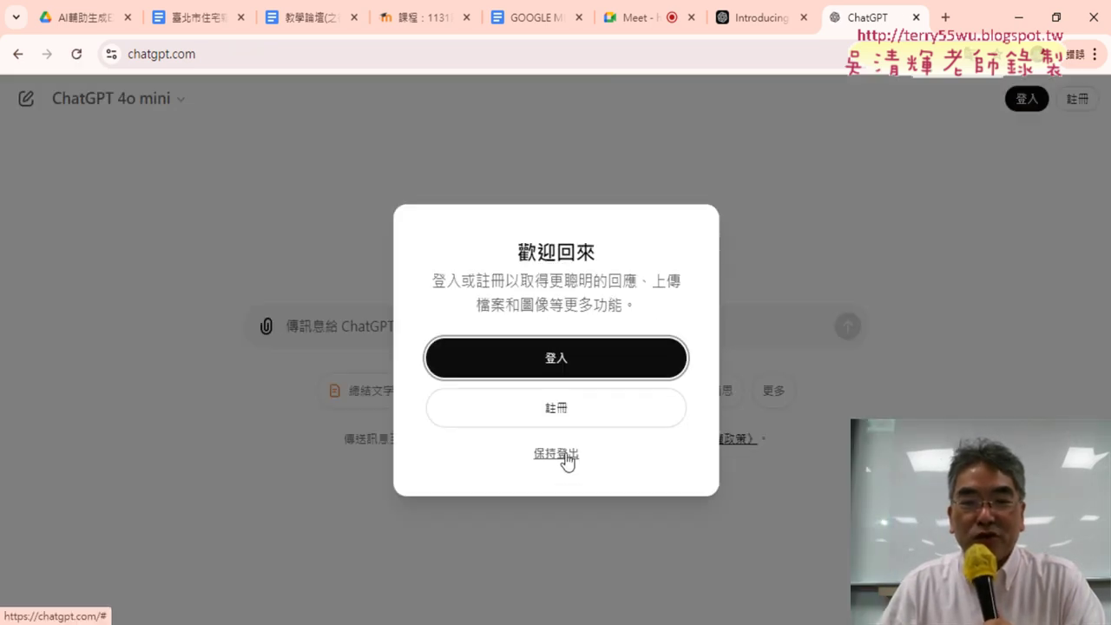
{"action": "left_click", "coordinate": [567, 455]}
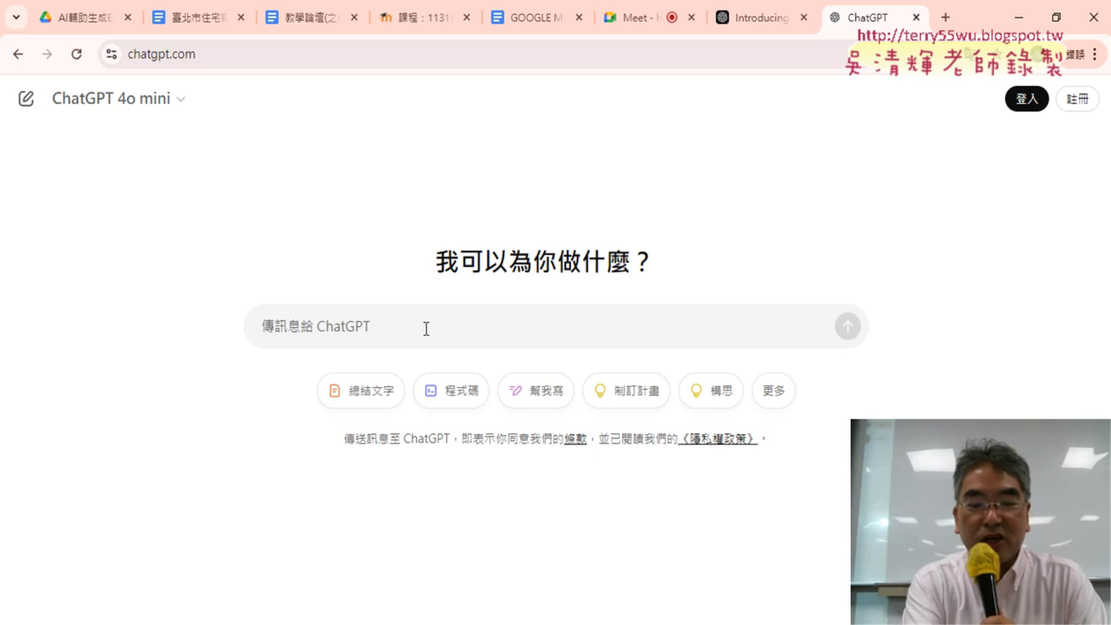
Paste and send the request for a red-titled A3:B12 line chart placed in D2:M20
{"action": "key", "text": "ctrl+v"}
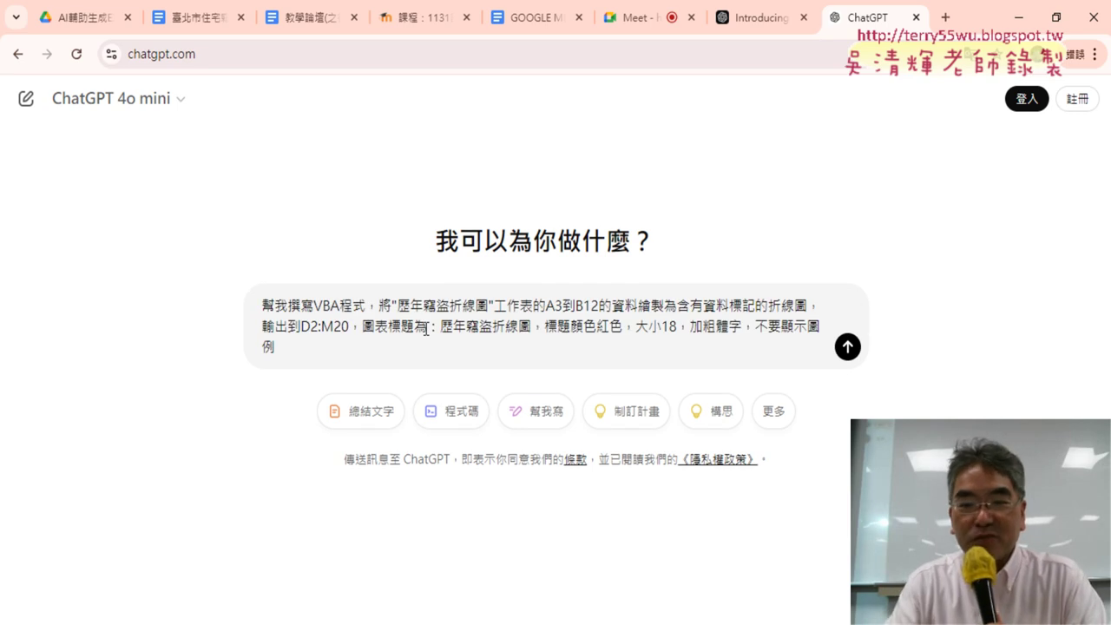
{"action": "left_click", "coordinate": [853, 356]}
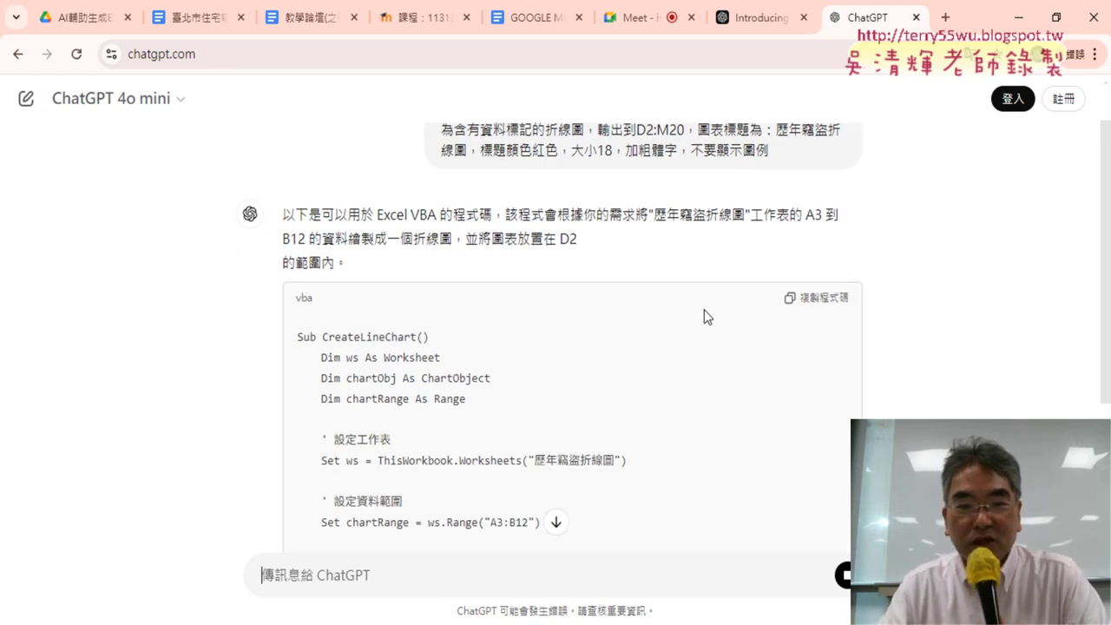
{"action": "scroll", "coordinate": [752, 259], "scroll_direction": "up", "scroll_amount": 1}
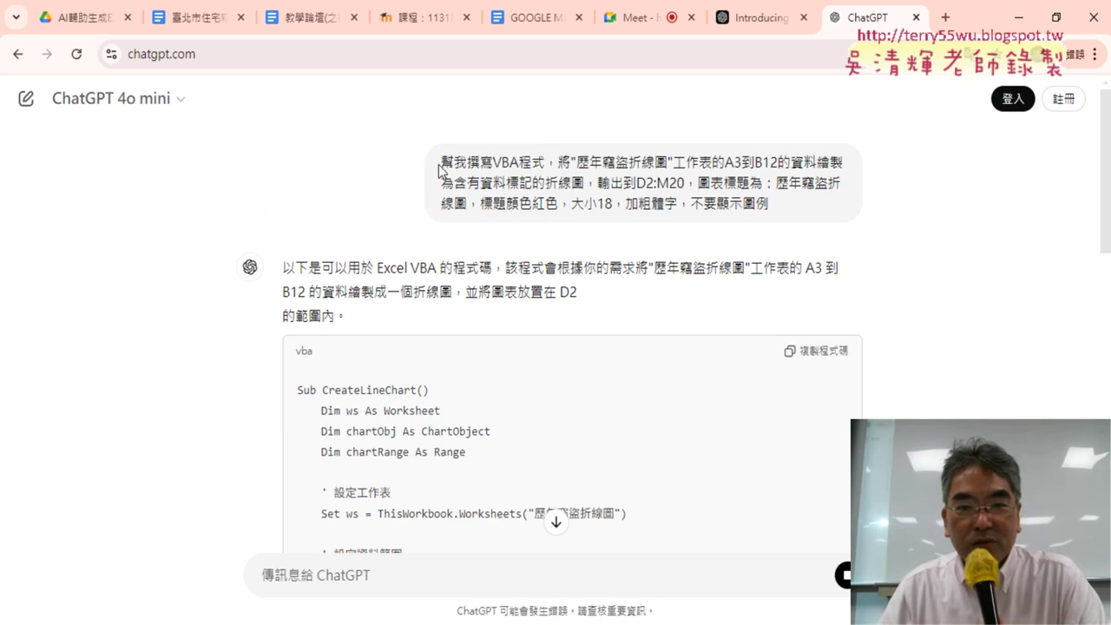
{"action": "left_click_drag", "start_coordinate": [442, 163], "coordinate": [784, 202]}
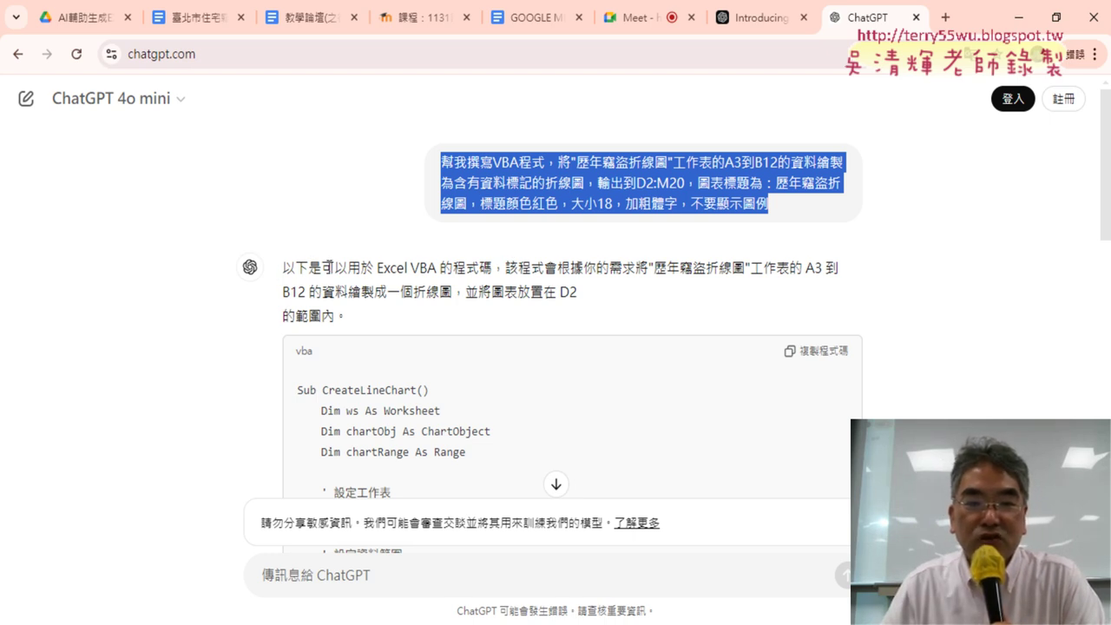
Review ChatGPT's reply and copy the returned CreateLineChart VBA code
{"action": "left_click_drag", "start_coordinate": [323, 267], "coordinate": [492, 271]}
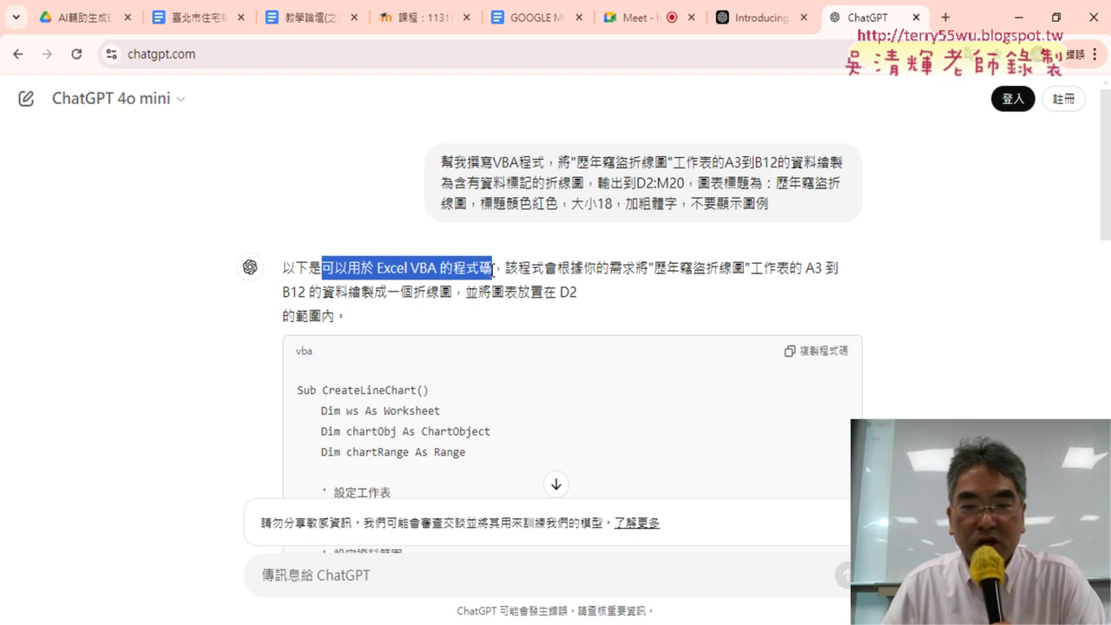
{"action": "mouse_move", "coordinate": [503, 268]}
{"action": "left_mouse_down"}
{"action": "mouse_move", "coordinate": [637, 271]}
{"action": "mouse_move", "coordinate": [598, 269]}
{"action": "left_mouse_up"}
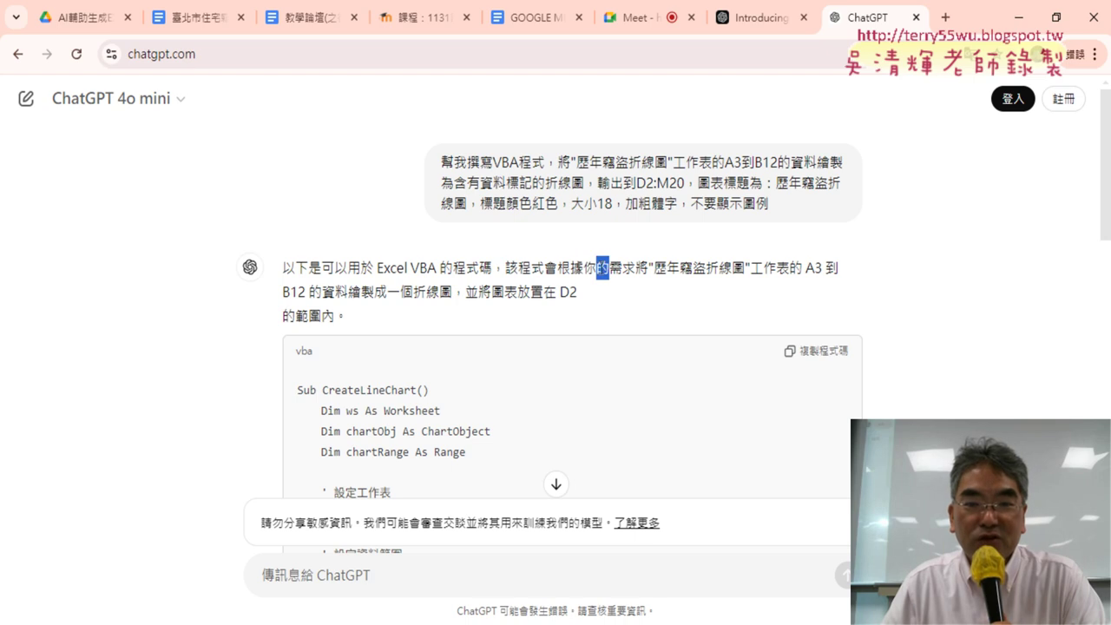
{"action": "left_click", "coordinate": [645, 274]}
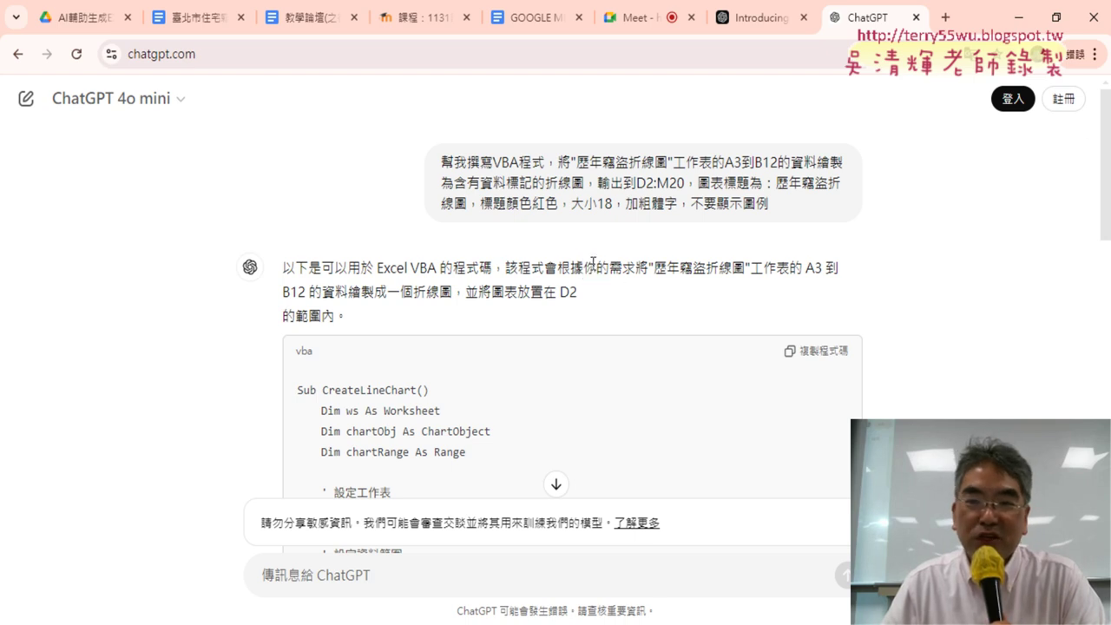
{"action": "double_click", "coordinate": [592, 264]}
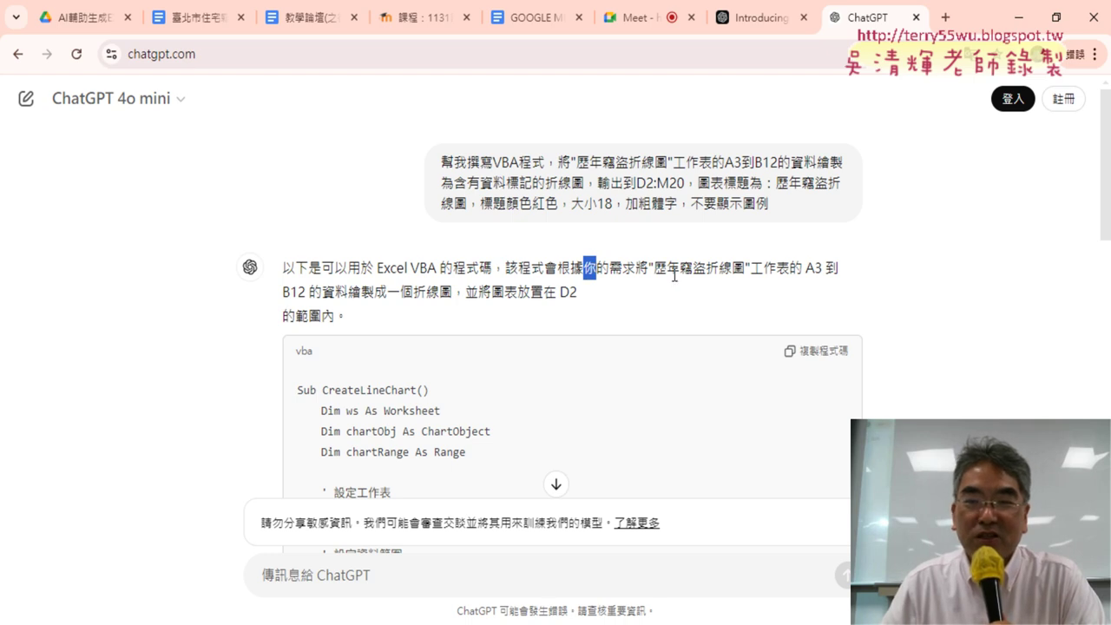
{"action": "left_click_drag", "start_coordinate": [652, 271], "coordinate": [791, 275]}
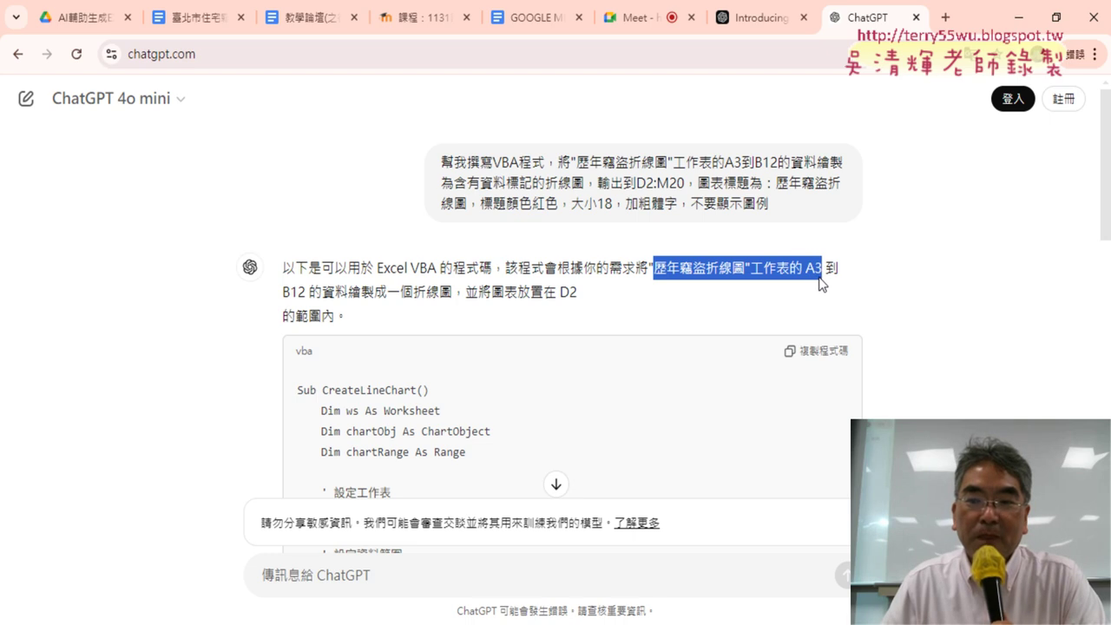
{"action": "mouse_move", "coordinate": [791, 275]}
{"action": "left_mouse_down"}
{"action": "mouse_move", "coordinate": [347, 295]}
{"action": "mouse_move", "coordinate": [583, 297]}
{"action": "left_mouse_up"}
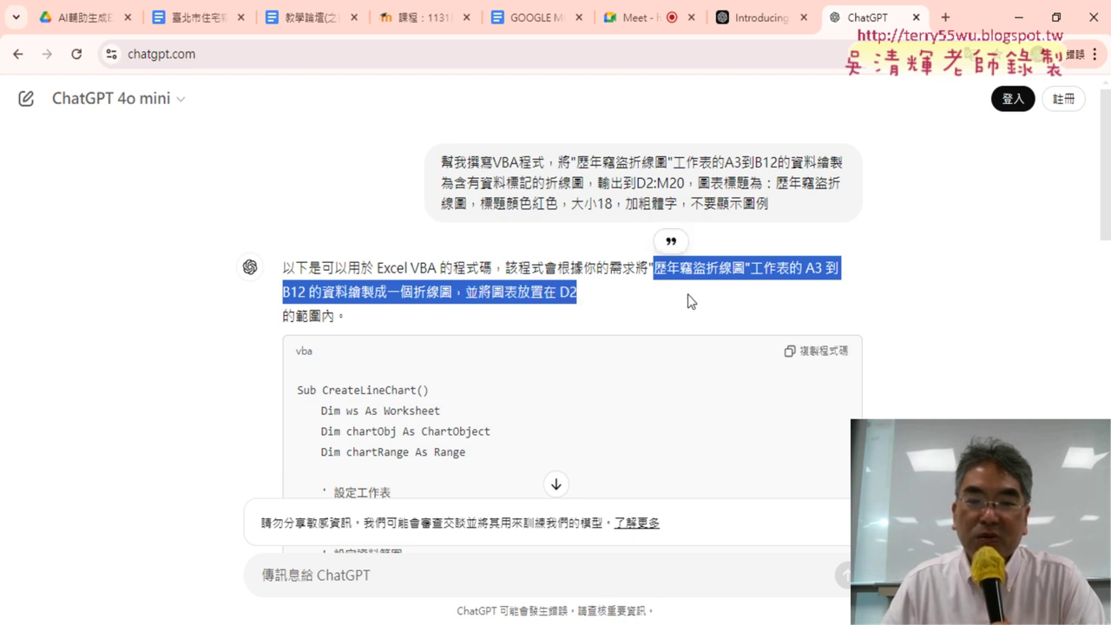
{"action": "scroll", "coordinate": [687, 301], "scroll_direction": "down", "scroll_amount": 2}
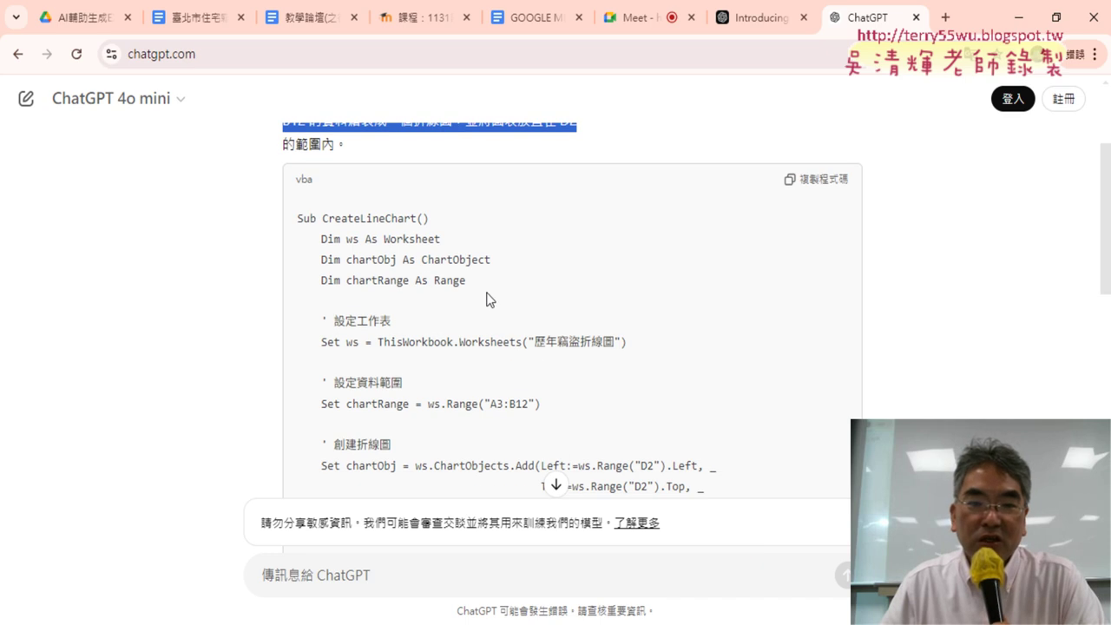
{"action": "scroll", "coordinate": [486, 297], "scroll_direction": "down", "scroll_amount": 1}
{"action": "scroll", "coordinate": [871, 201], "scroll_direction": "up", "scroll_amount": 1}
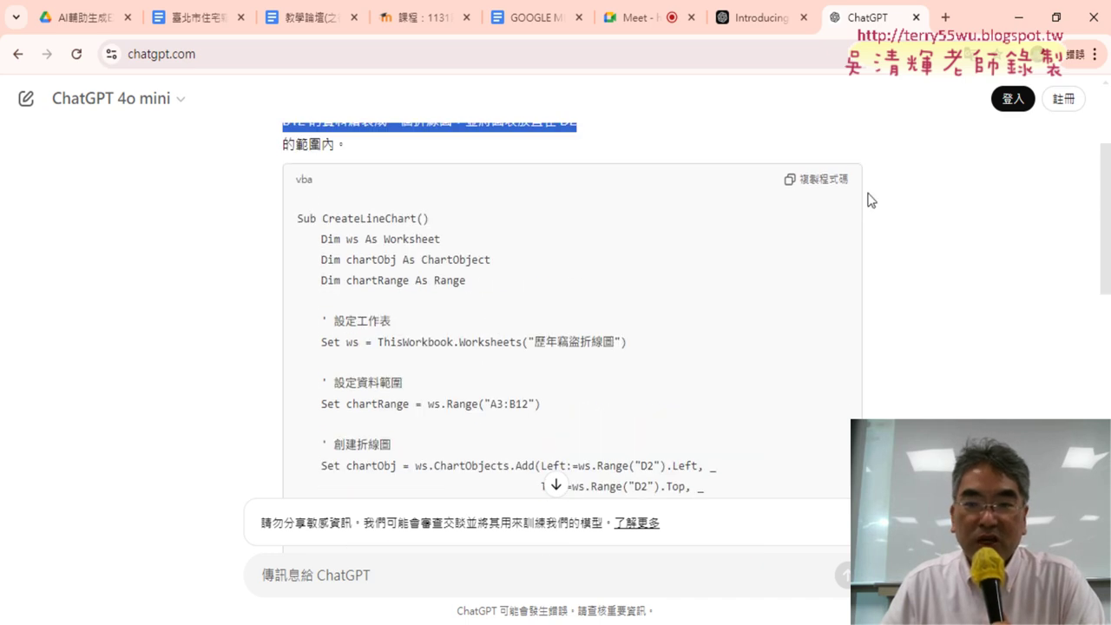
{"action": "left_click", "coordinate": [833, 181]}
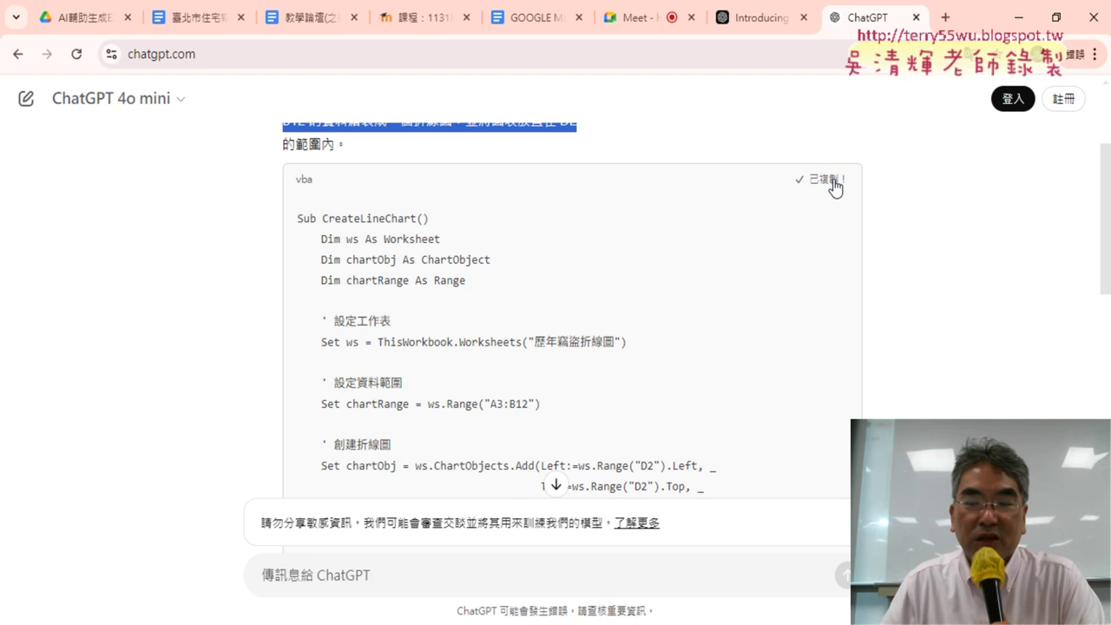
Open the Visual Basic editor from Excel and insert a new empty Module1
{"action": "left_click", "coordinate": [574, 596]}
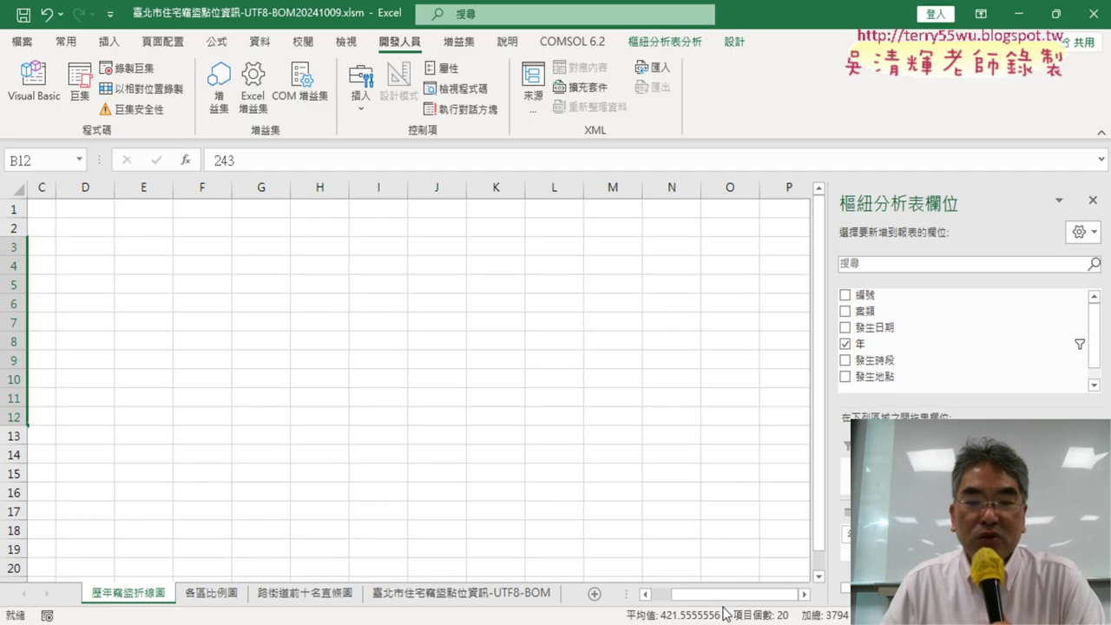
{"action": "left_click_drag", "start_coordinate": [723, 595], "coordinate": [701, 594]}
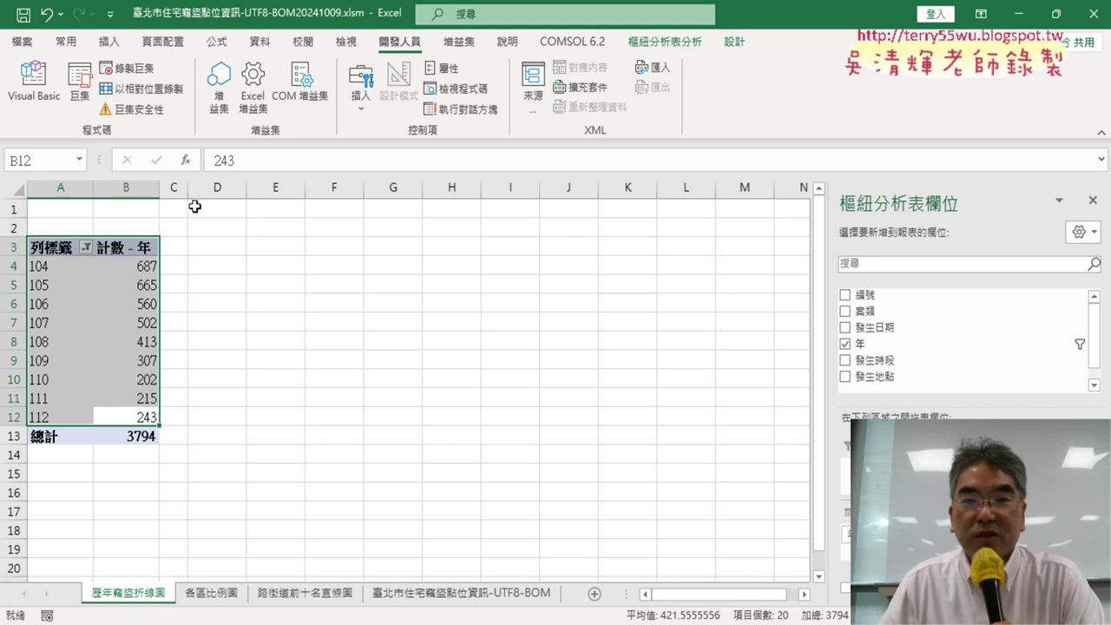
{"action": "left_click", "coordinate": [41, 100]}
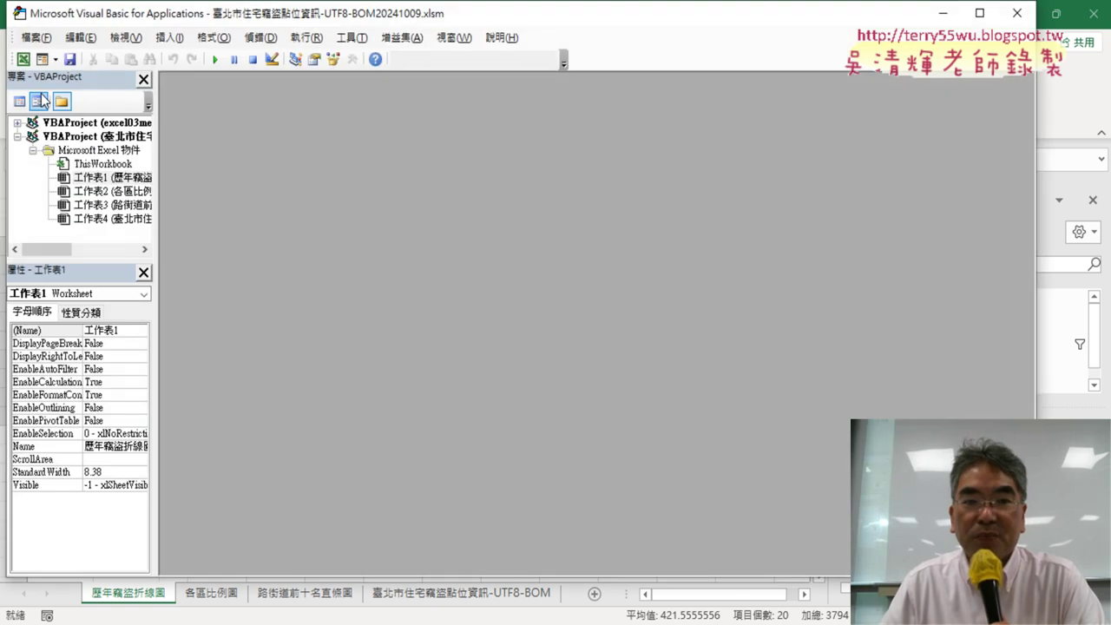
{"action": "left_click_drag", "start_coordinate": [260, 10], "coordinate": [476, 50]}
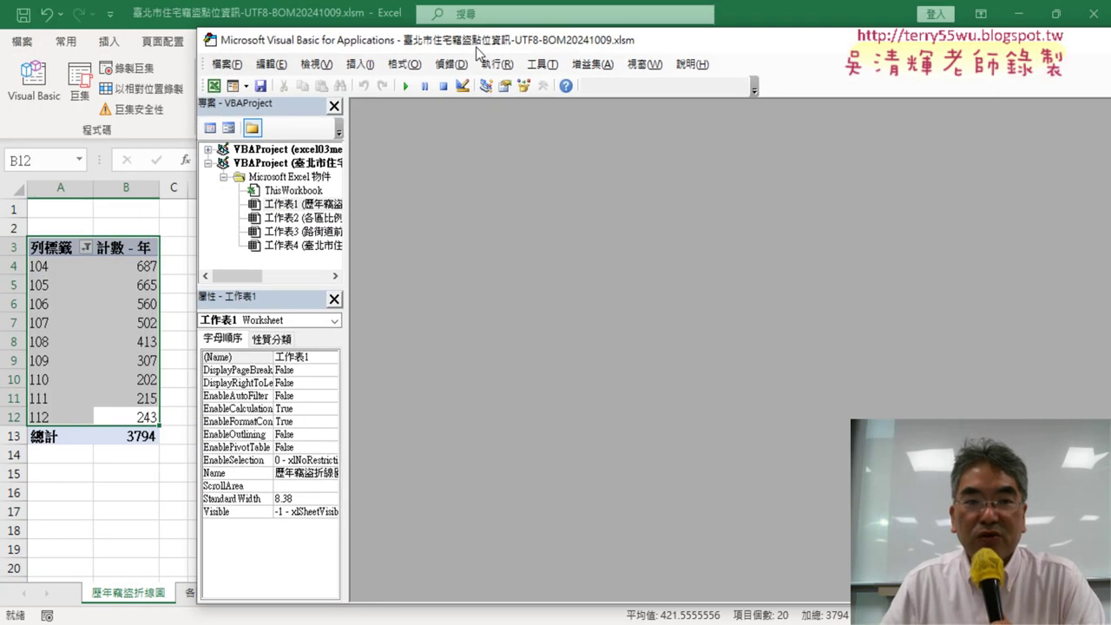
{"action": "left_click", "coordinate": [360, 66]}
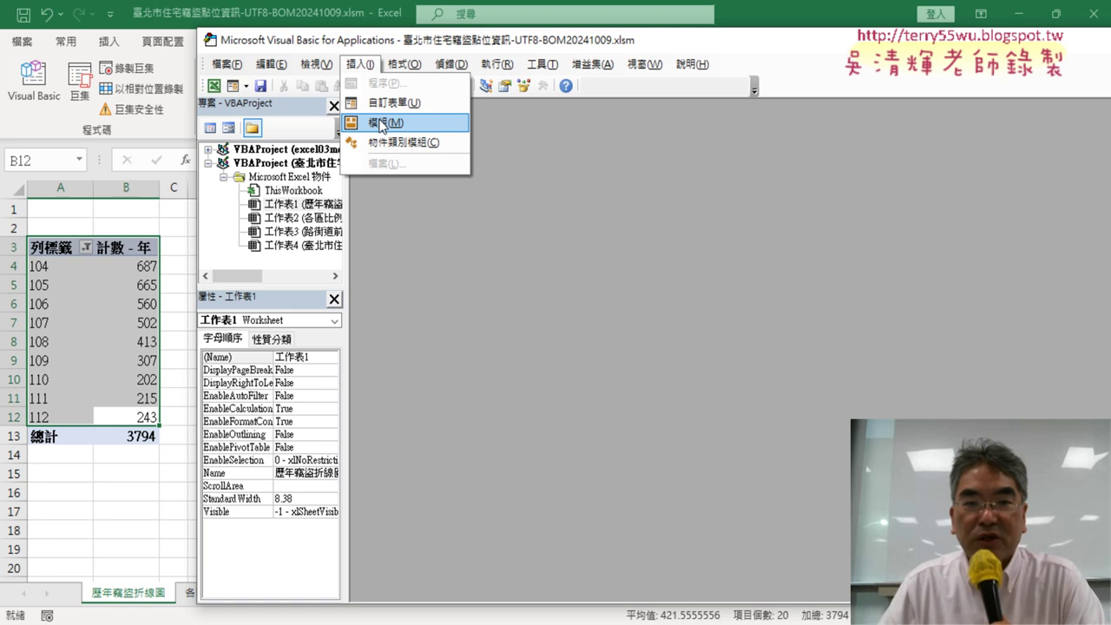
{"action": "left_click", "coordinate": [385, 122]}
Paste the copied CreateLineChart macro into Module1
{"action": "double_click", "coordinate": [516, 165]}
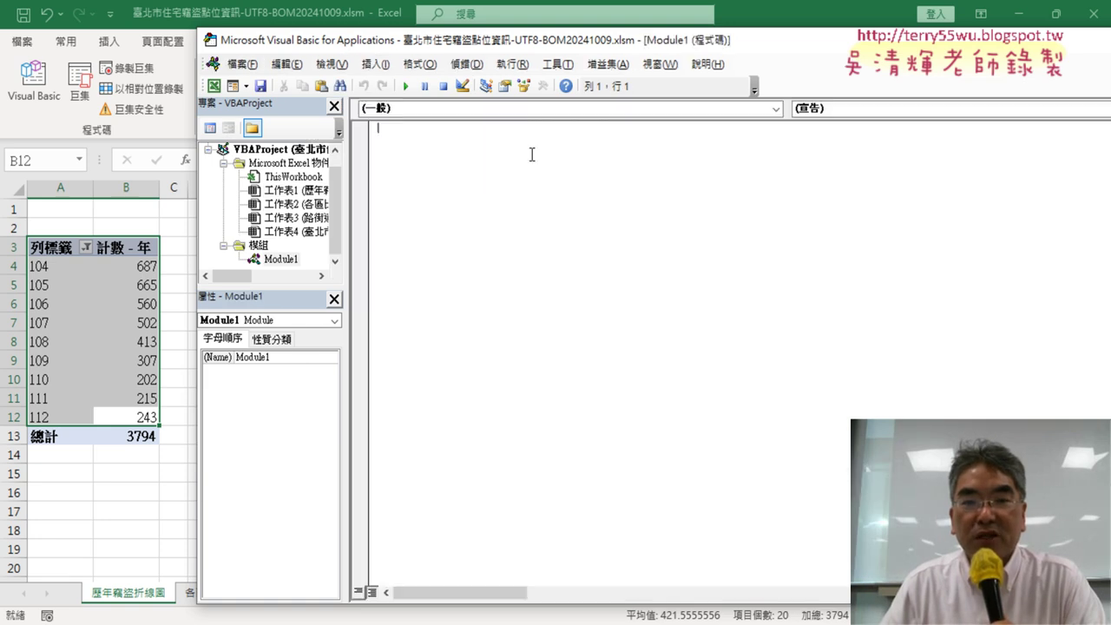
{"action": "right_click", "coordinate": [465, 173]}
{"action": "left_click", "coordinate": [532, 222]}
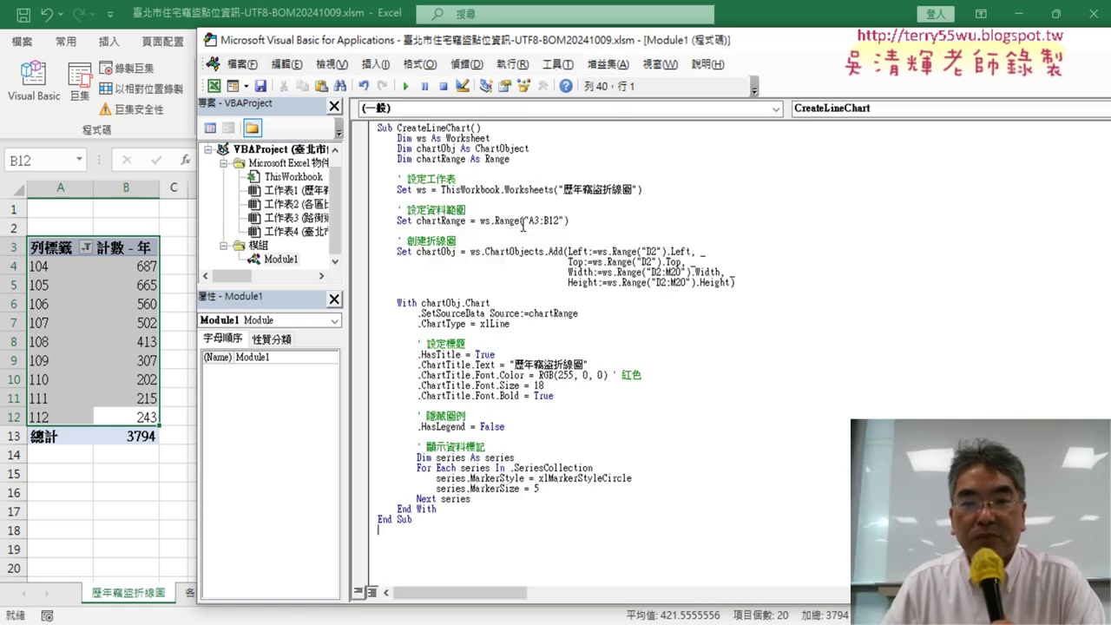
Run CreateLineChart and move the editor aside to reveal the new 歷年竊盜折線圖 line chart
{"action": "mouse_move", "coordinate": [515, 40]}
{"action": "left_mouse_down"}
{"action": "mouse_move", "coordinate": [966, 61]}
{"action": "mouse_move", "coordinate": [961, 24]}
{"action": "left_mouse_up"}
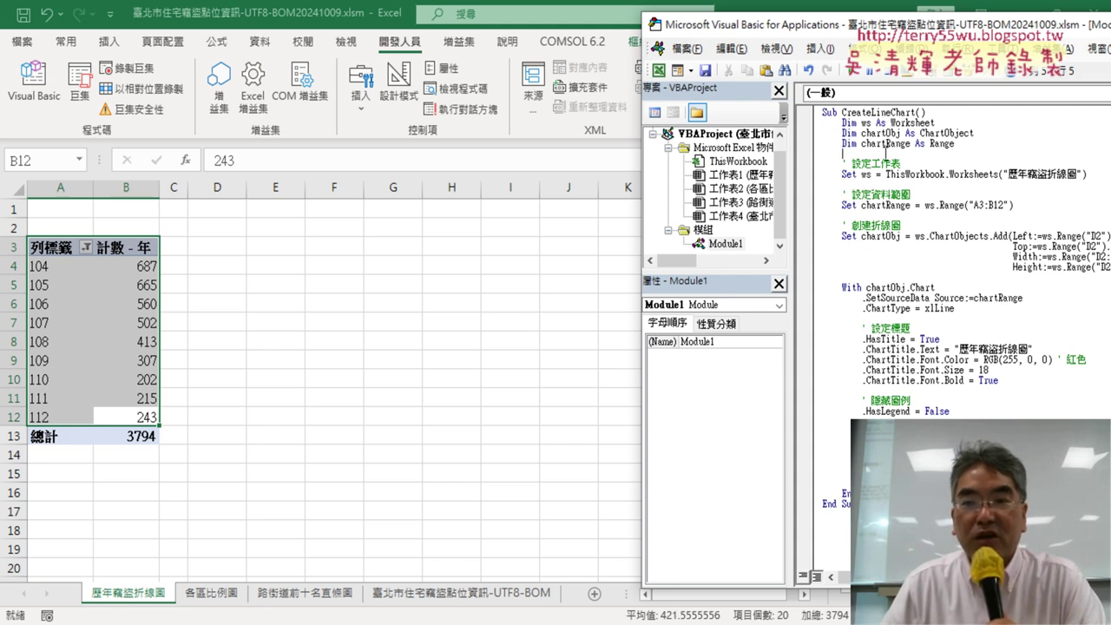
{"action": "left_click", "coordinate": [858, 73]}
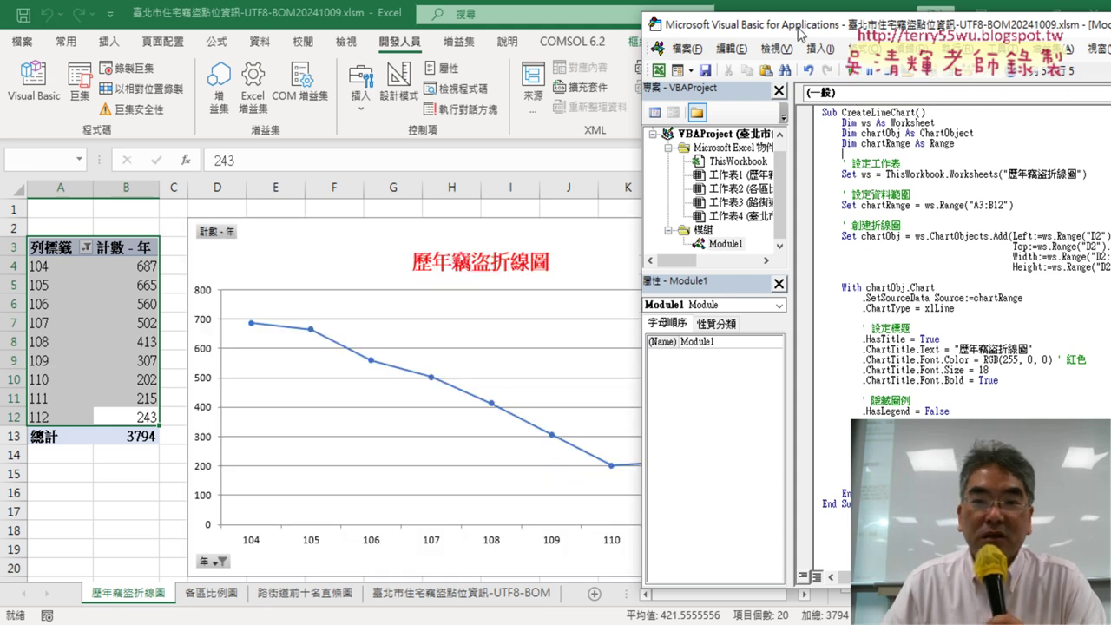
{"action": "left_click_drag", "start_coordinate": [800, 33], "coordinate": [970, 38]}
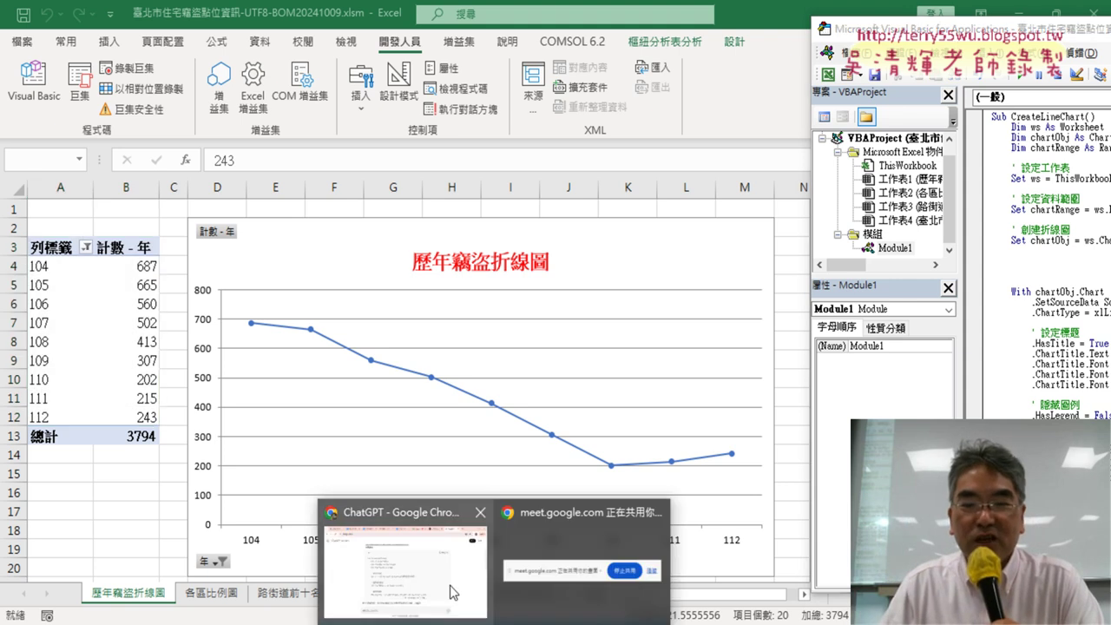
{"action": "left_click", "coordinate": [454, 592]}
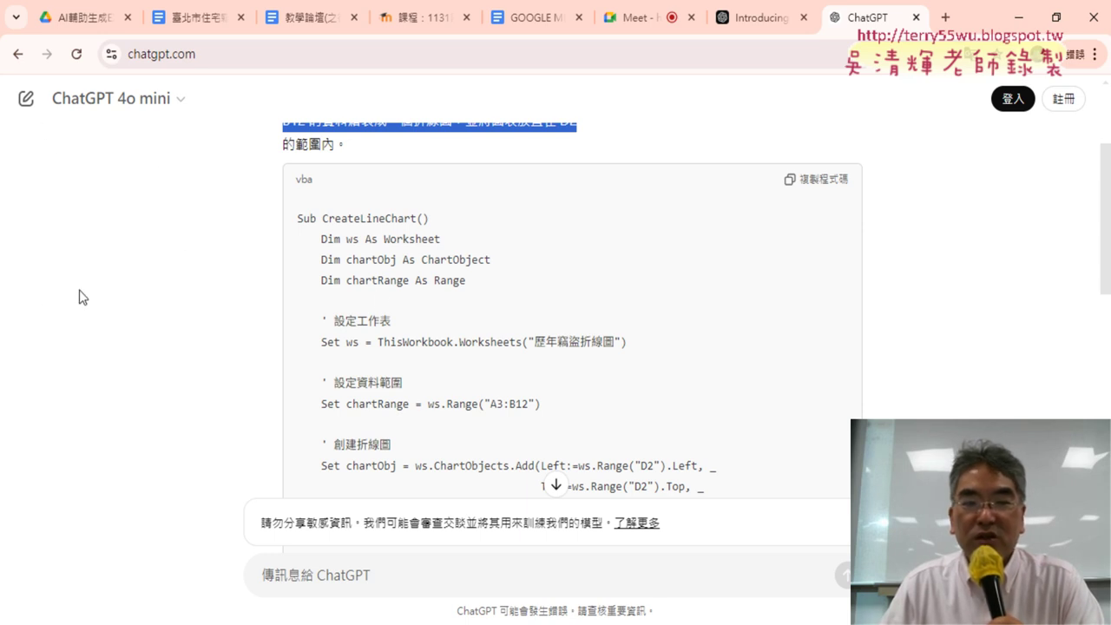
{"action": "scroll", "coordinate": [566, 307], "scroll_direction": "down", "scroll_amount": 1}
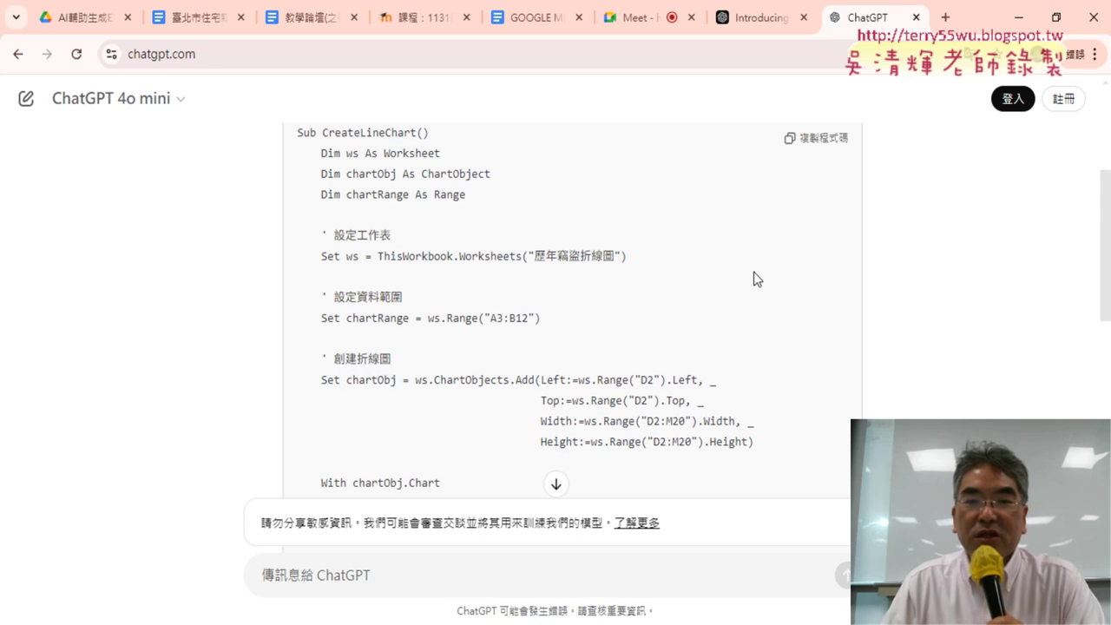
{"action": "left_click", "coordinate": [1018, 17]}
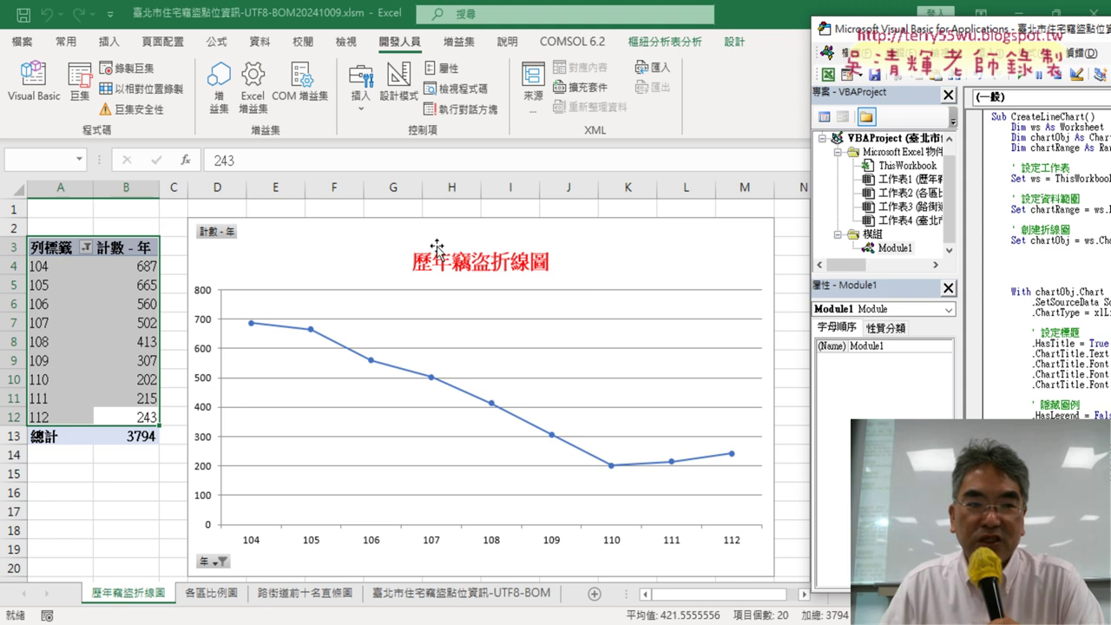
Bring the VBA editor back and widen its view to show the whole CreateLineChart macro
{"action": "left_click", "coordinate": [33, 83]}
{"action": "left_click_drag", "start_coordinate": [1029, 33], "coordinate": [258, 34]}
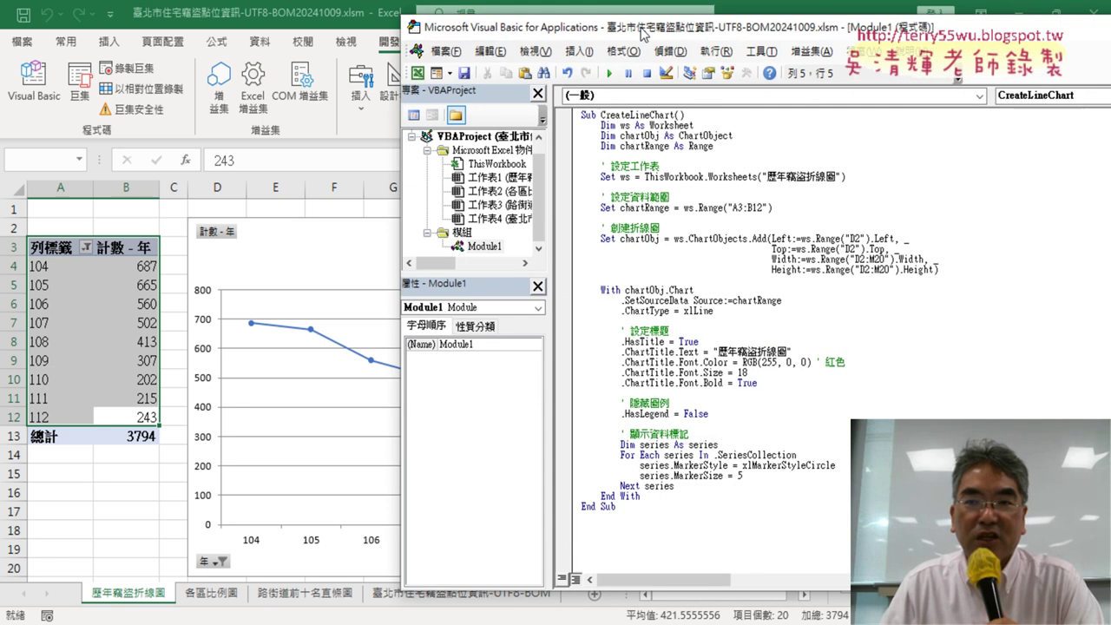
{"action": "left_click_drag", "start_coordinate": [282, 33], "coordinate": [285, 35]}
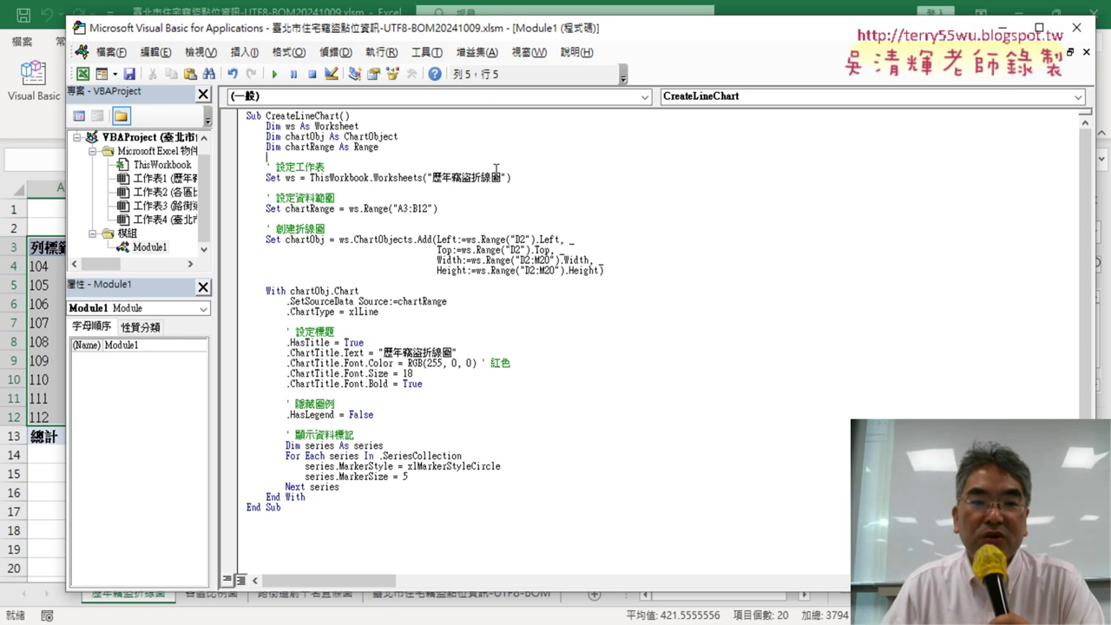
{"action": "left_click", "coordinate": [433, 58]}
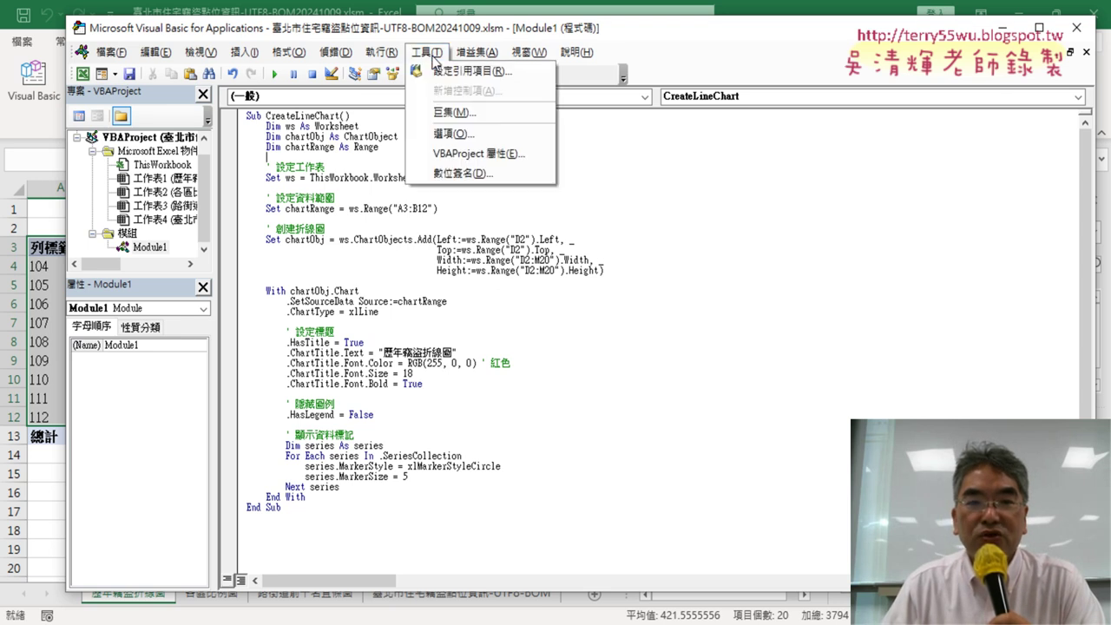
Set the editor's code font size to 12 under Options > Editor Format
{"action": "left_click", "coordinate": [458, 134]}
{"action": "left_click", "coordinate": [457, 152]}
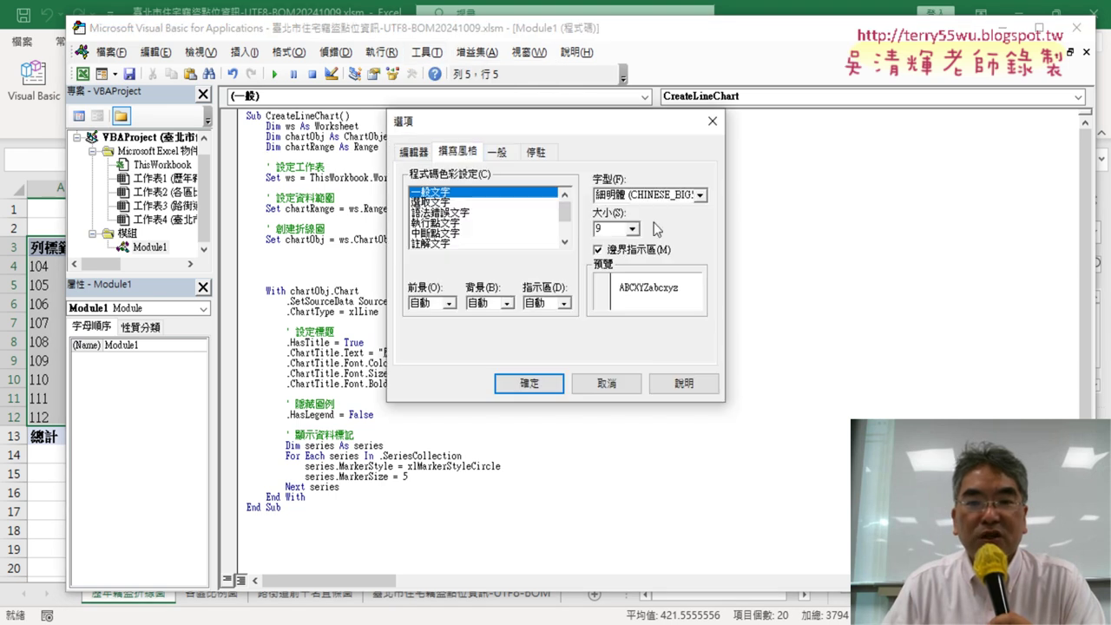
{"action": "left_click", "coordinate": [633, 229]}
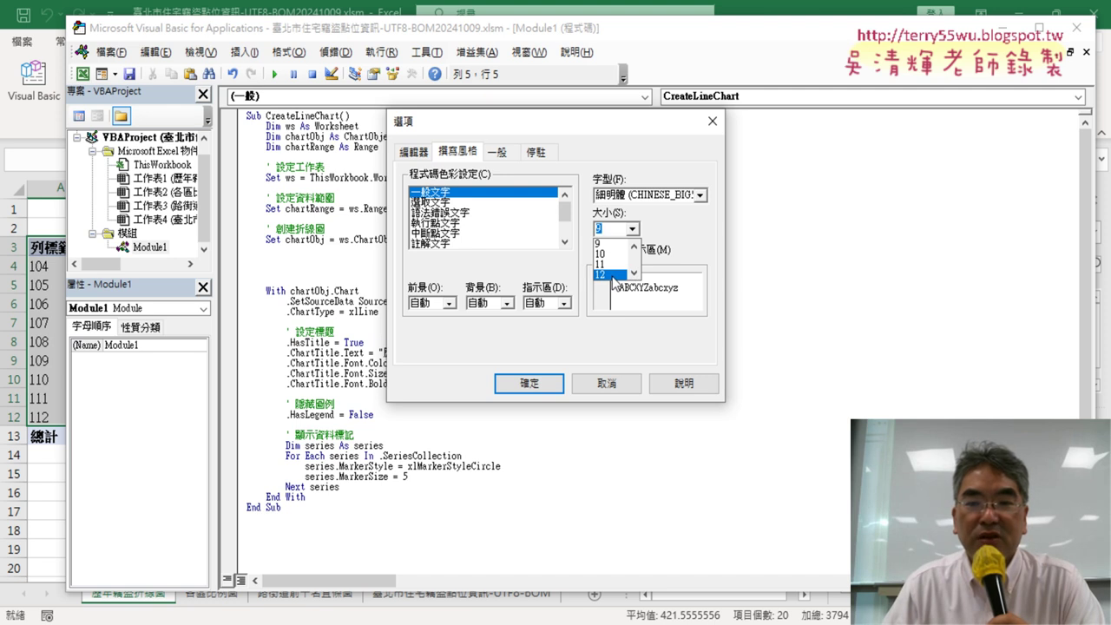
{"action": "left_click", "coordinate": [612, 276]}
{"action": "left_click", "coordinate": [541, 391]}
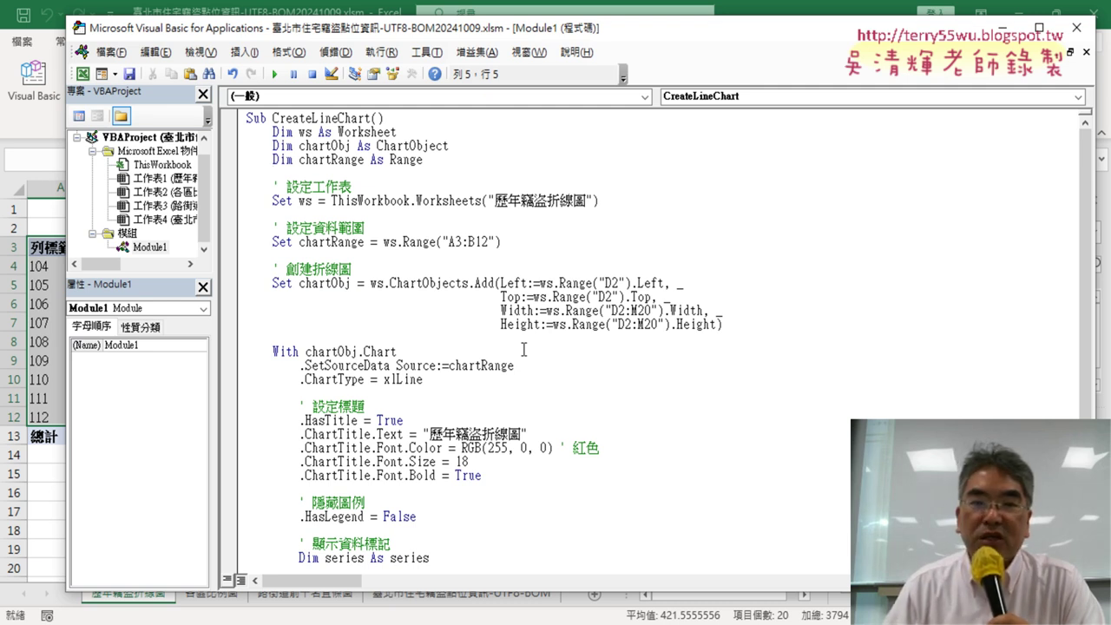
Remove the Dim declarations for ws, chartObj and chartRange from CreateLineChart
{"action": "left_click_drag", "start_coordinate": [594, 30], "coordinate": [910, 39]}
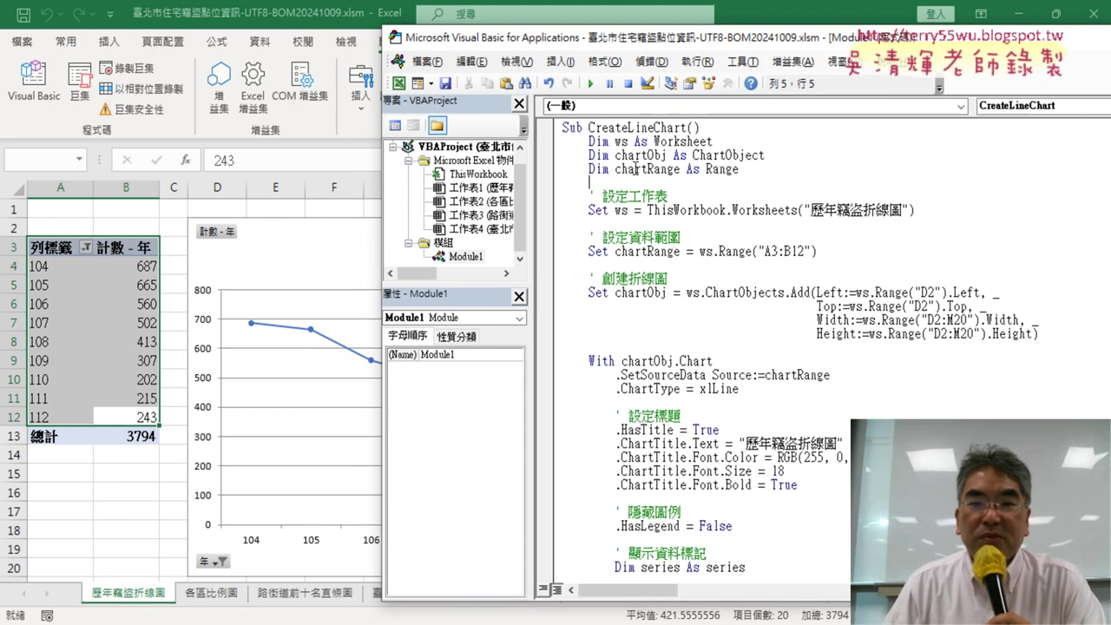
{"action": "left_click_drag", "start_coordinate": [589, 141], "coordinate": [610, 142]}
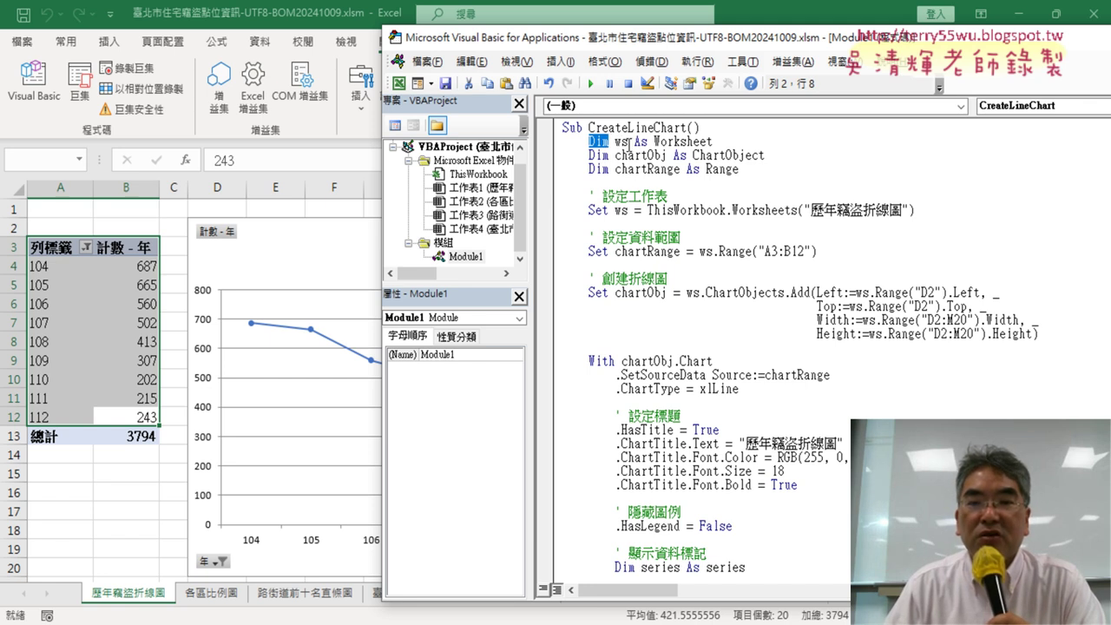
{"action": "left_click_drag", "start_coordinate": [627, 141], "coordinate": [615, 141]}
{"action": "left_click_drag", "start_coordinate": [725, 142], "coordinate": [632, 142]}
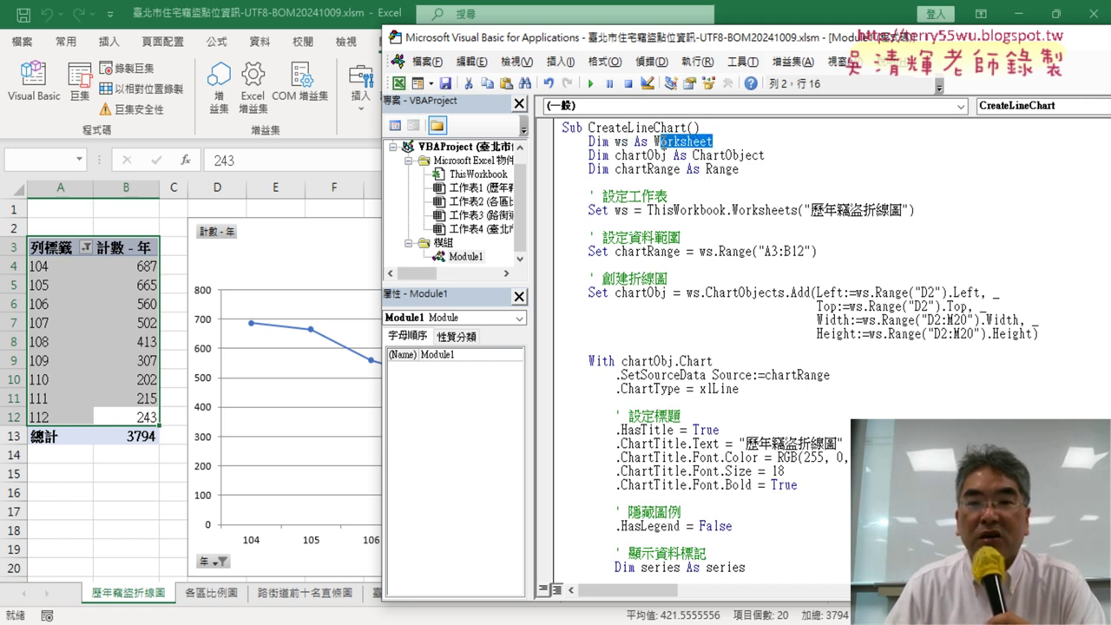
{"action": "left_click_drag", "start_coordinate": [729, 184], "coordinate": [545, 141]}
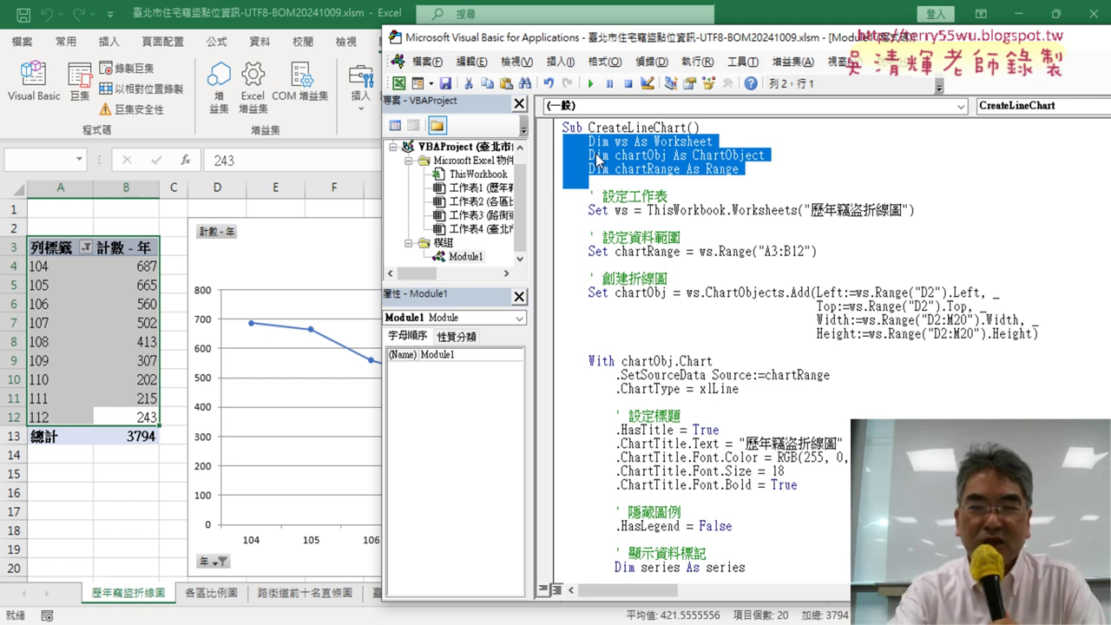
{"action": "key", "text": "Delete"}
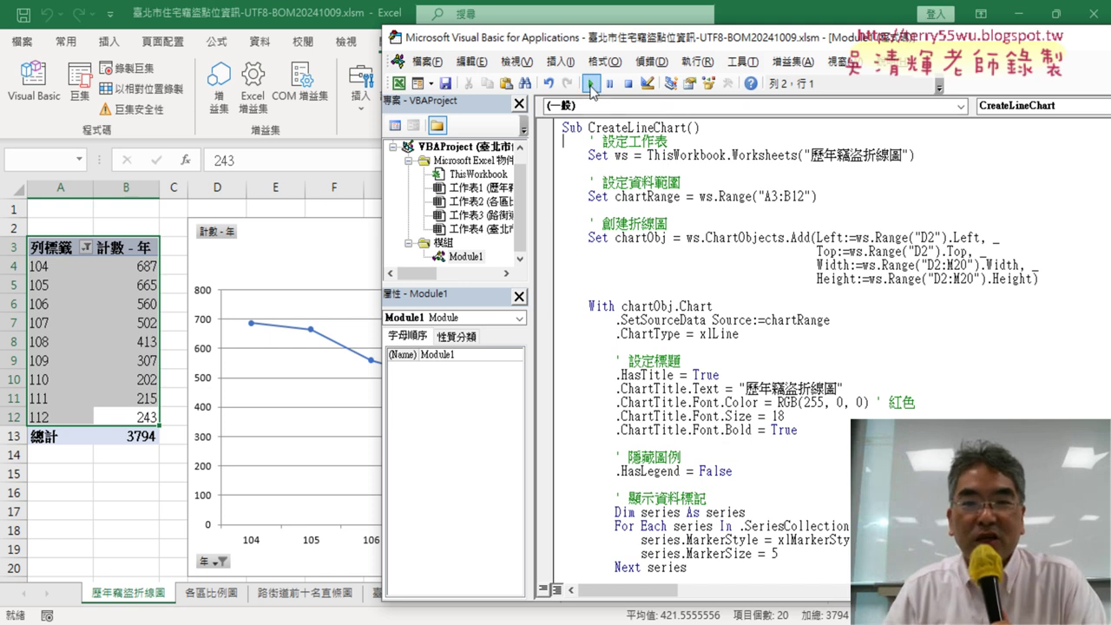
Rerun the edited macro to rebuild the chart, then bring the code editor back over the sheet
{"action": "left_click", "coordinate": [591, 85]}
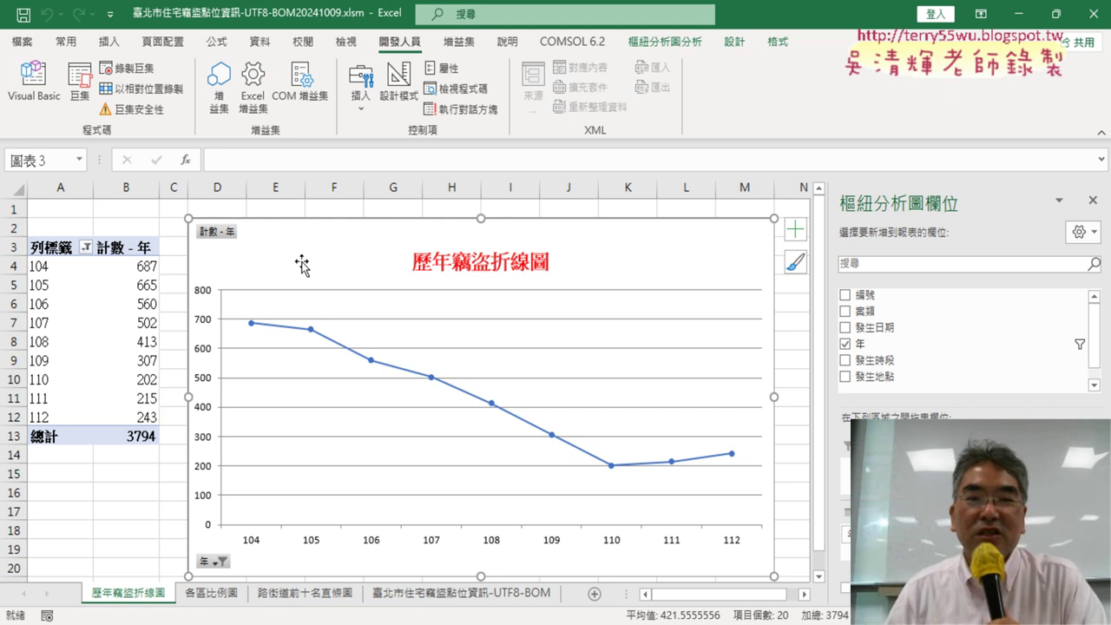
{"action": "left_click", "coordinate": [35, 83]}
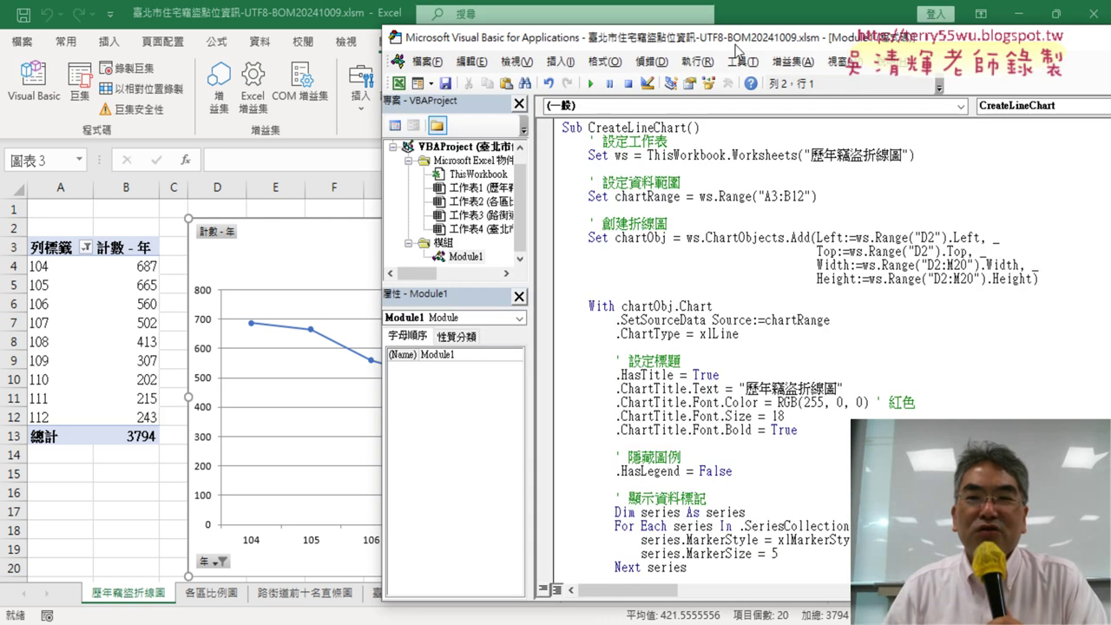
{"action": "left_click_drag", "start_coordinate": [679, 47], "coordinate": [515, 44]}
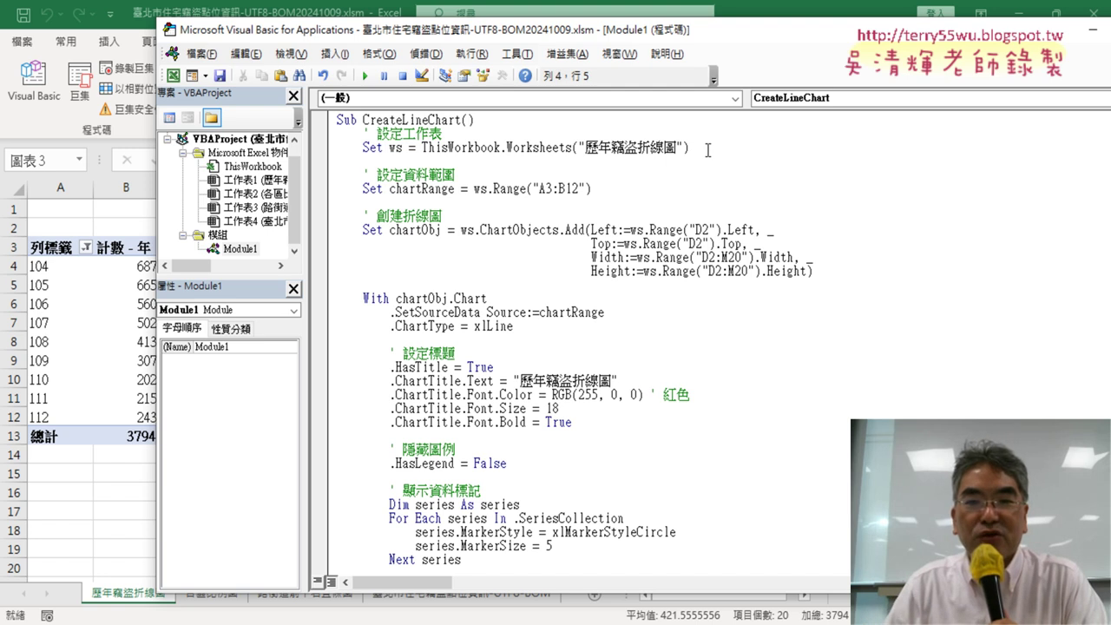
Delete the blank lines after the worksheet, chartRange, Height, .ChartType, Font.Bold and .HasLegend lines
{"action": "key", "text": "Delete"}
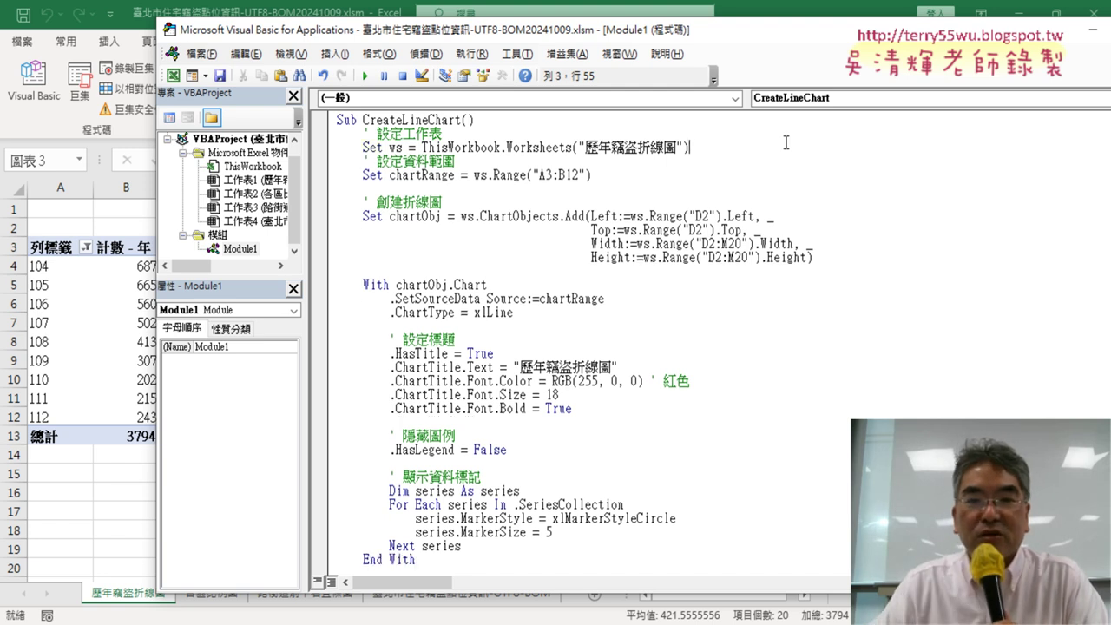
{"action": "left_click", "coordinate": [629, 177]}
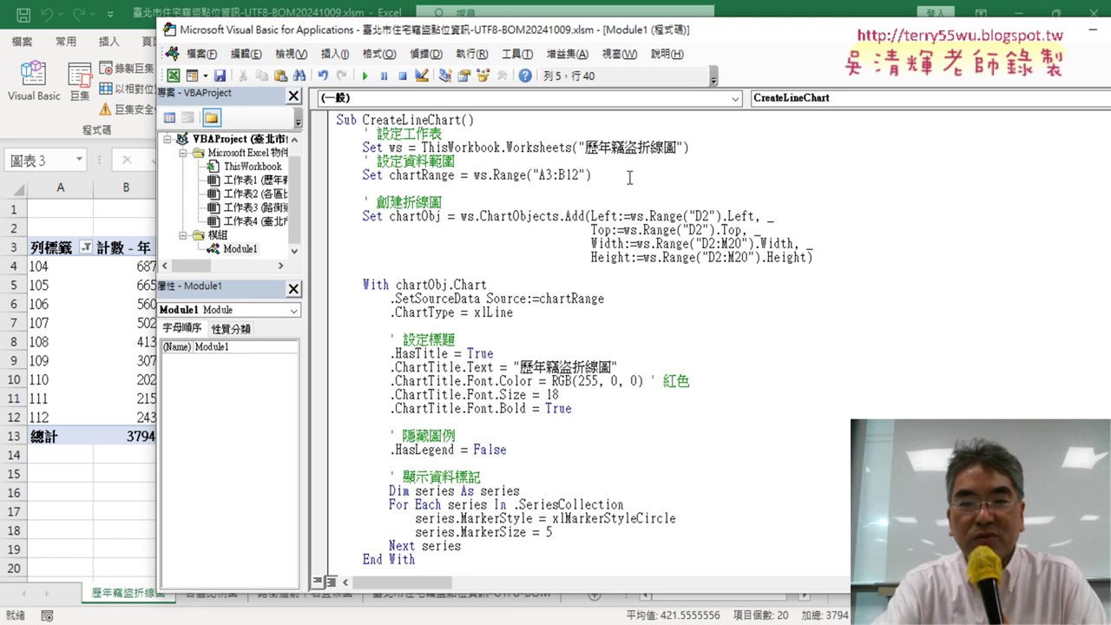
{"action": "key", "text": "Delete"}
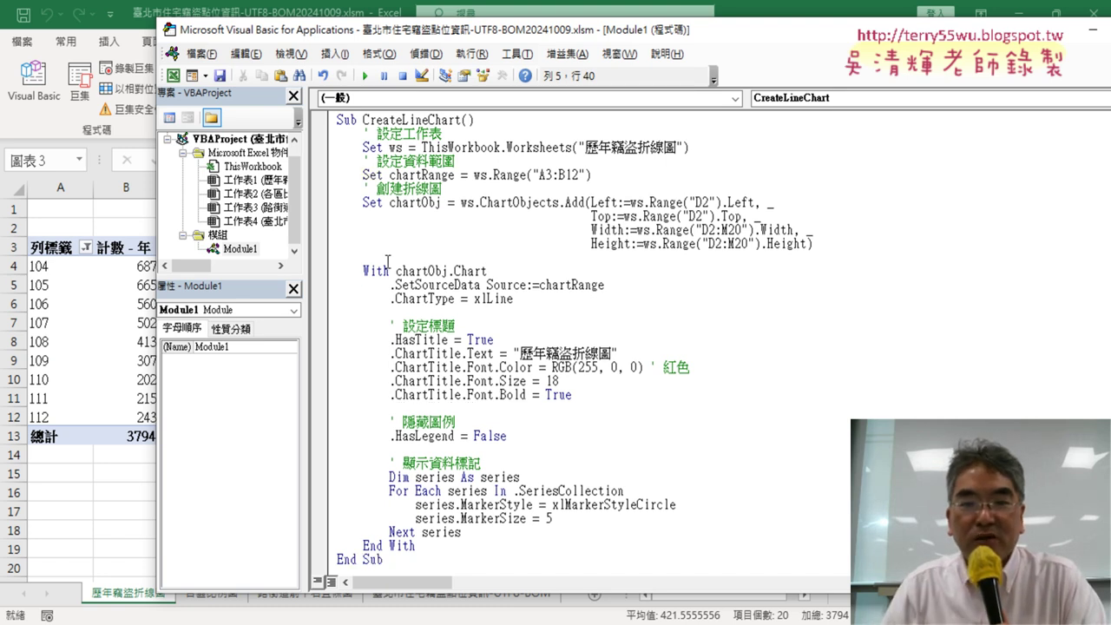
{"action": "left_click", "coordinate": [833, 250]}
{"action": "key", "text": "Delete"}
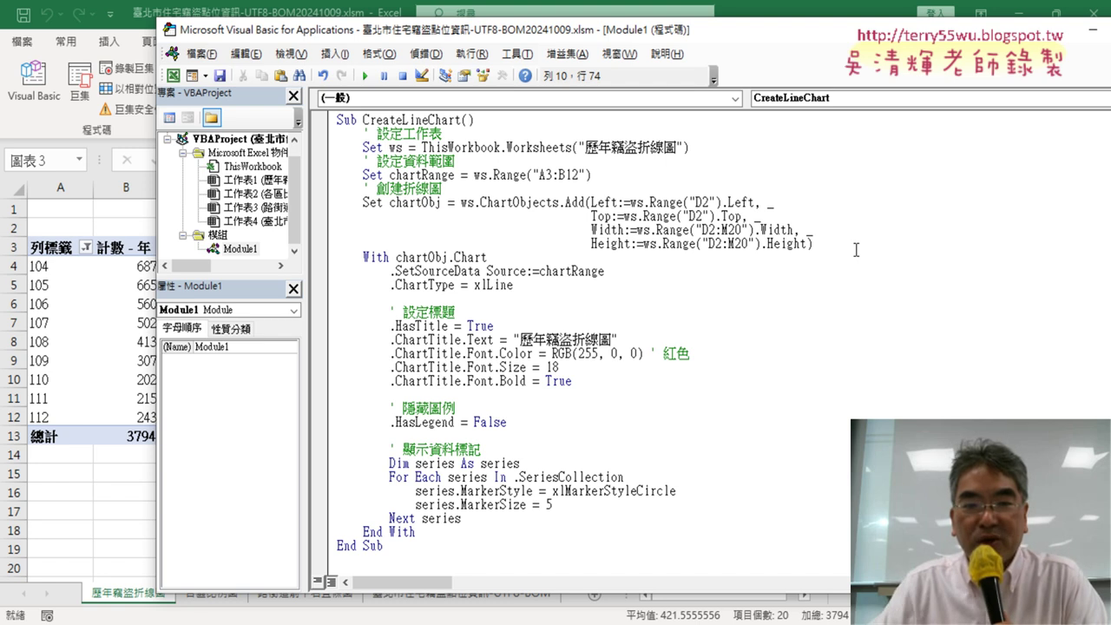
{"action": "left_click", "coordinate": [569, 292]}
{"action": "key", "text": "Delete"}
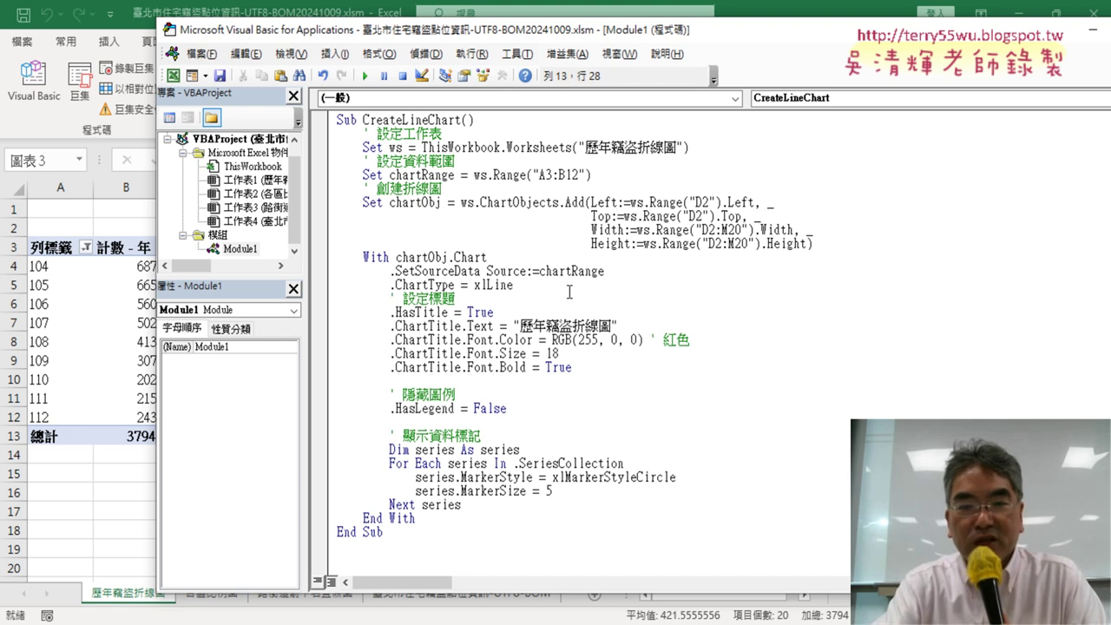
{"action": "left_click", "coordinate": [605, 367]}
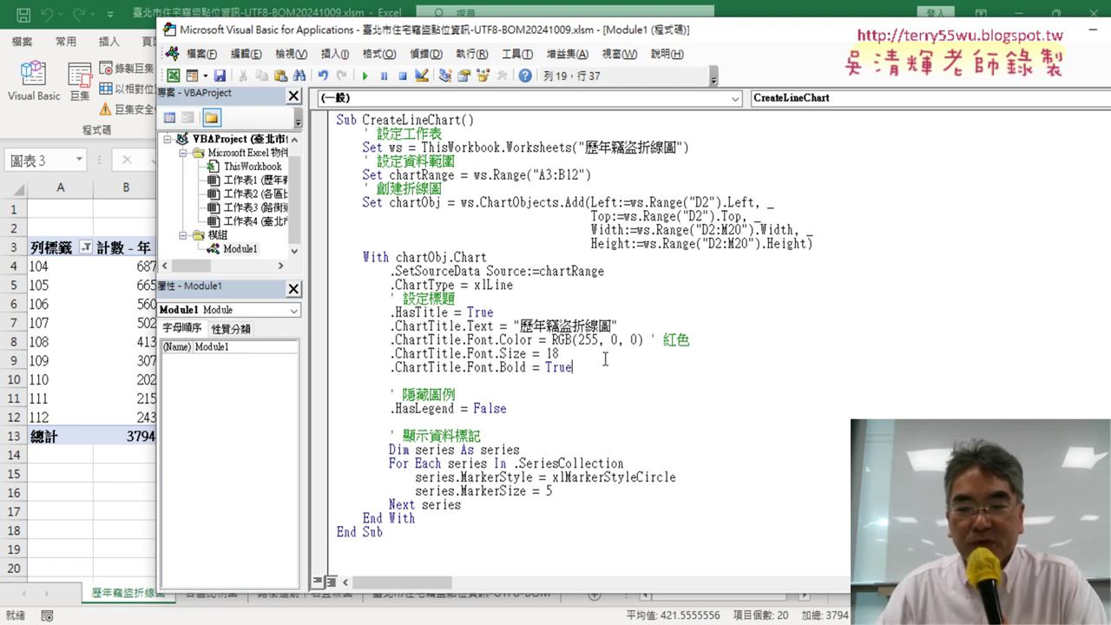
{"action": "key", "text": "Delete"}
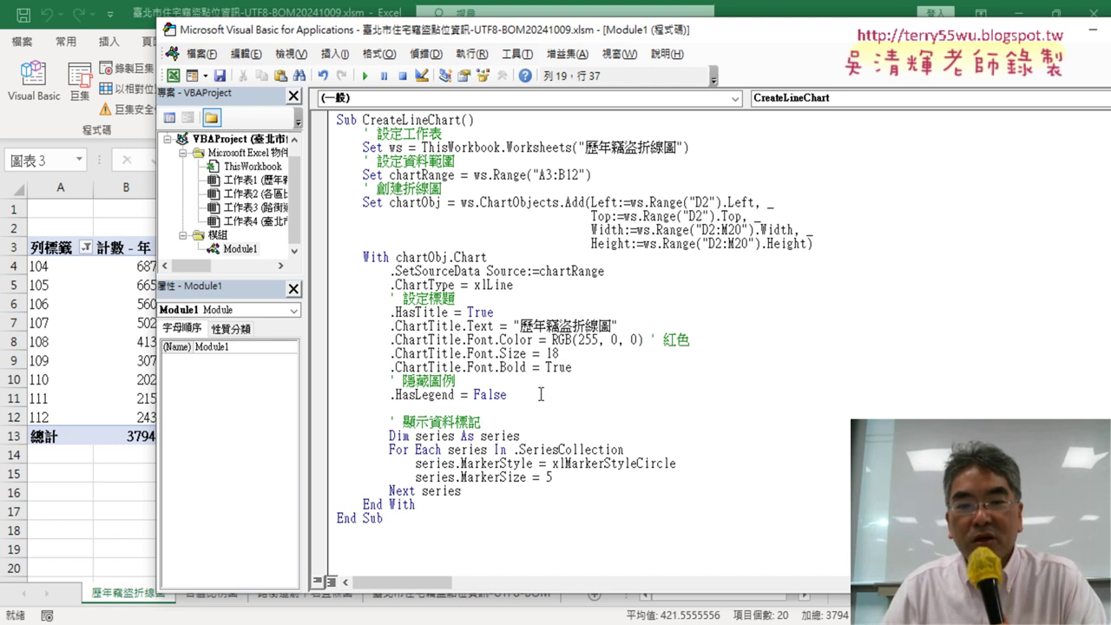
{"action": "left_click", "coordinate": [540, 394]}
{"action": "key", "text": "Delete"}
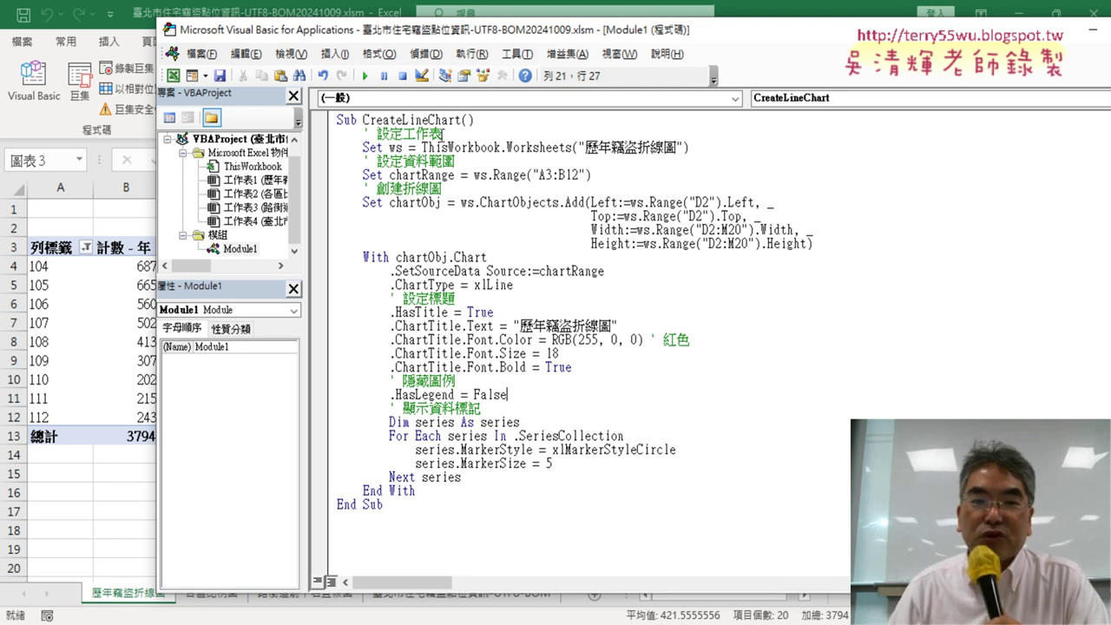
{"action": "left_click_drag", "start_coordinate": [442, 134], "coordinate": [370, 134]}
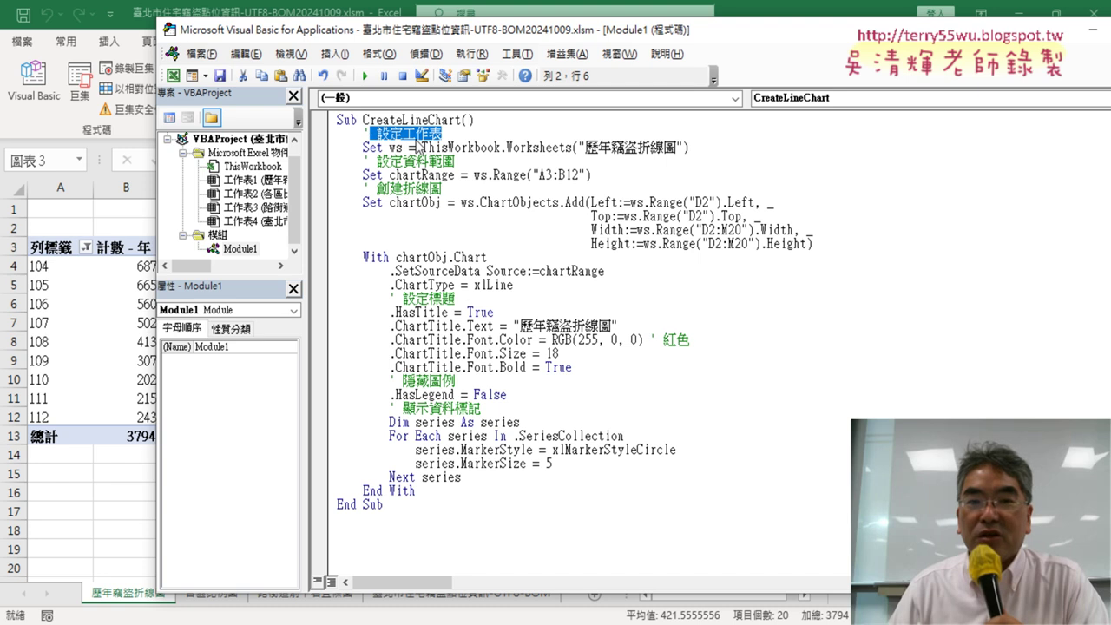
{"action": "left_click", "coordinate": [475, 145]}
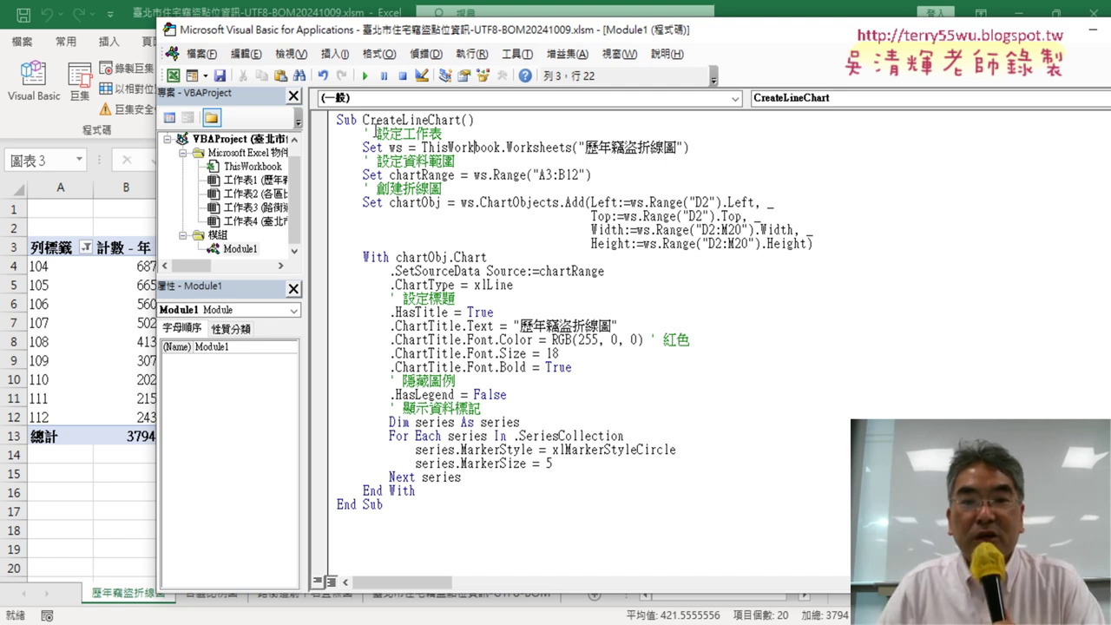
{"action": "left_click_drag", "start_coordinate": [368, 132], "coordinate": [364, 132]}
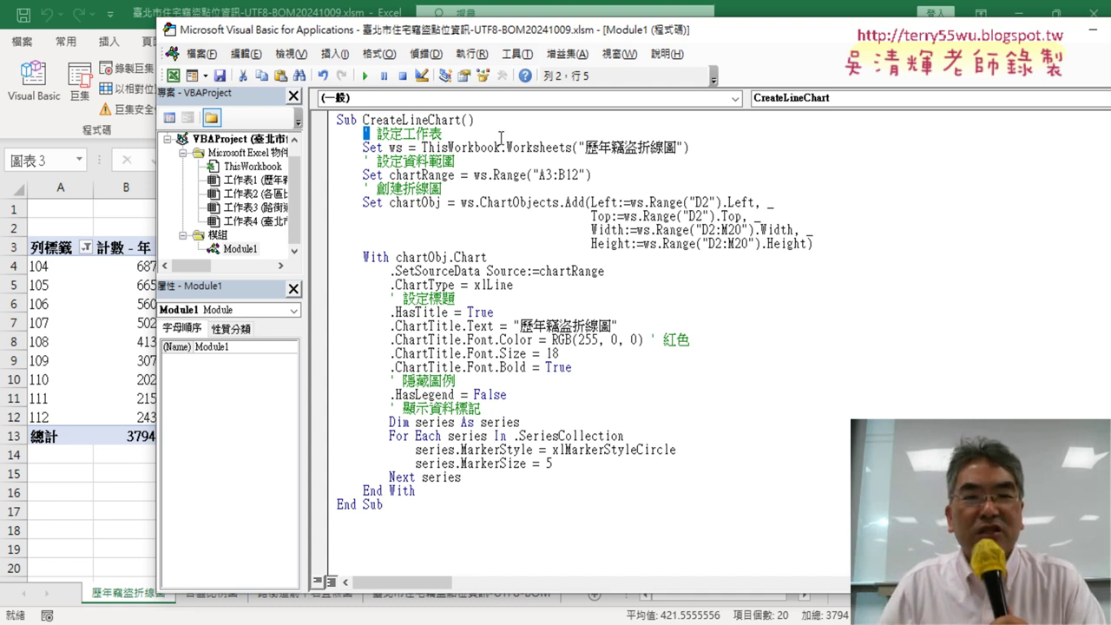
{"action": "left_click_drag", "start_coordinate": [462, 133], "coordinate": [376, 137]}
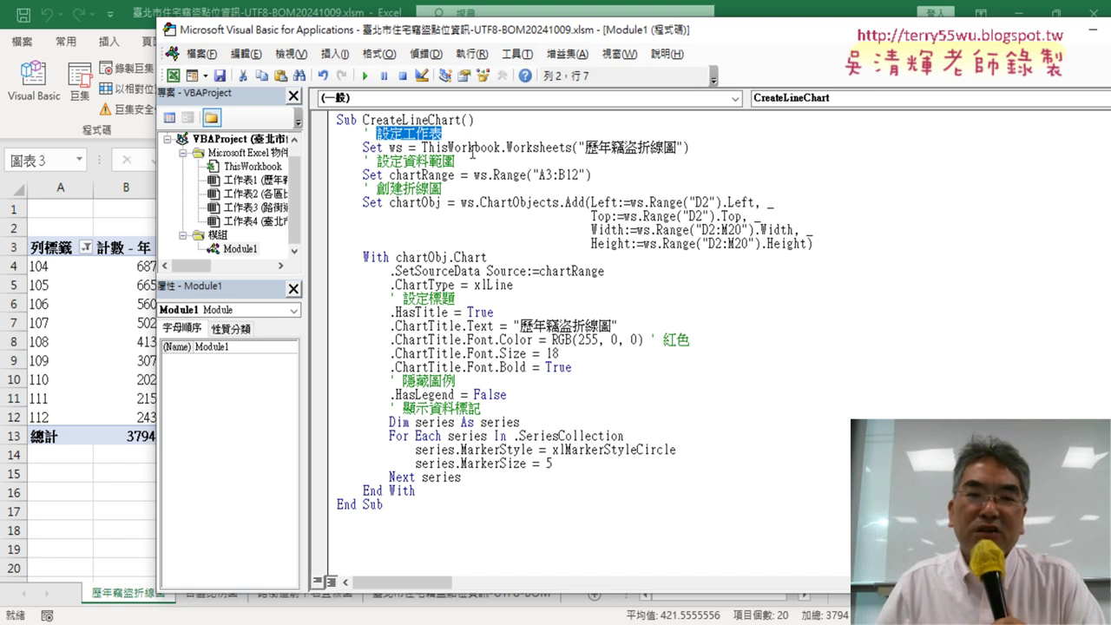
{"action": "left_click_drag", "start_coordinate": [697, 145], "coordinate": [388, 147]}
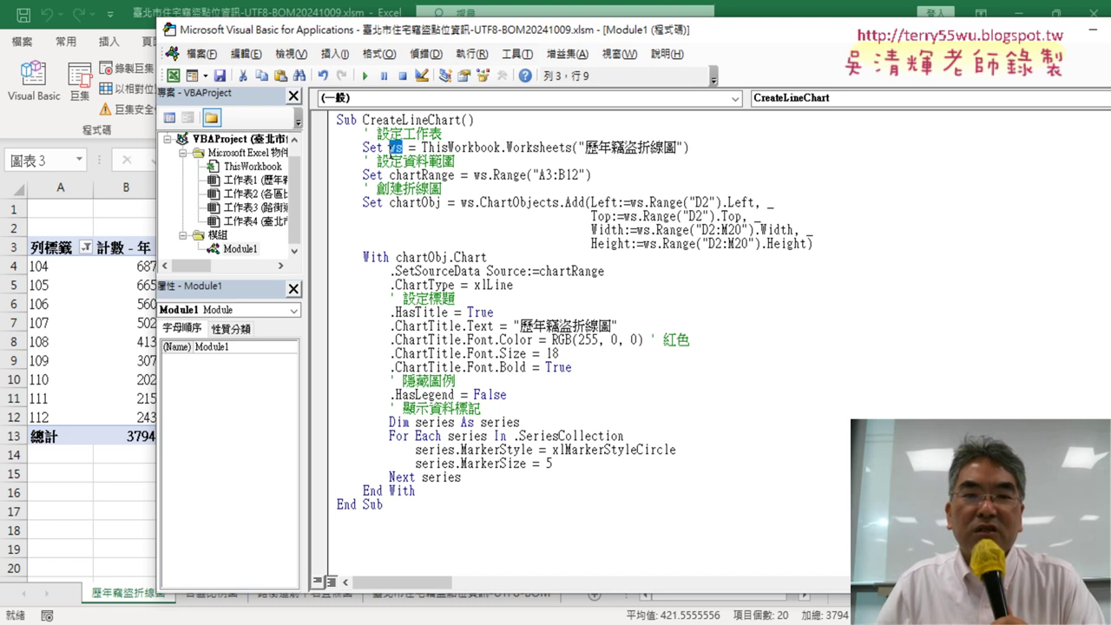
{"action": "left_click", "coordinate": [443, 135]}
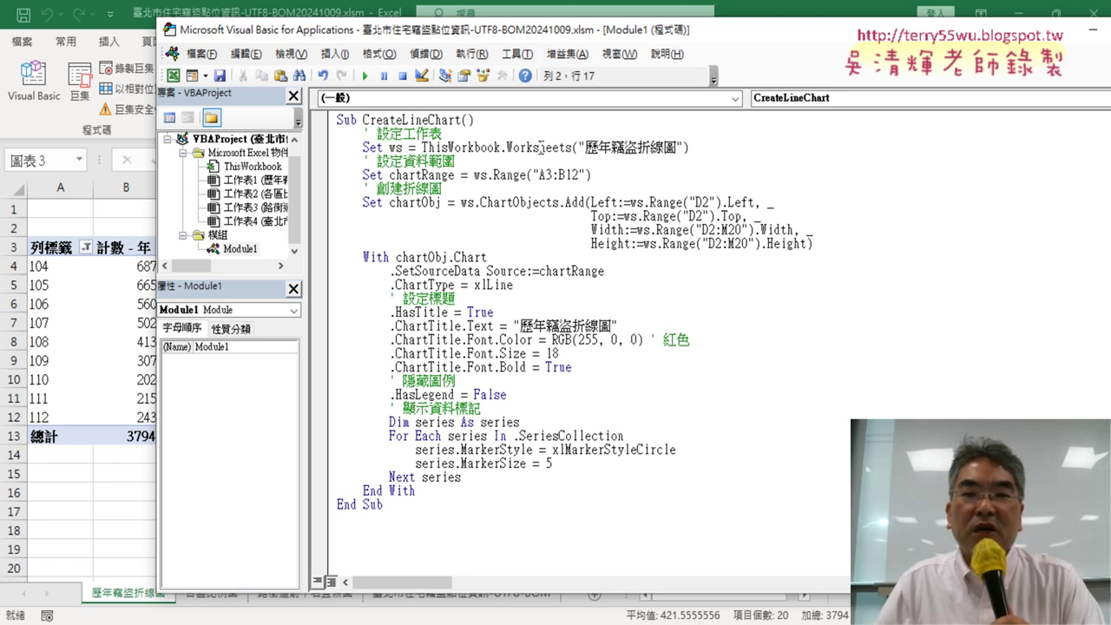
{"action": "left_click_drag", "start_coordinate": [446, 135], "coordinate": [372, 136]}
Highlight ws and Worksheets in the code, then lower the editor to reveal the 歷年竊盜折線圖 sheet tab
{"action": "left_click", "coordinate": [460, 135]}
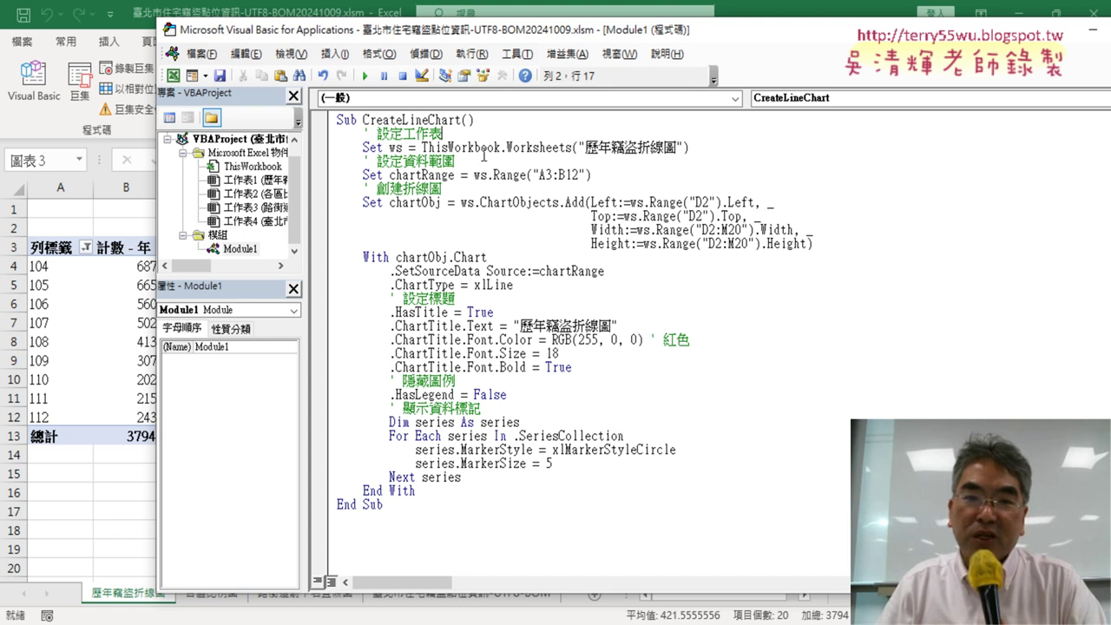
{"action": "double_click", "coordinate": [397, 148]}
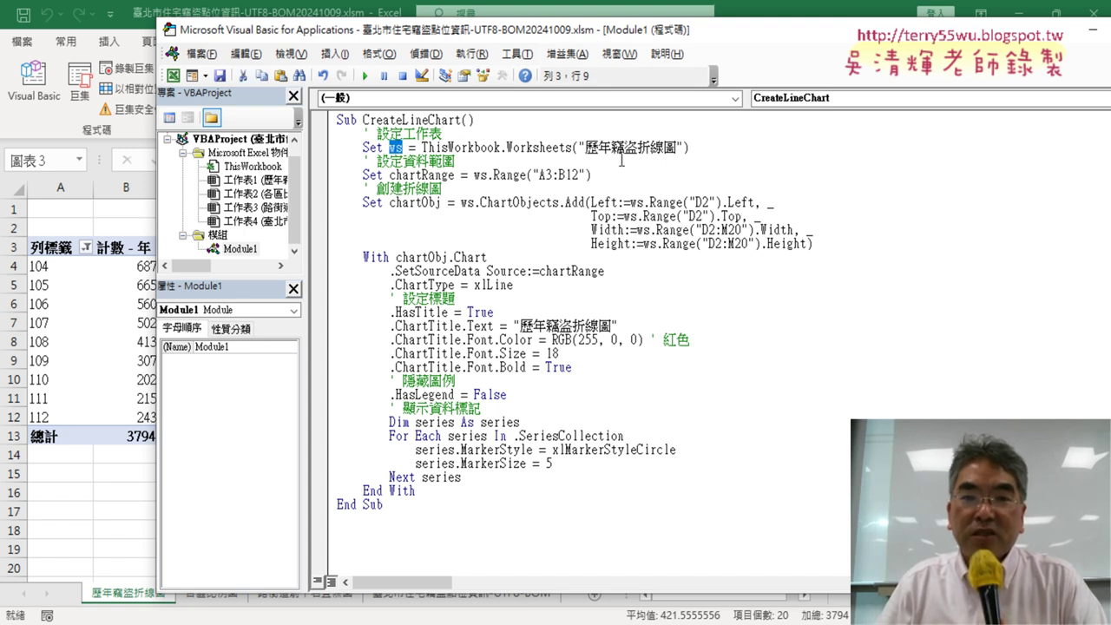
{"action": "left_click_drag", "start_coordinate": [507, 148], "coordinate": [549, 153]}
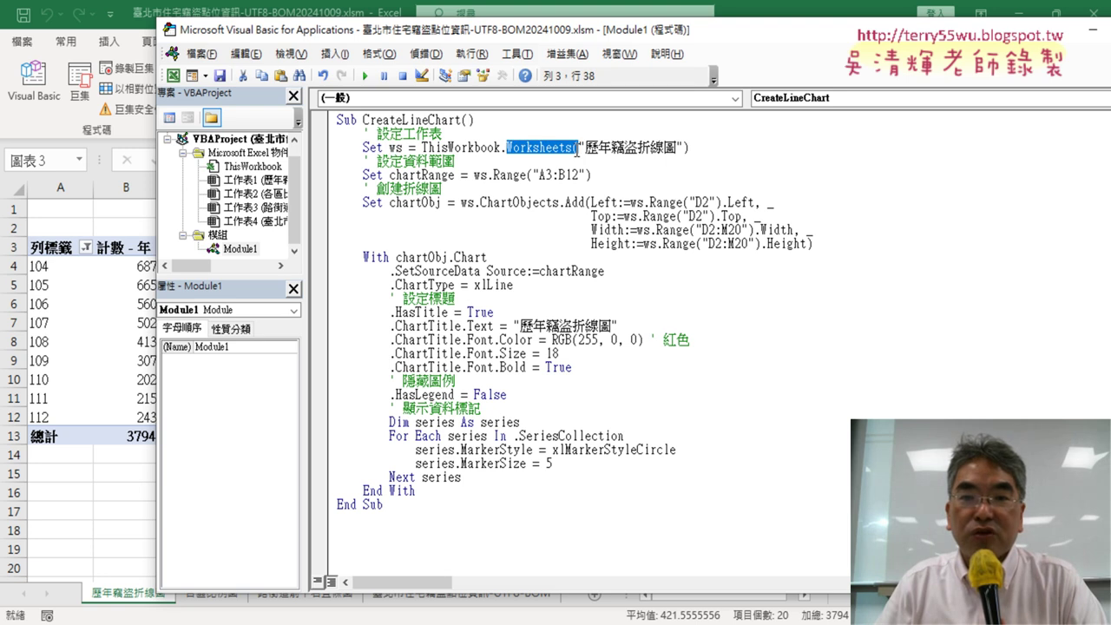
{"action": "mouse_move", "coordinate": [622, 31]}
{"action": "left_mouse_down"}
{"action": "mouse_move", "coordinate": [607, 102]}
{"action": "mouse_move", "coordinate": [613, 43]}
{"action": "left_mouse_up"}
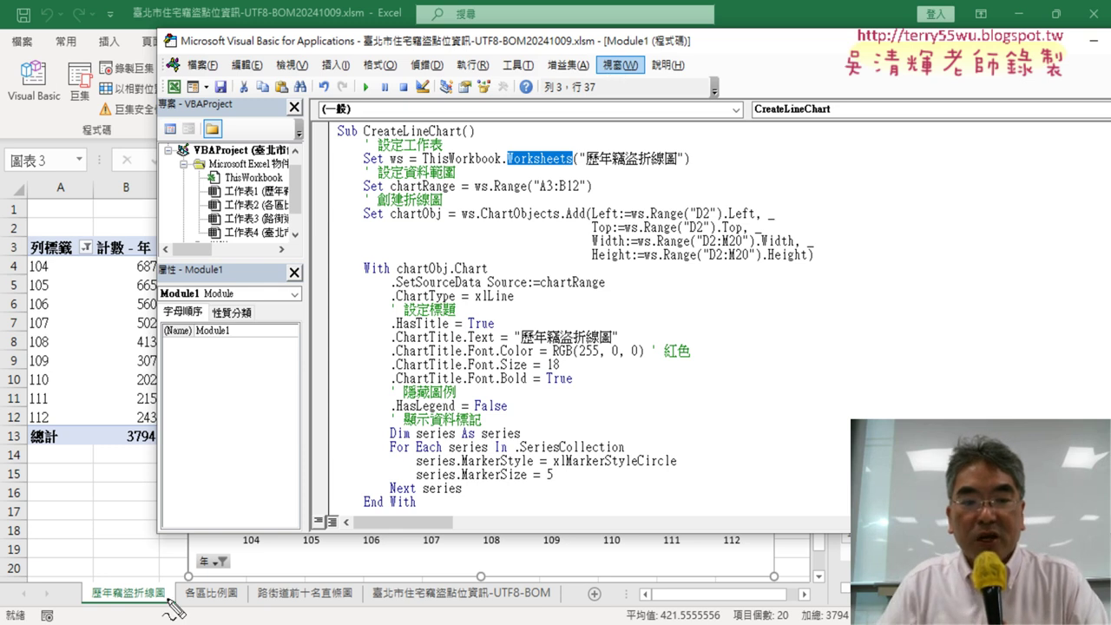
{"action": "mouse_move", "coordinate": [165, 608]}
{"action": "left_mouse_down"}
{"action": "mouse_move", "coordinate": [88, 607]}
{"action": "mouse_move", "coordinate": [136, 575]}
{"action": "left_mouse_up"}
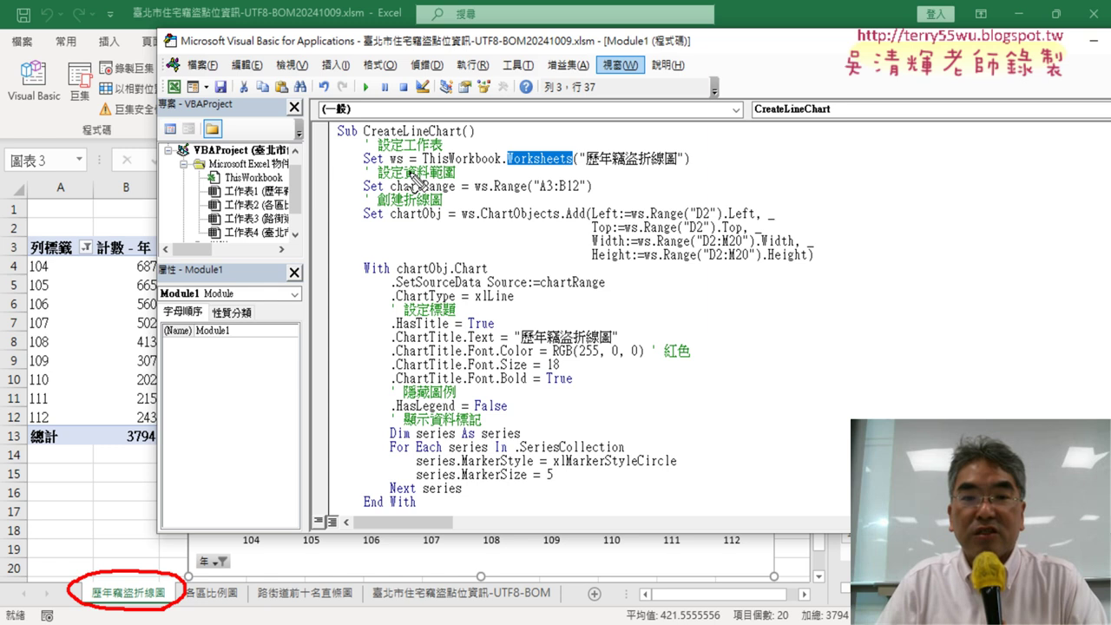
{"action": "mouse_move", "coordinate": [403, 170]}
{"action": "left_mouse_down"}
{"action": "mouse_move", "coordinate": [388, 171]}
{"action": "mouse_move", "coordinate": [412, 161]}
{"action": "mouse_move", "coordinate": [364, 171]}
{"action": "mouse_move", "coordinate": [413, 171]}
{"action": "left_mouse_up"}
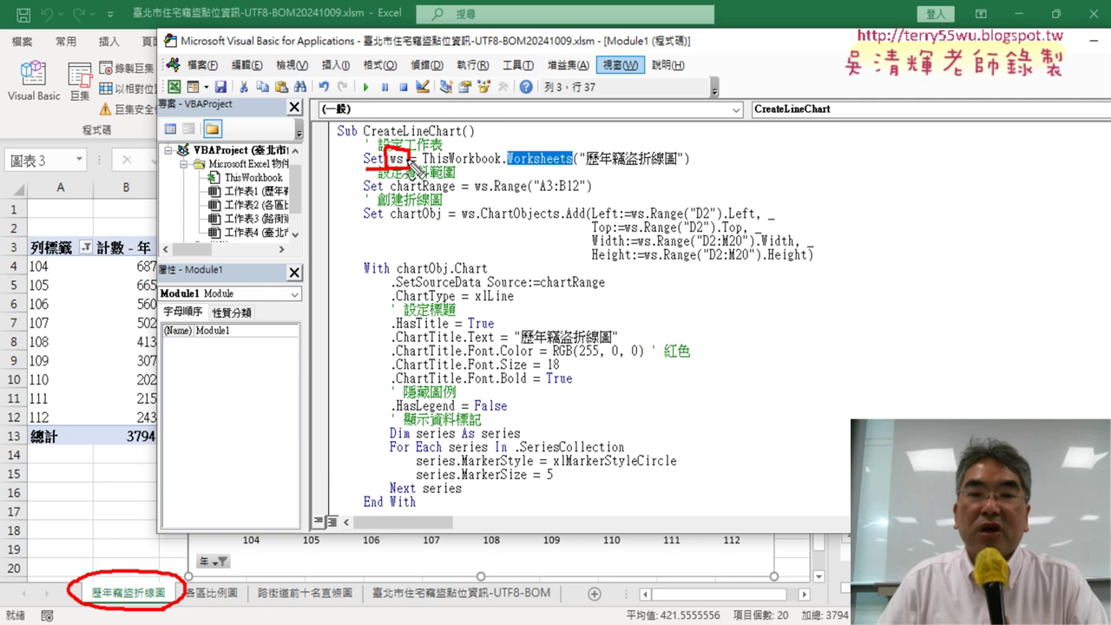
{"action": "left_click_drag", "start_coordinate": [189, 491], "coordinate": [141, 583]}
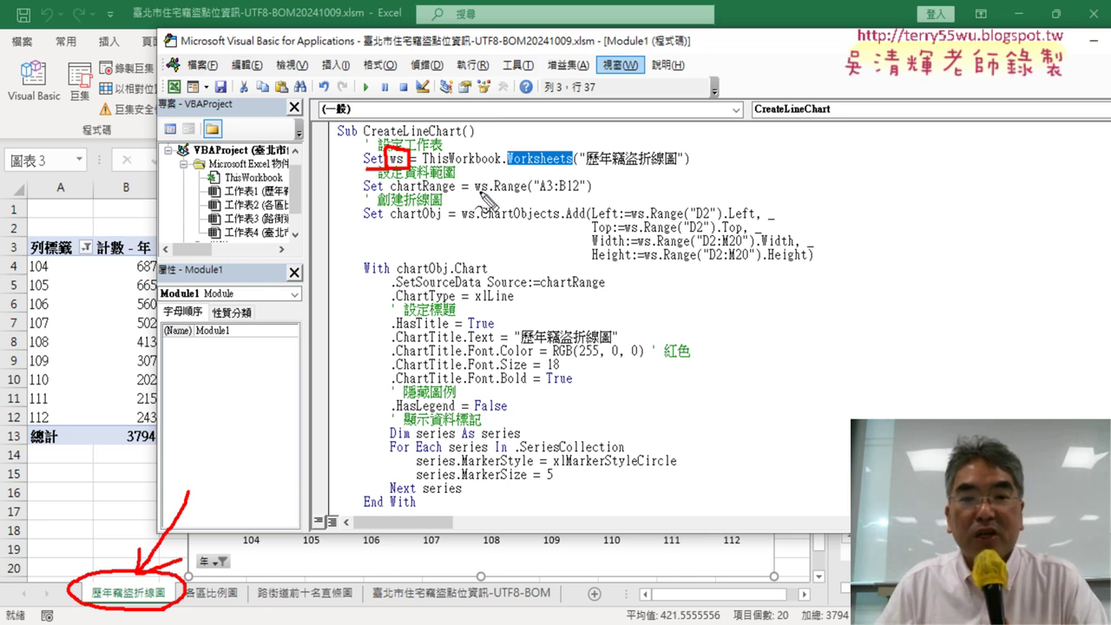
{"action": "left_click_drag", "start_coordinate": [474, 194], "coordinate": [495, 192]}
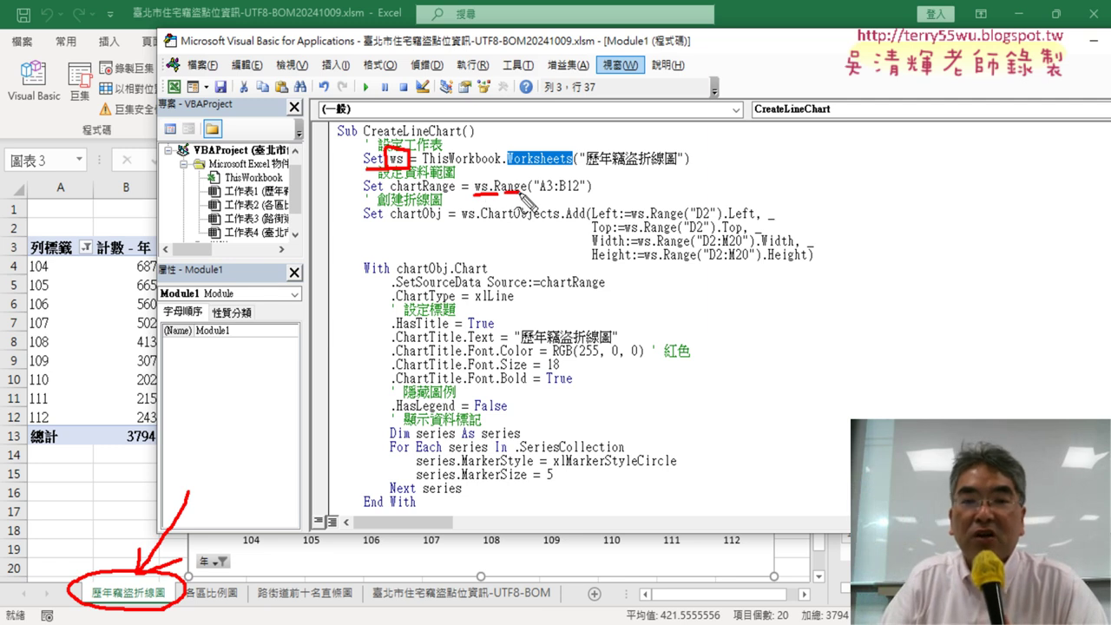
{"action": "mouse_move", "coordinate": [30, 244]}
{"action": "left_mouse_down"}
{"action": "mouse_move", "coordinate": [21, 397]}
{"action": "mouse_move", "coordinate": [173, 422]}
{"action": "mouse_move", "coordinate": [178, 352]}
{"action": "mouse_move", "coordinate": [166, 428]}
{"action": "left_mouse_up"}
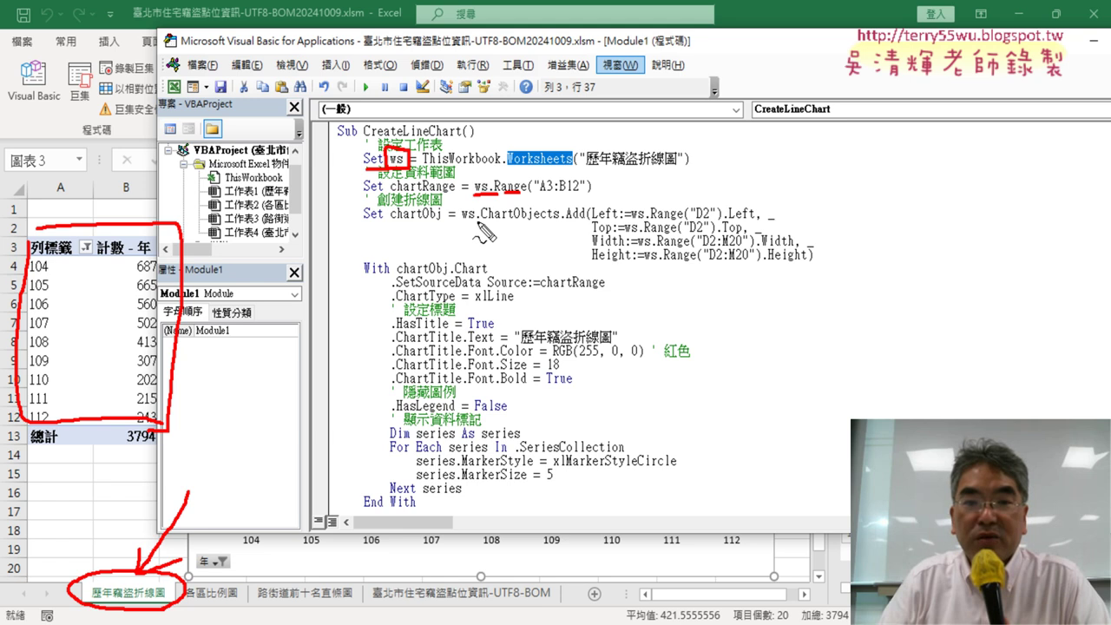
{"action": "left_click_drag", "start_coordinate": [463, 221], "coordinate": [555, 219]}
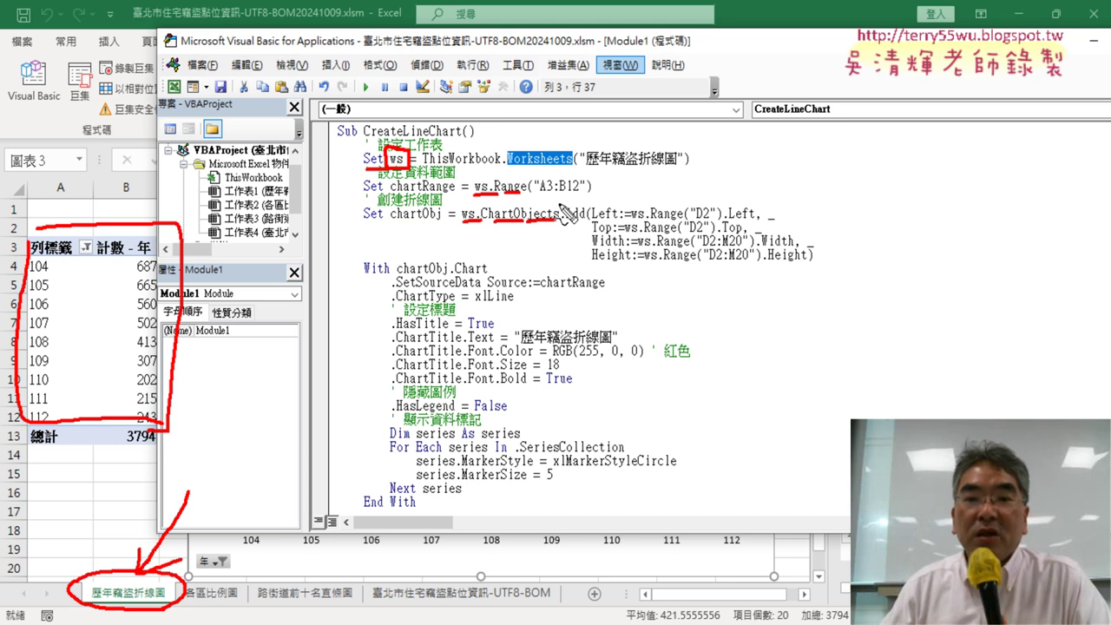
{"action": "left_click_drag", "start_coordinate": [562, 222], "coordinate": [589, 219]}
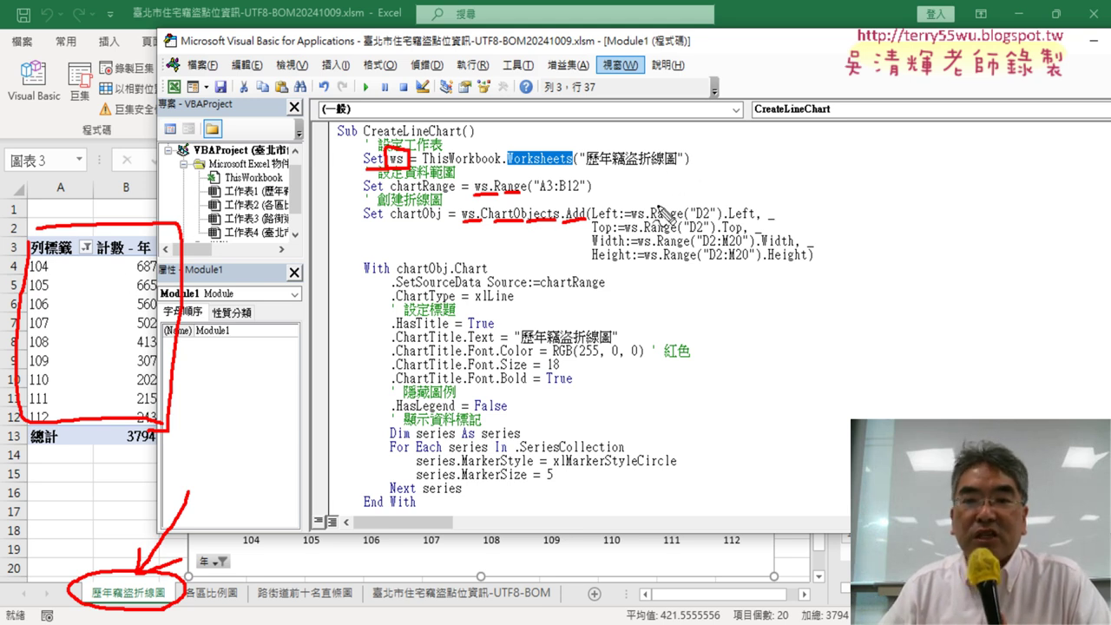
{"action": "left_click_drag", "start_coordinate": [594, 219], "coordinate": [625, 227]}
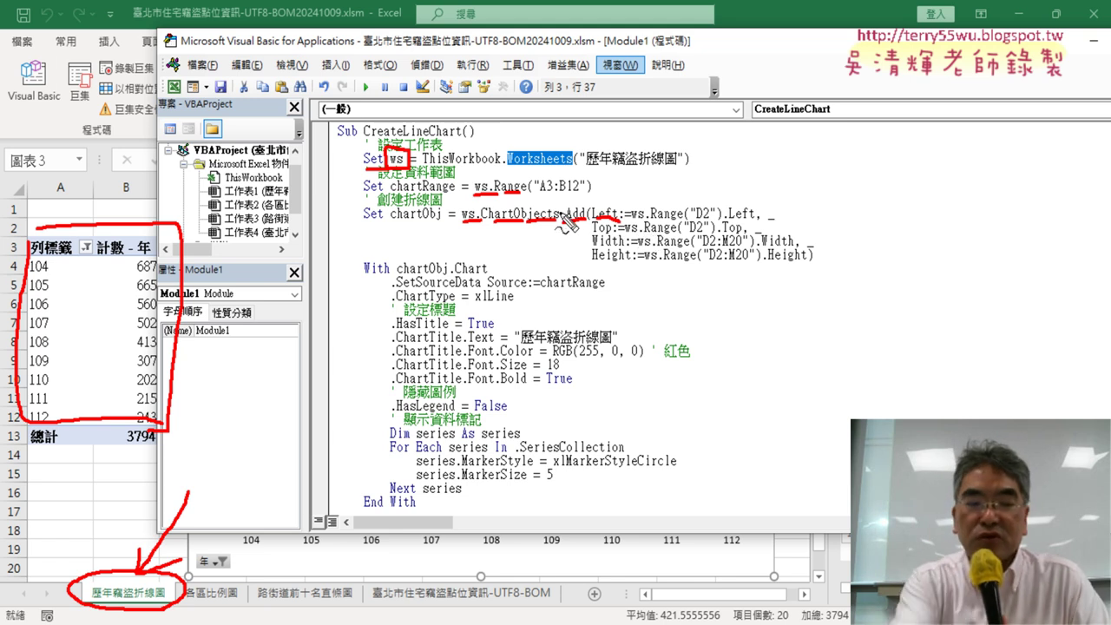
{"action": "key", "text": "Escape"}
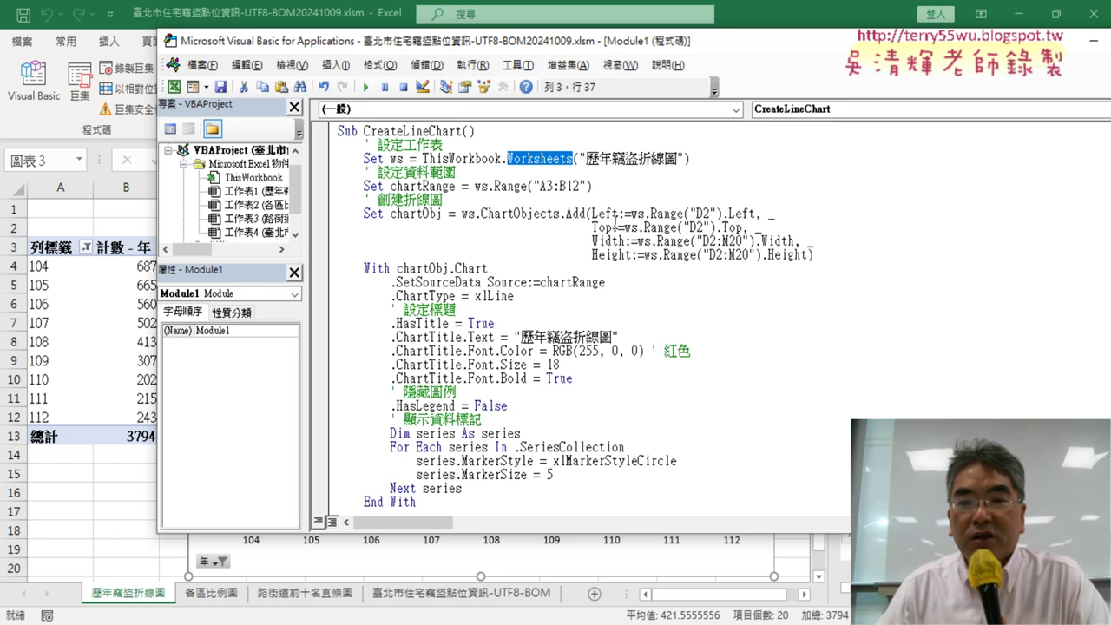
{"action": "left_click", "coordinate": [610, 228]}
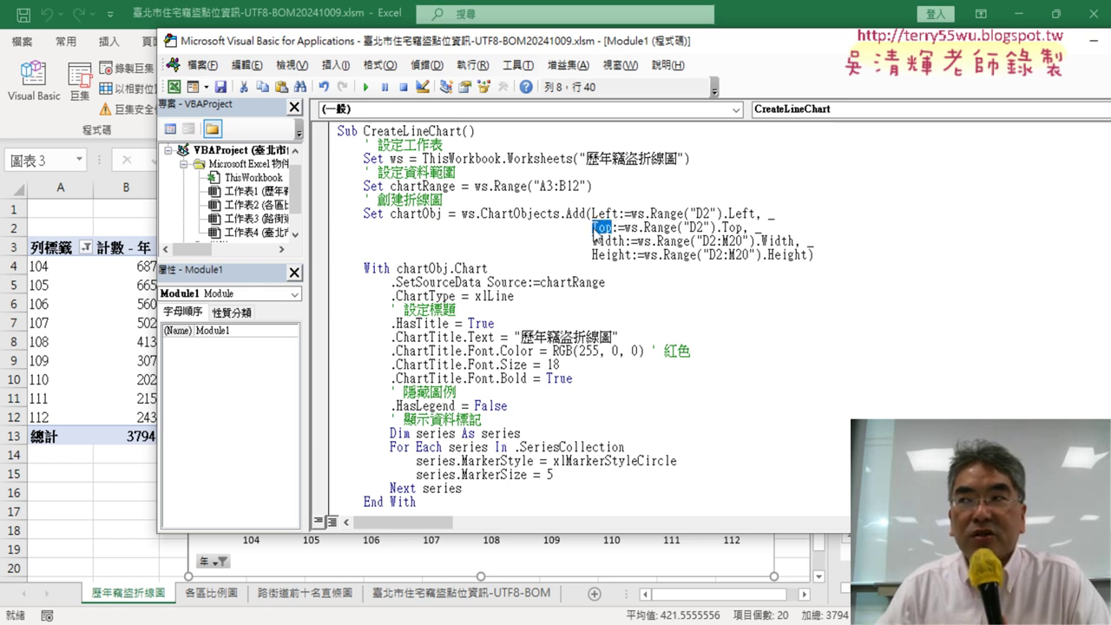
{"action": "left_click_drag", "start_coordinate": [593, 213], "coordinate": [614, 214]}
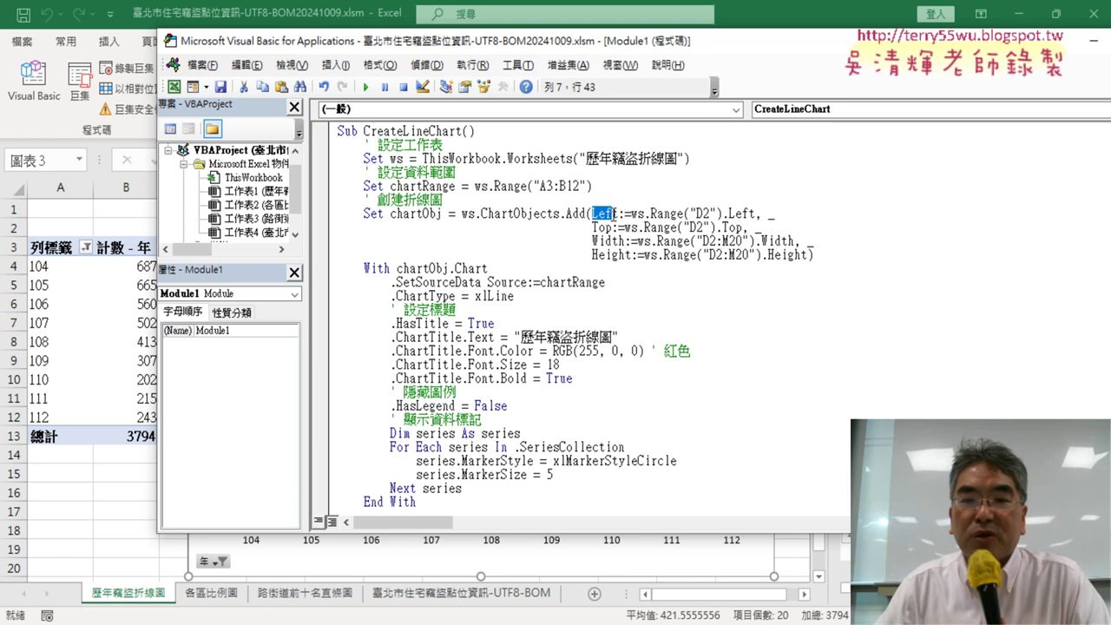
Move the editor aside to uncover the chart and relate its D2 corner to the Left argument
{"action": "left_click_drag", "start_coordinate": [668, 40], "coordinate": [919, 57]}
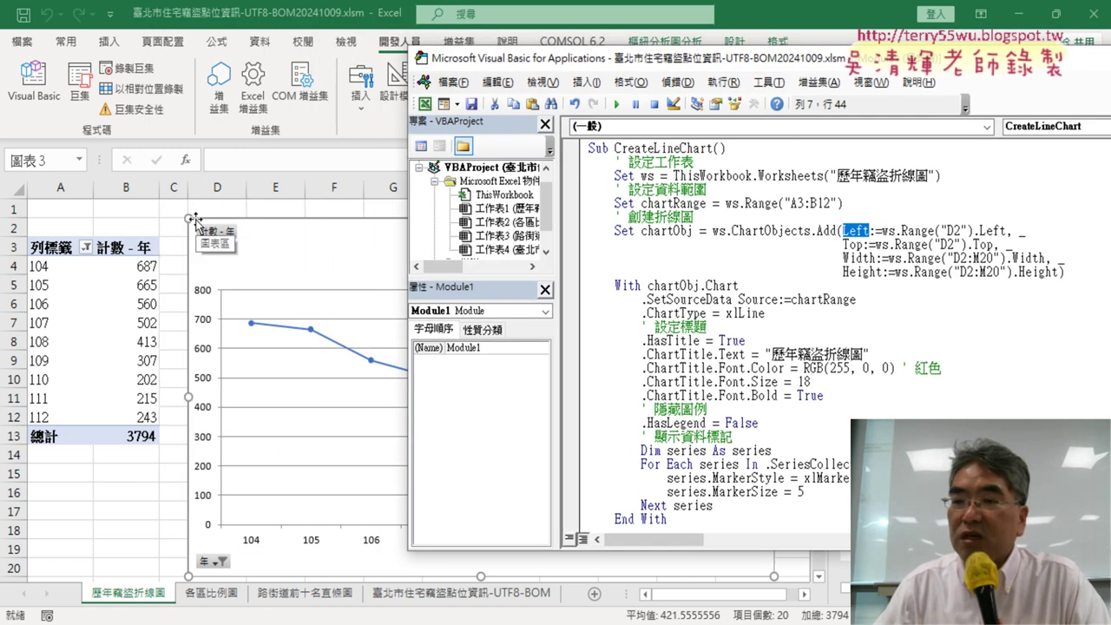
{"action": "left_click", "coordinate": [951, 244]}
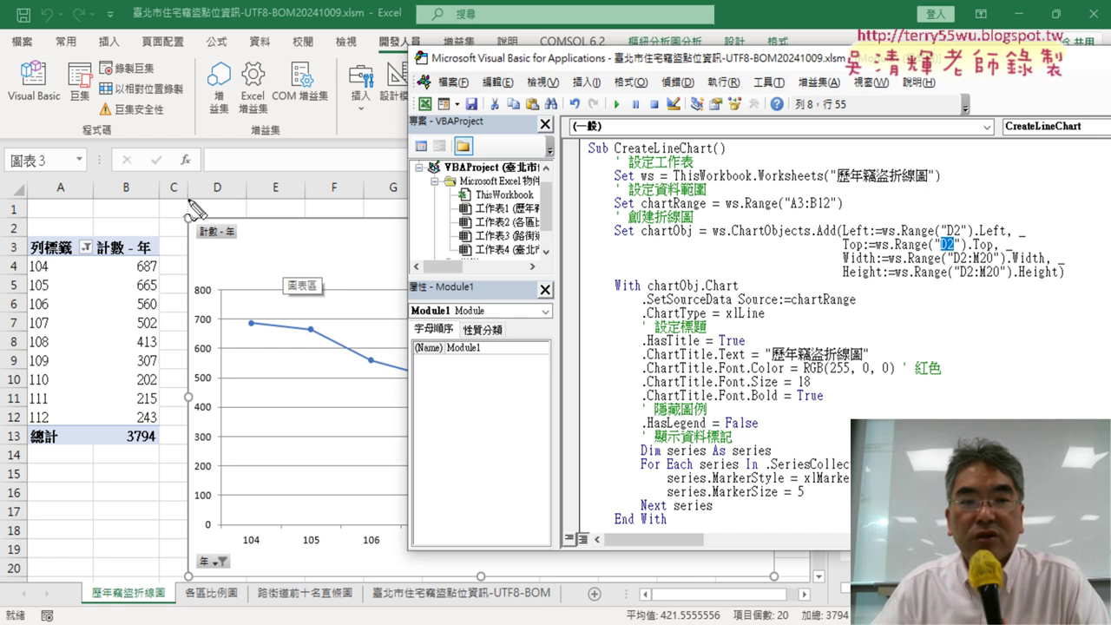
{"action": "mouse_move", "coordinate": [163, 210]}
{"action": "left_mouse_down"}
{"action": "mouse_move", "coordinate": [215, 222]}
{"action": "mouse_move", "coordinate": [199, 248]}
{"action": "left_mouse_up"}
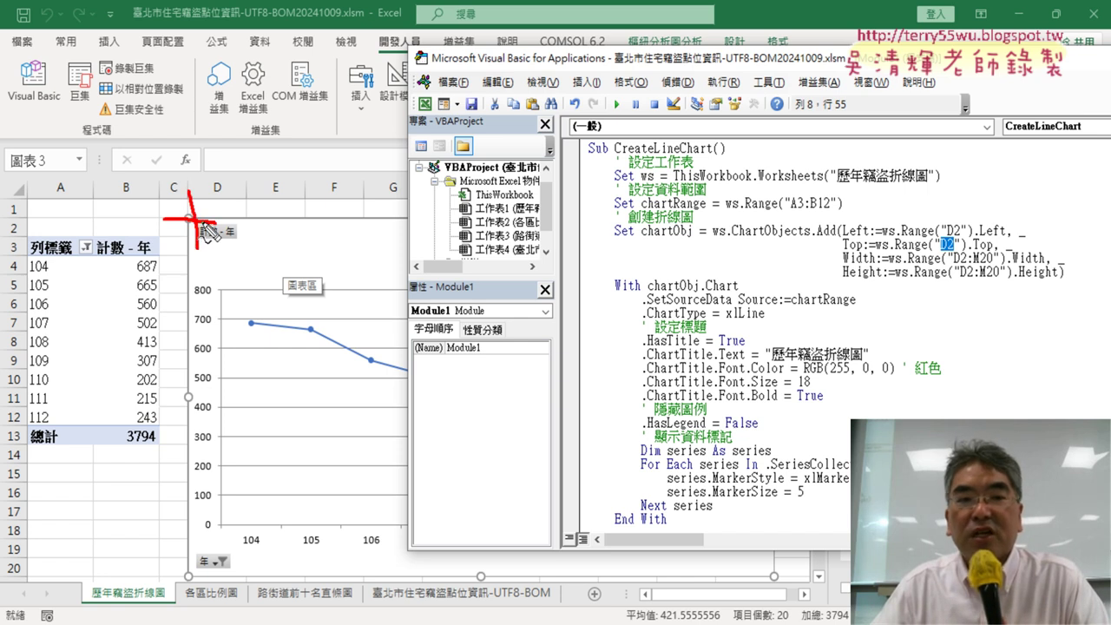
{"action": "mouse_move", "coordinate": [847, 232]}
{"action": "left_mouse_down"}
{"action": "mouse_move", "coordinate": [861, 229]}
{"action": "mouse_move", "coordinate": [860, 250]}
{"action": "left_mouse_up"}
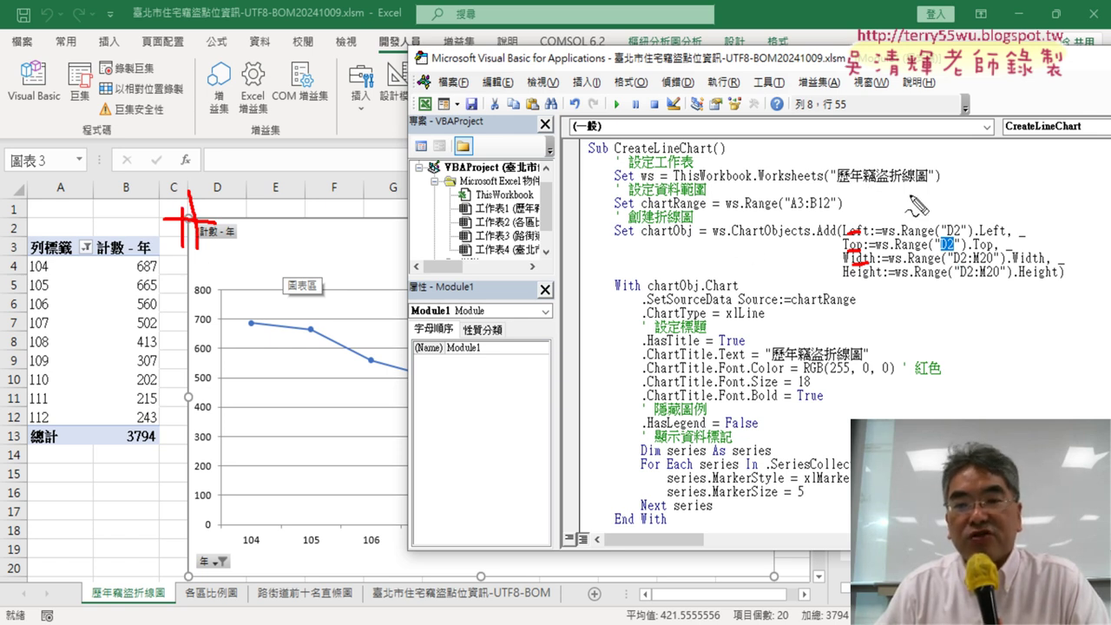
Match the Top and Height arguments, M20, ChartObjects and ChartTitle to the chart's edges
{"action": "left_click_drag", "start_coordinate": [907, 192], "coordinate": [908, 226]}
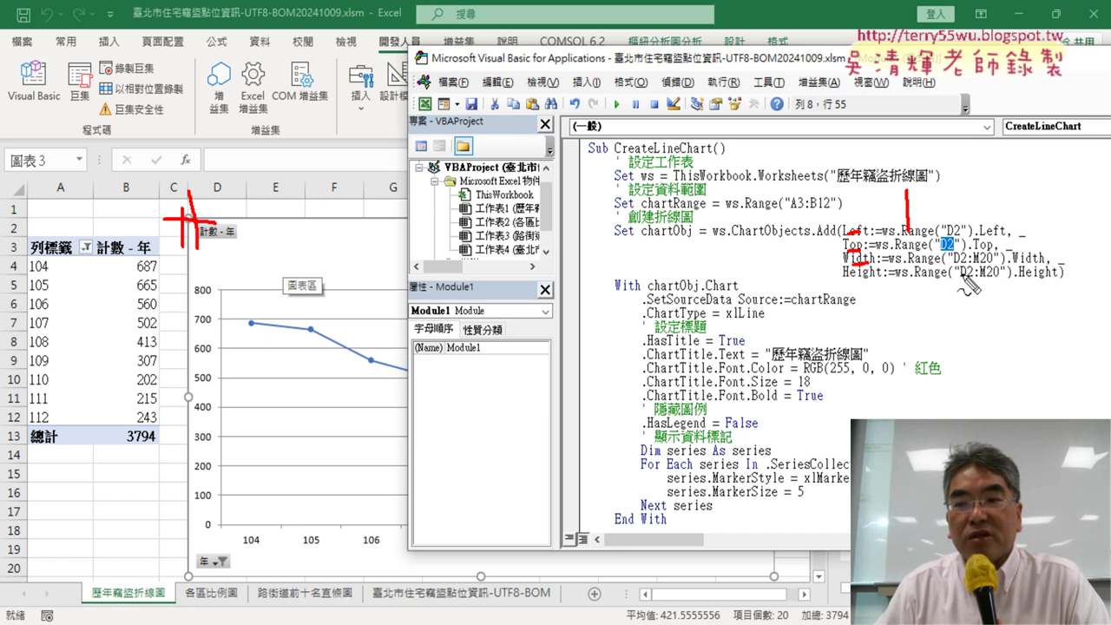
{"action": "left_click_drag", "start_coordinate": [842, 279], "coordinate": [887, 280]}
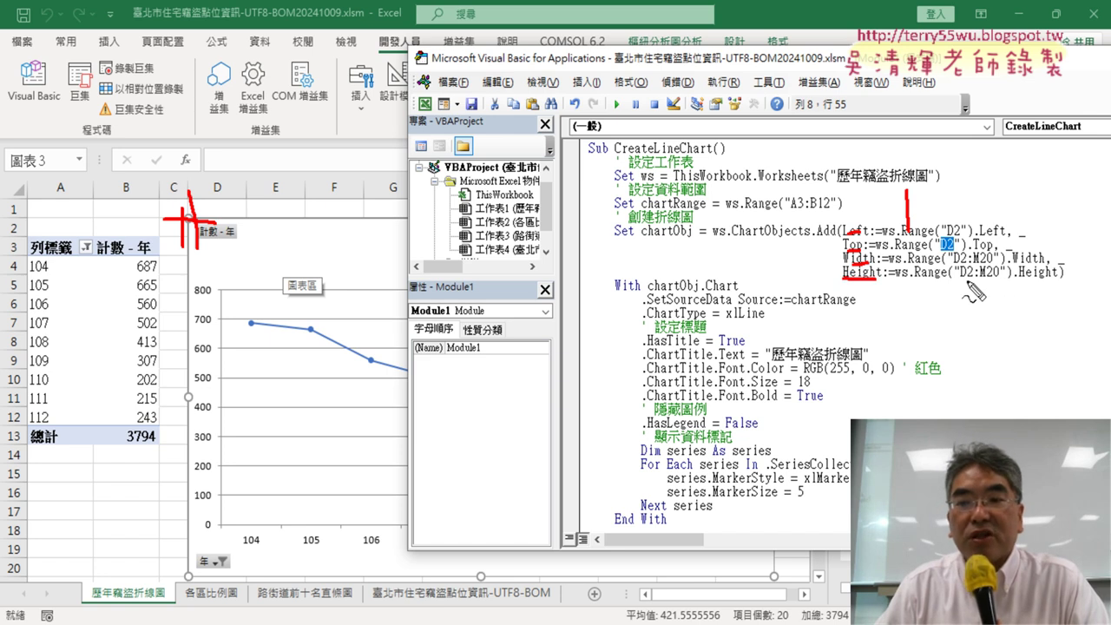
{"action": "left_click_drag", "start_coordinate": [976, 280], "coordinate": [1000, 279]}
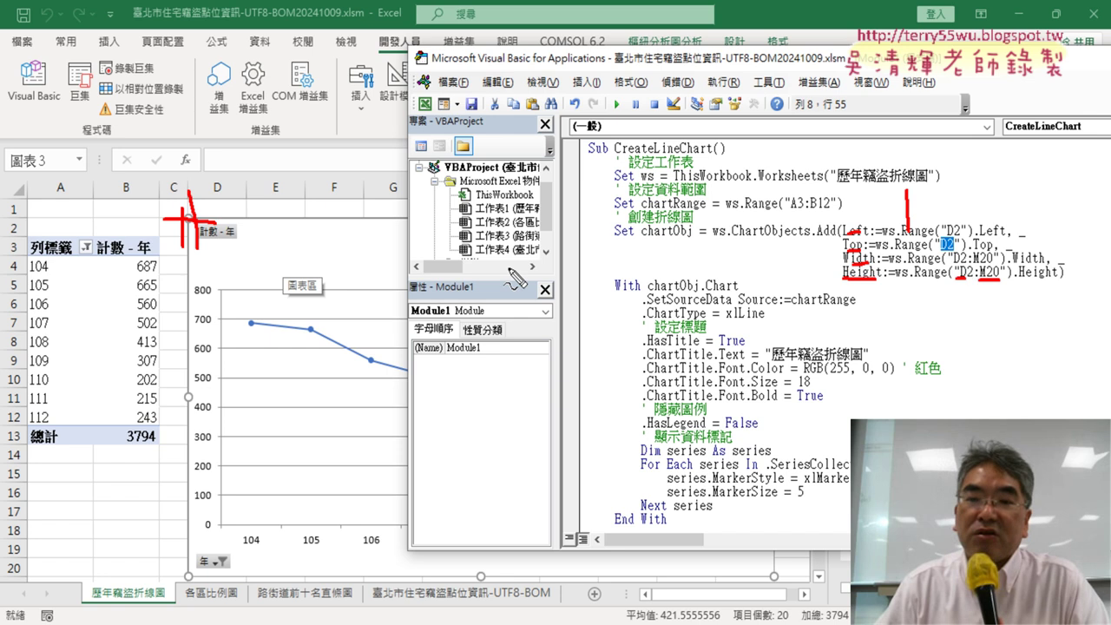
{"action": "left_click_drag", "start_coordinate": [196, 212], "coordinate": [198, 258]}
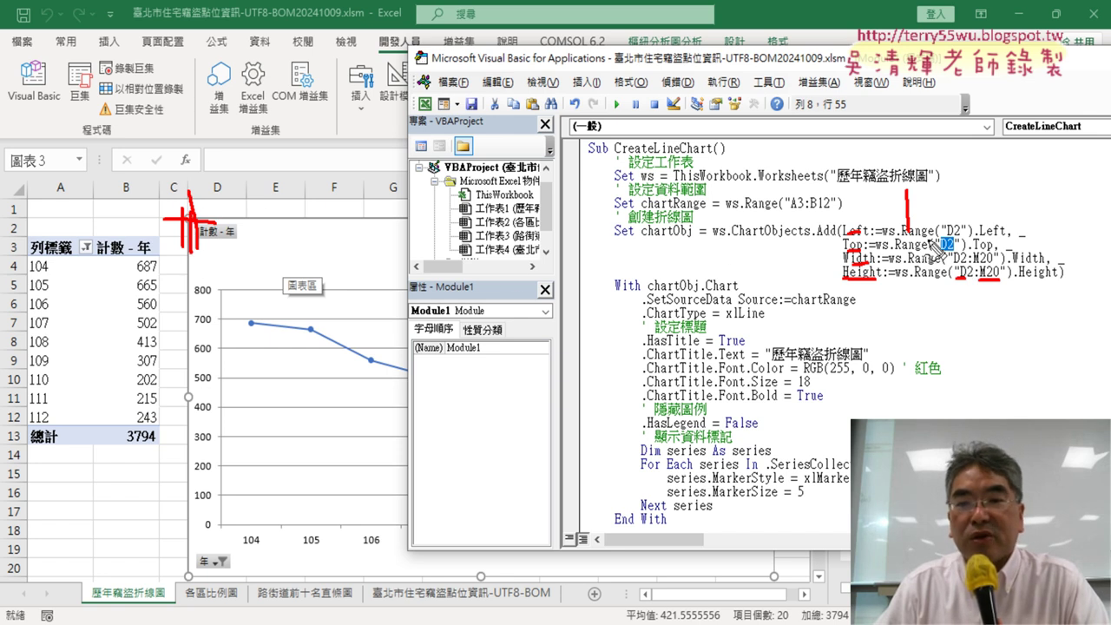
{"action": "left_click_drag", "start_coordinate": [925, 199], "coordinate": [925, 265]}
{"action": "left_click_drag", "start_coordinate": [163, 223], "coordinate": [254, 223]}
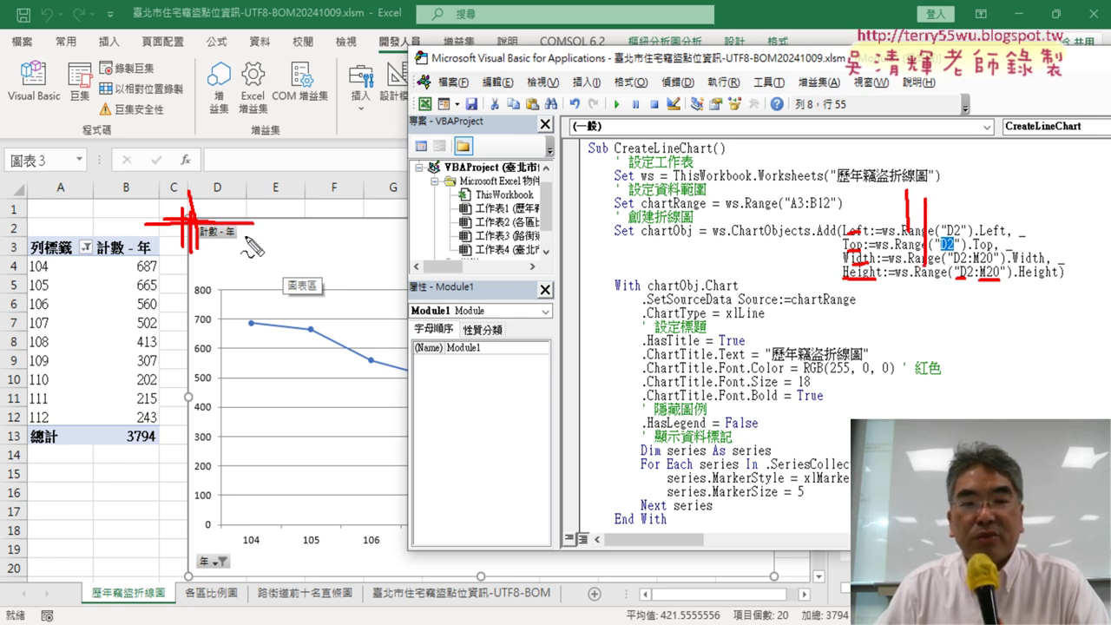
{"action": "left_click_drag", "start_coordinate": [154, 575], "coordinate": [192, 574]}
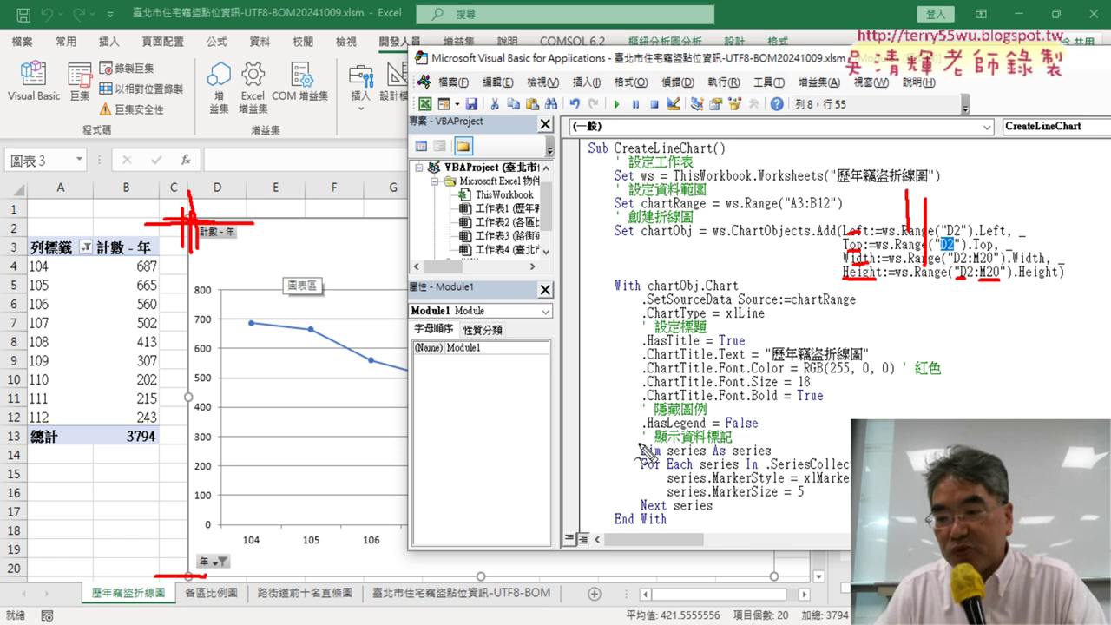
{"action": "left_click_drag", "start_coordinate": [734, 236], "coordinate": [805, 238]}
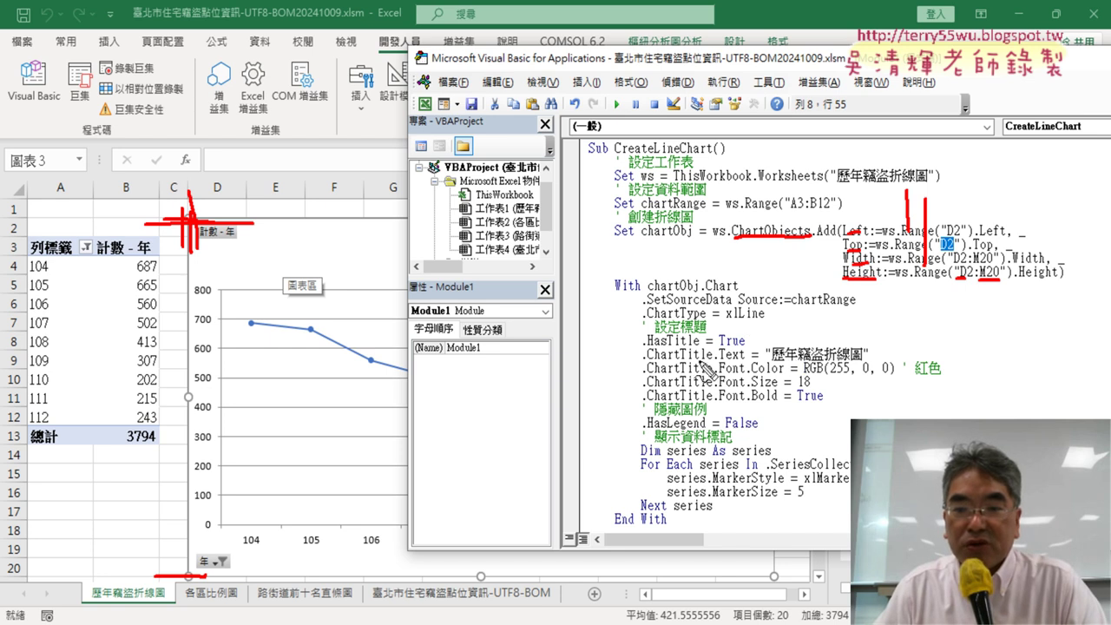
{"action": "left_click_drag", "start_coordinate": [647, 363], "coordinate": [786, 375]}
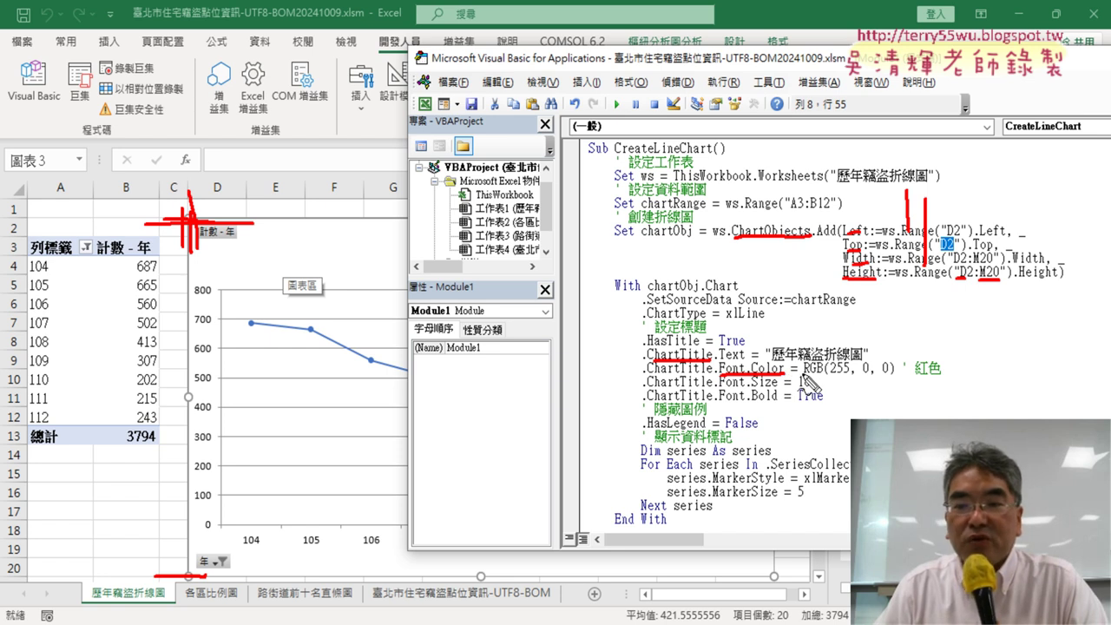
{"action": "left_click_drag", "start_coordinate": [805, 376], "coordinate": [831, 376]}
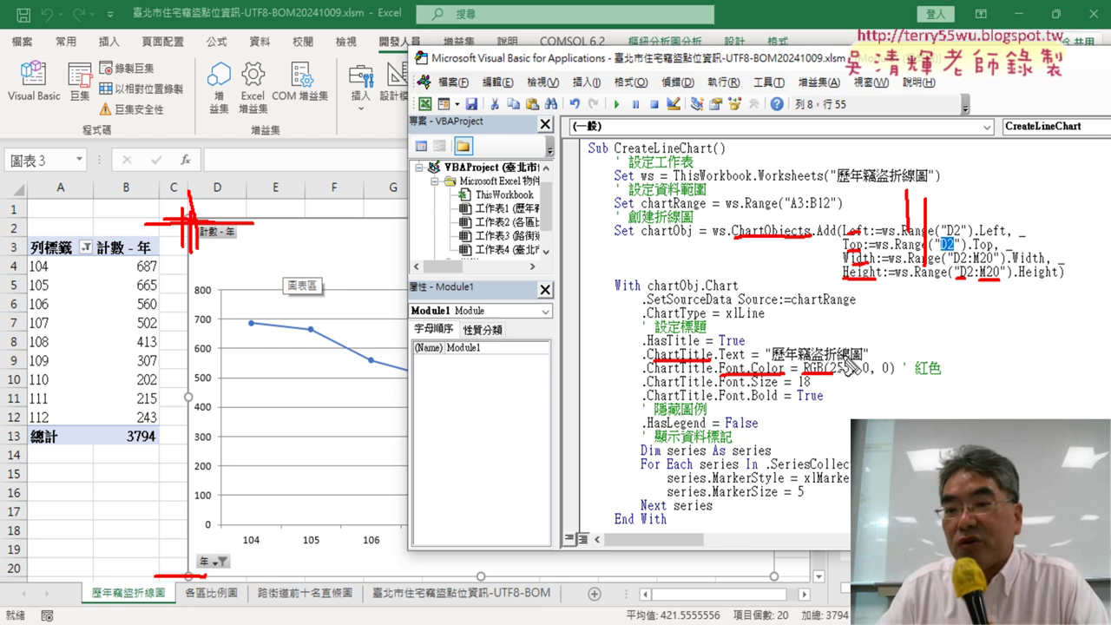
{"action": "left_click_drag", "start_coordinate": [838, 356], "coordinate": [825, 365]}
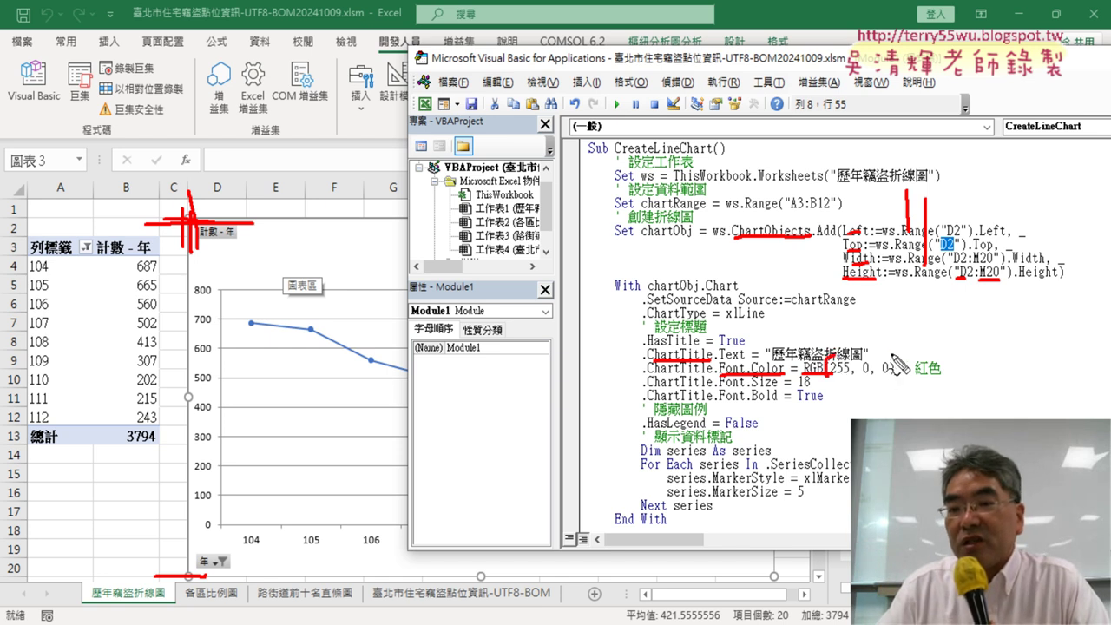
{"action": "left_click_drag", "start_coordinate": [894, 355], "coordinate": [886, 388]}
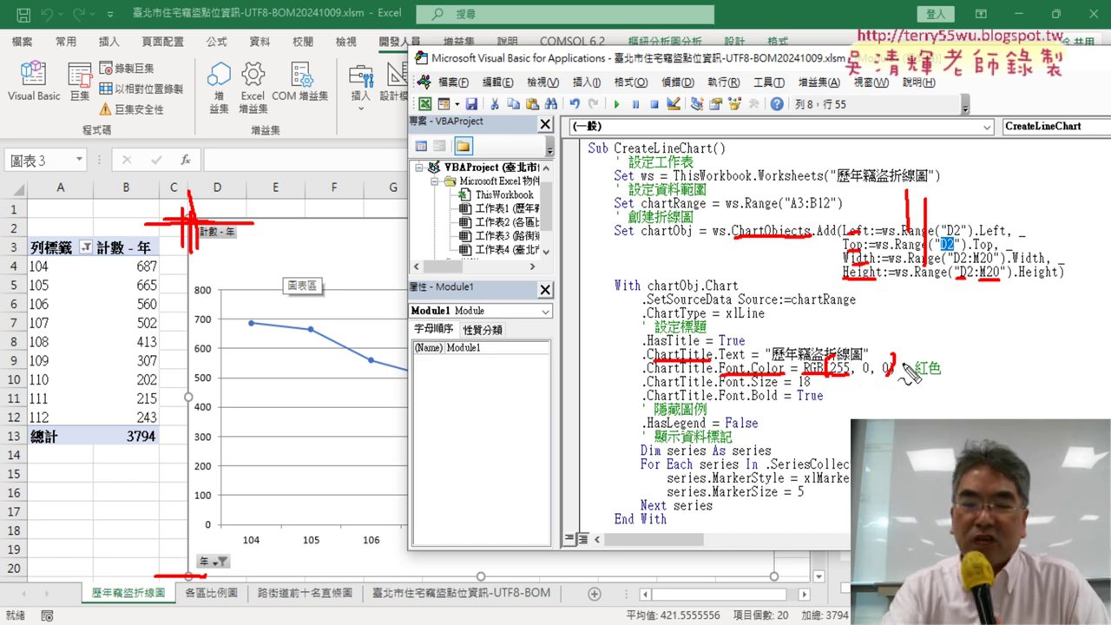
{"action": "key", "text": "Escape"}
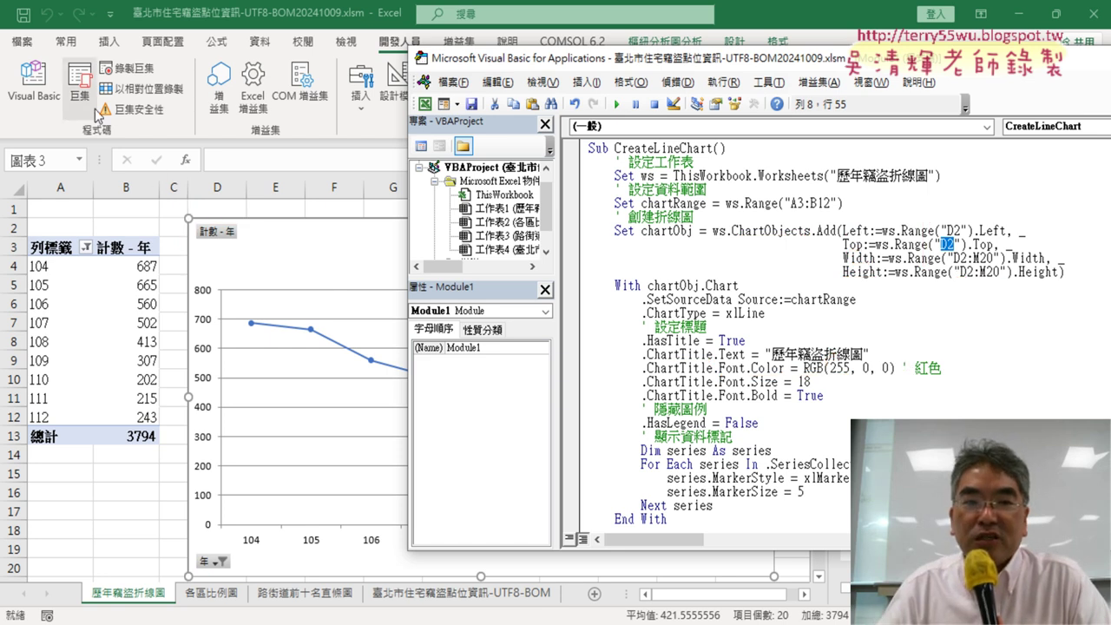
Pick a dark orange-red under Fill Color > More Colors and view its RGB values
{"action": "left_click", "coordinate": [65, 42]}
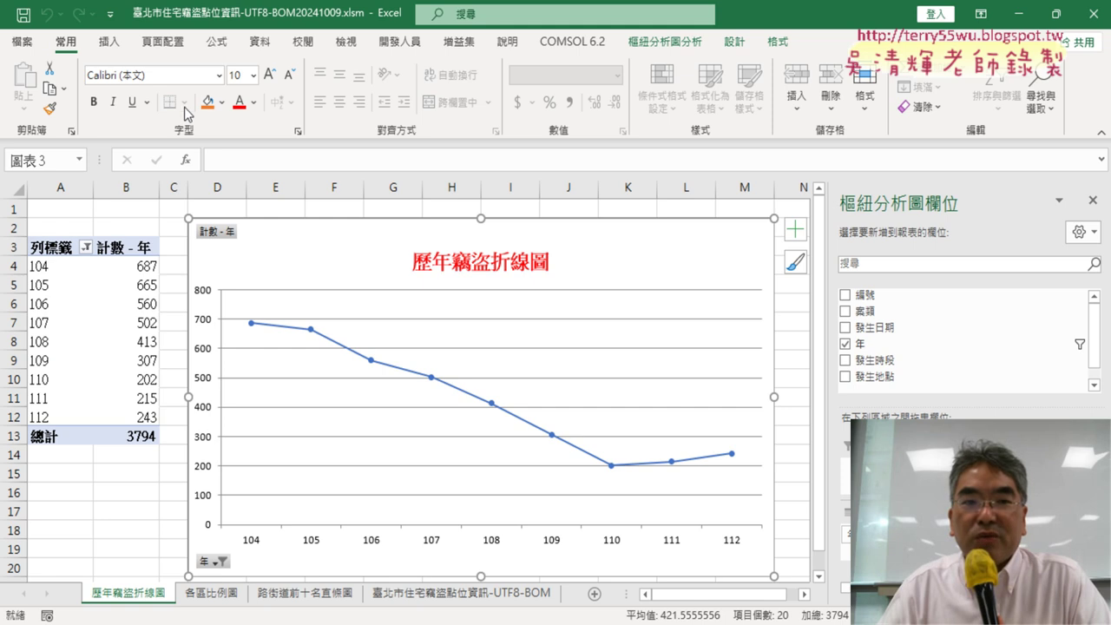
{"action": "left_click", "coordinate": [224, 102]}
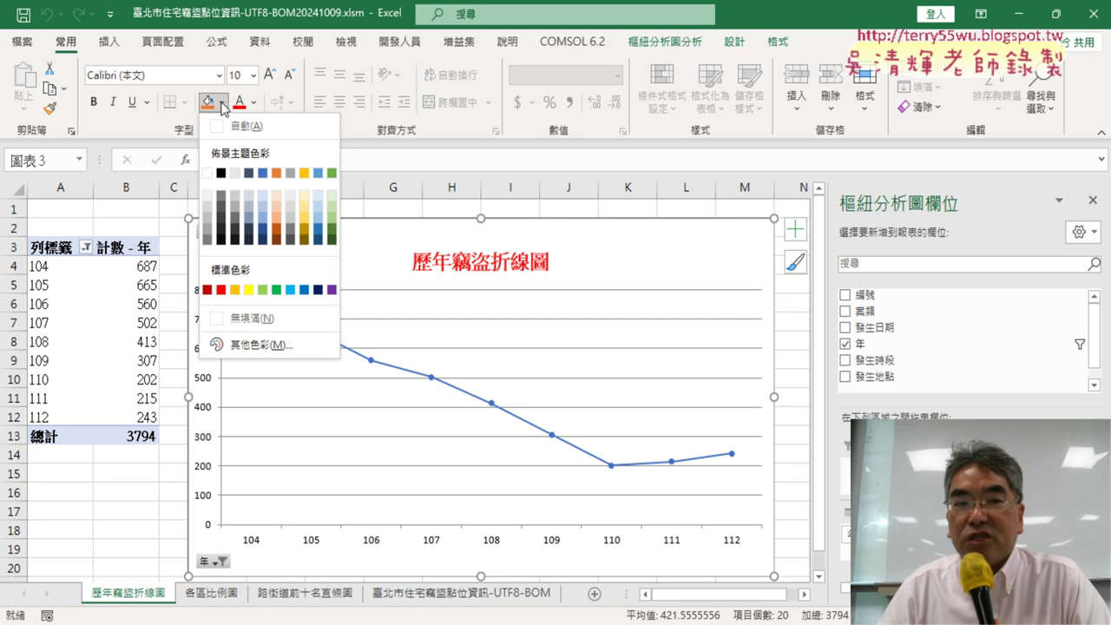
{"action": "left_click", "coordinate": [276, 348]}
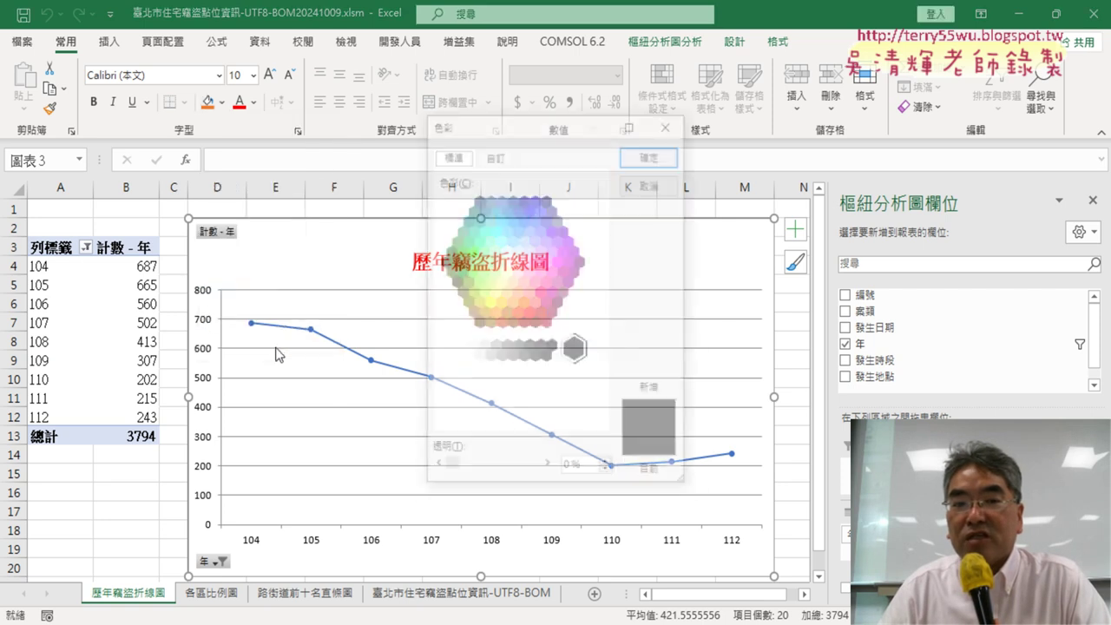
{"action": "left_click", "coordinate": [500, 323]}
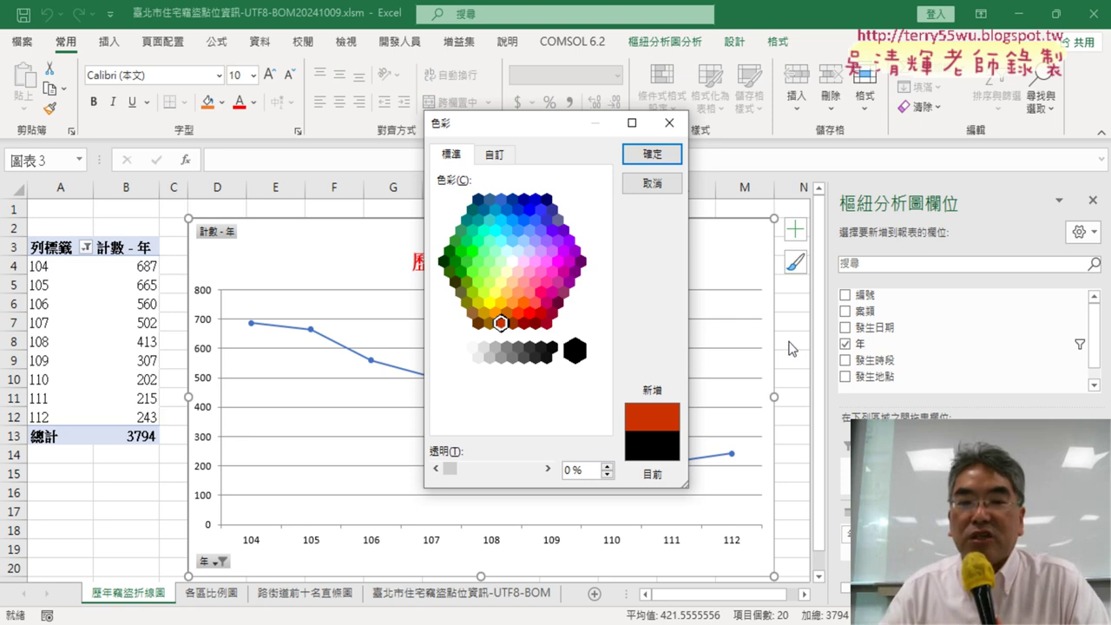
{"action": "left_click", "coordinate": [497, 156]}
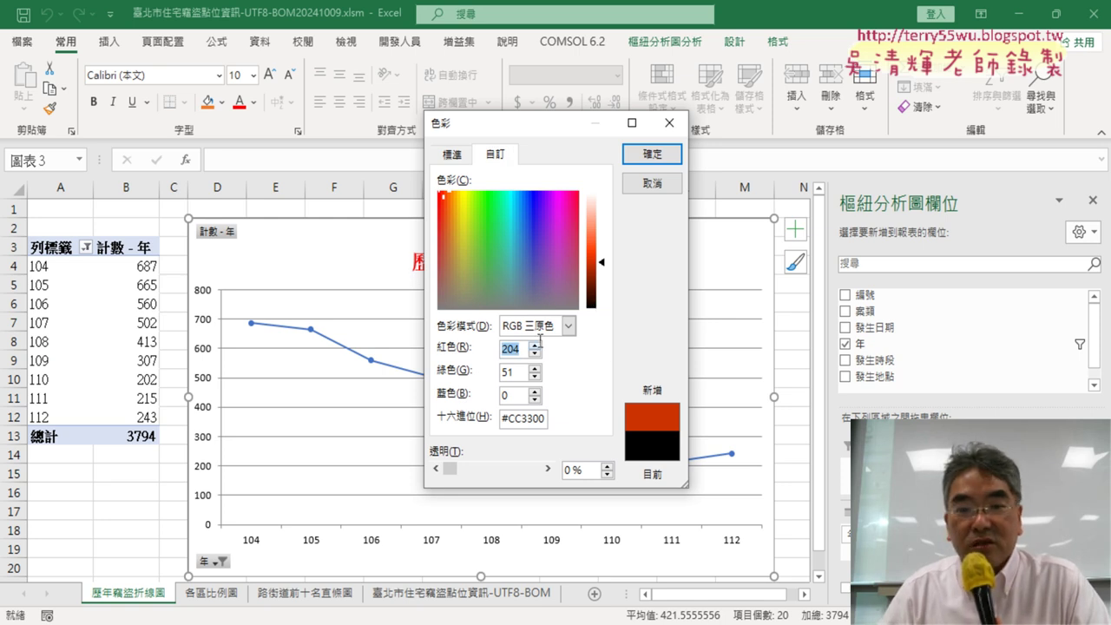
Set the custom colour to Red 200 and Green 50, then close the picker
{"action": "double_click", "coordinate": [512, 372]}
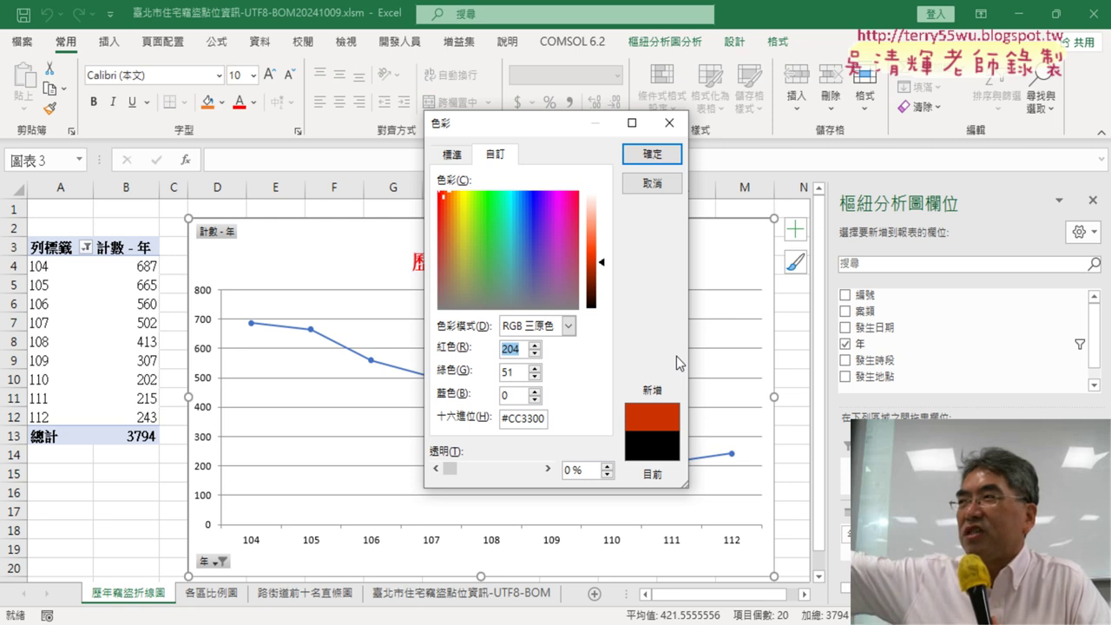
{"action": "left_click", "coordinate": [518, 351]}
{"action": "key", "text": "BackSpace"}
{"action": "type", "text": "0"}
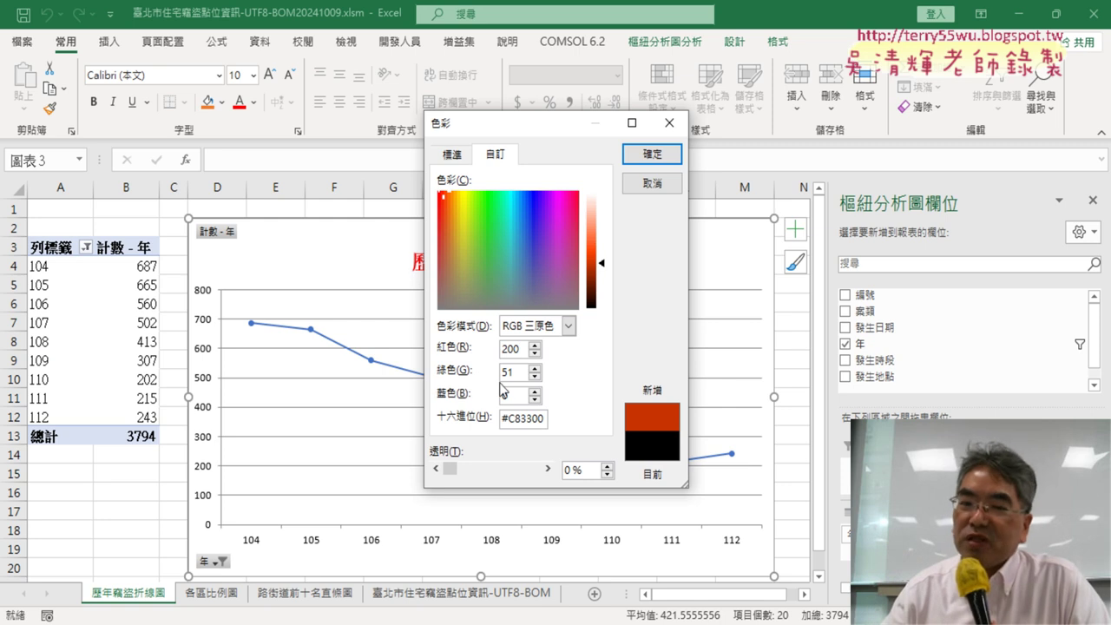
{"action": "key", "text": "Tab"}
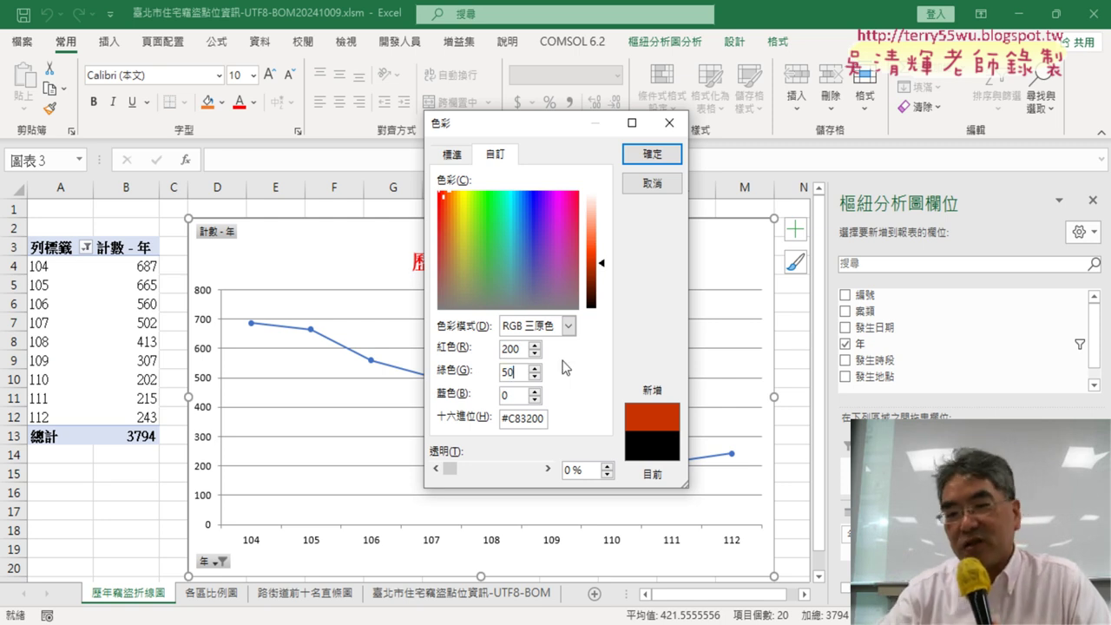
{"action": "type", "text": "50"}
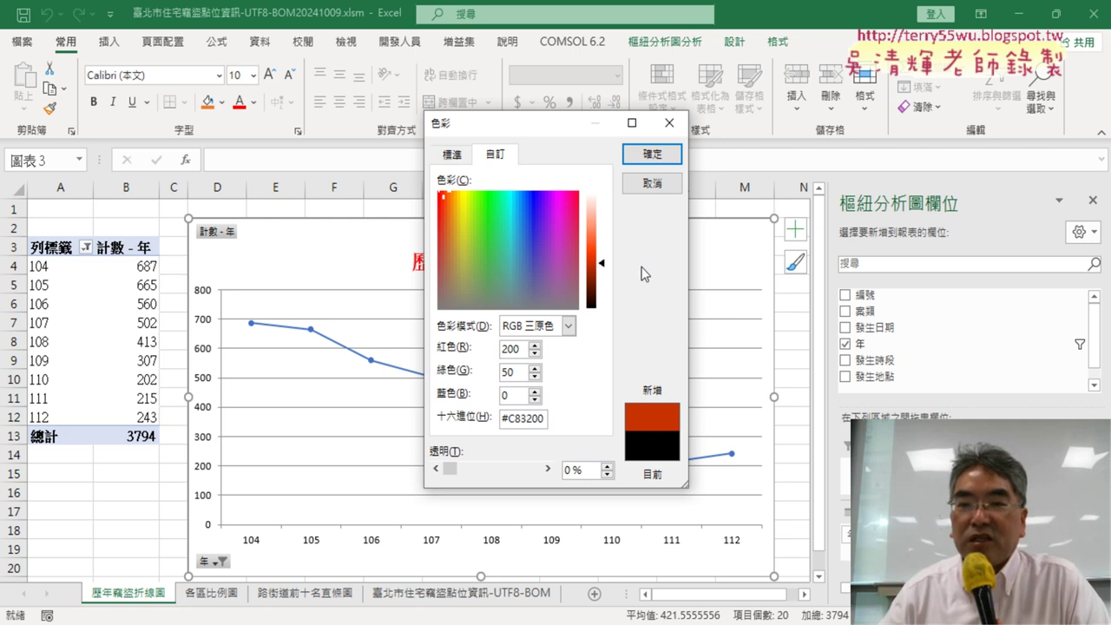
{"action": "left_click", "coordinate": [652, 154]}
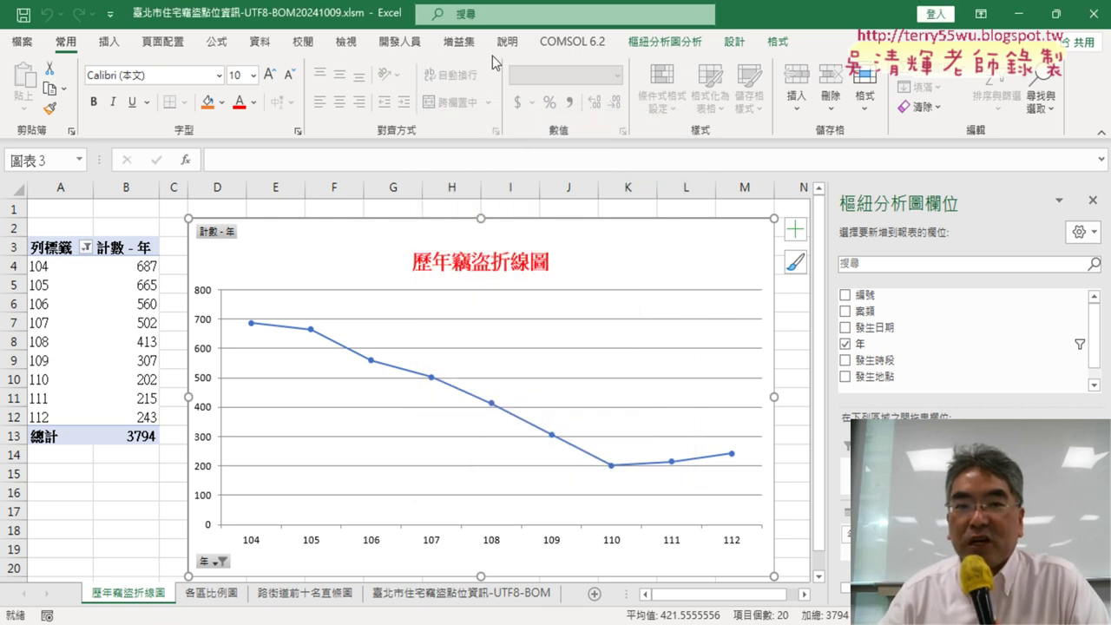
{"action": "left_click", "coordinate": [400, 41]}
Change the CreateLineChart title colour from RGB(255, 0, 0) to RGB(200, 50, 0) and rerun the macro
{"action": "left_click", "coordinate": [33, 82]}
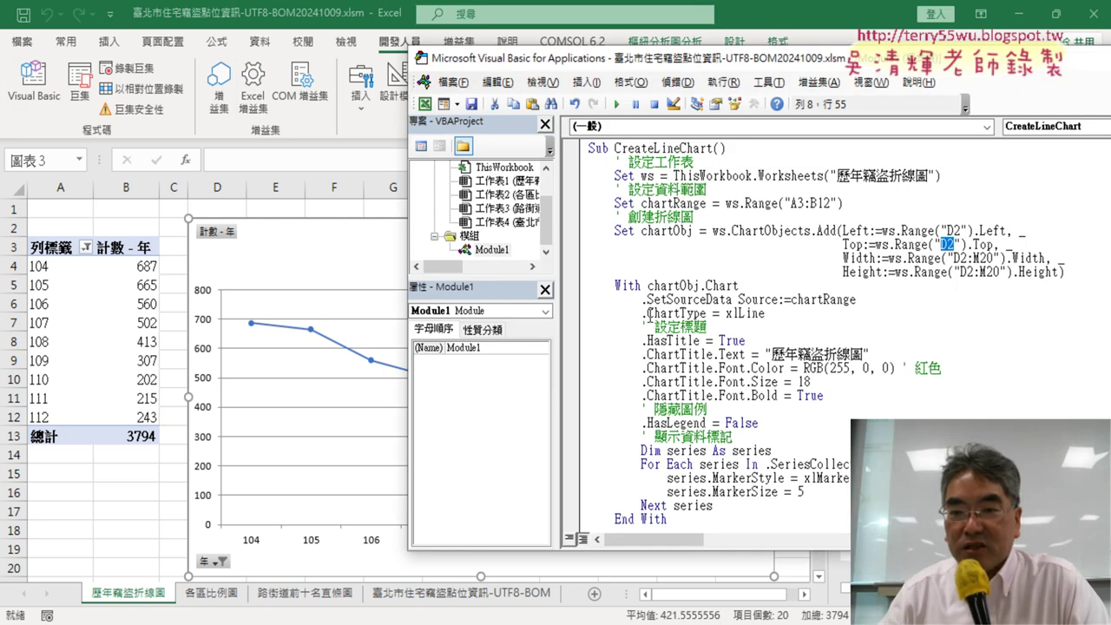
{"action": "left_click", "coordinate": [846, 368]}
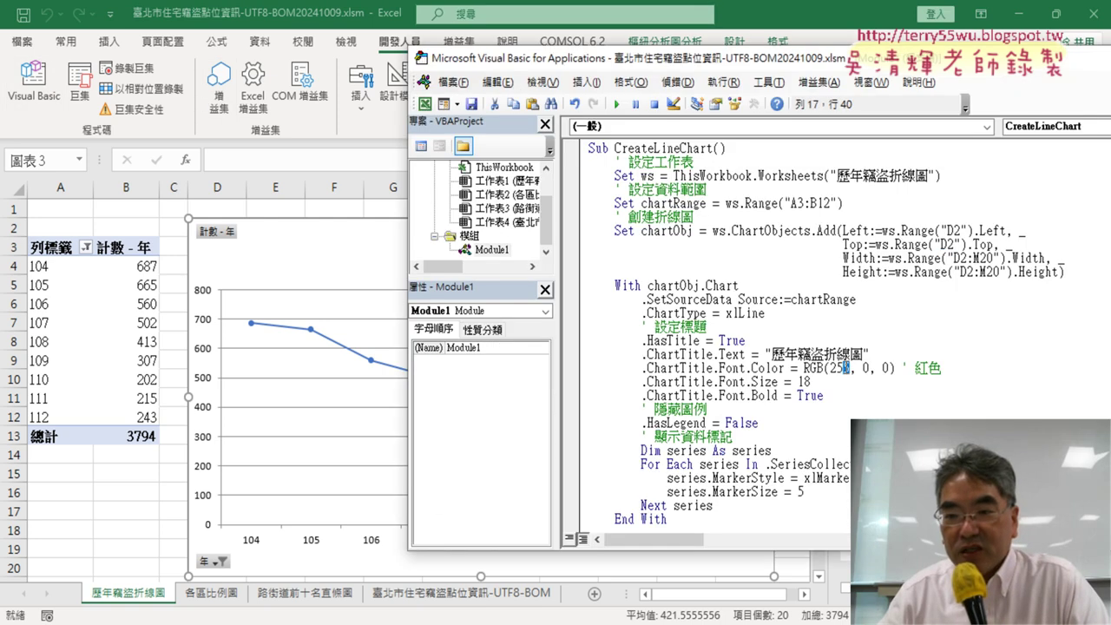
{"action": "type", "text": "00"}
{"action": "left_click", "coordinate": [863, 368]}
{"action": "type", "text": "5"}
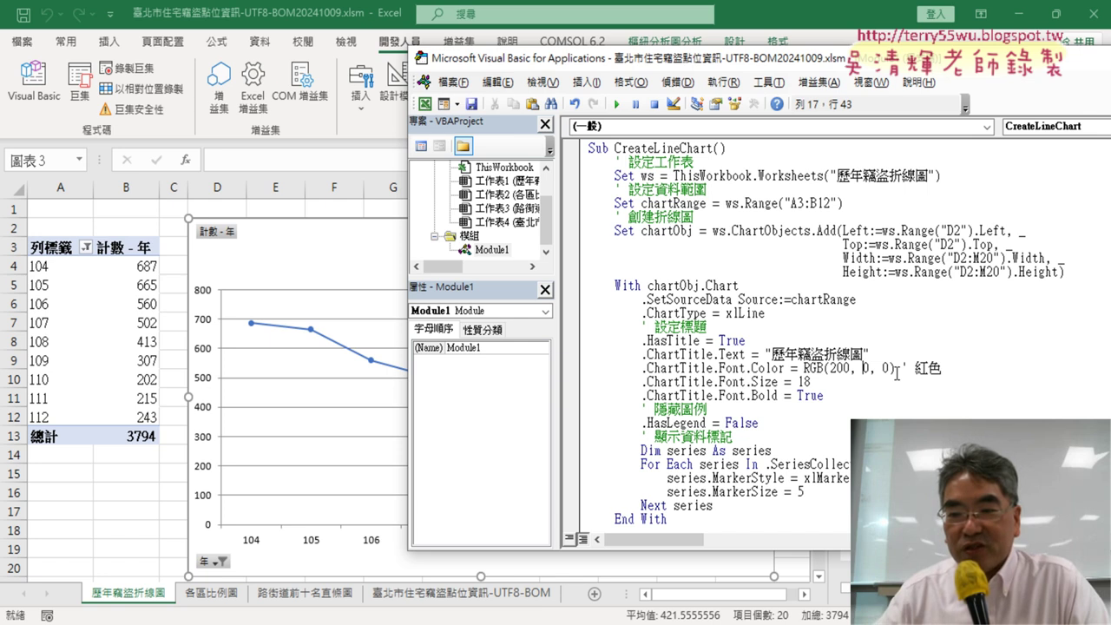
{"action": "key", "text": "Up"}
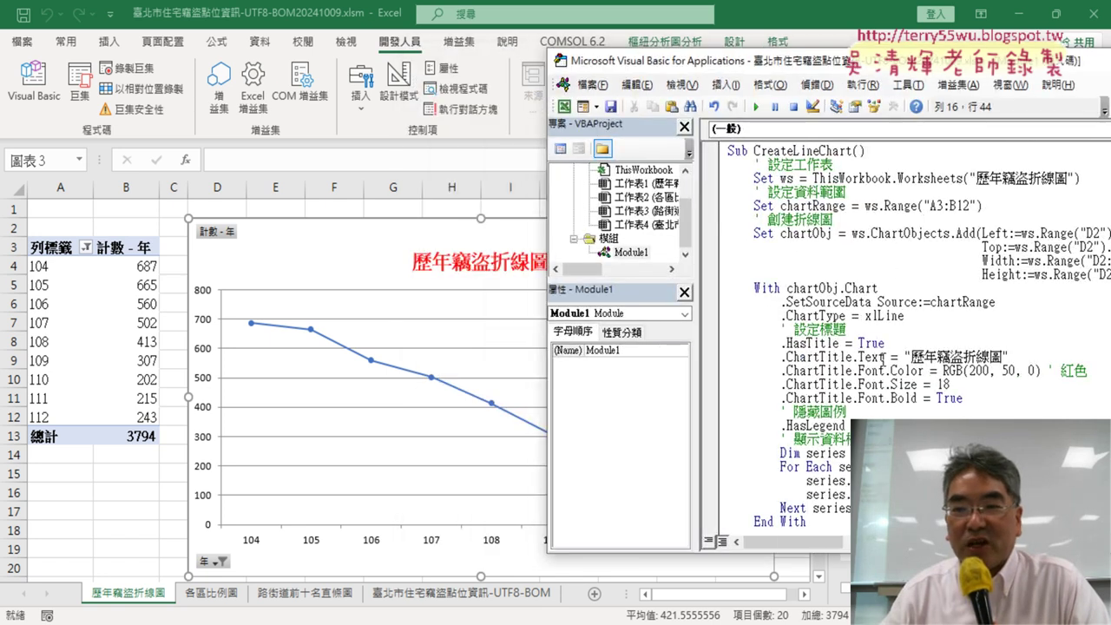
{"action": "left_click", "coordinate": [757, 107]}
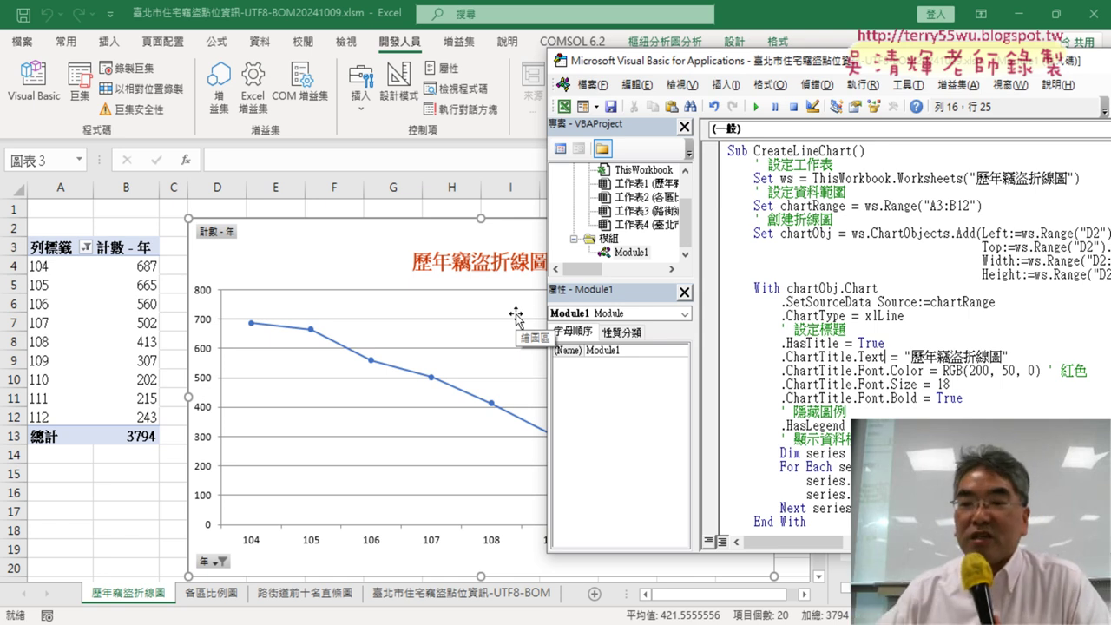
Review the title colour, font size, bold and hidden-legend lines in the macro
{"action": "left_click_drag", "start_coordinate": [874, 62], "coordinate": [798, 60]}
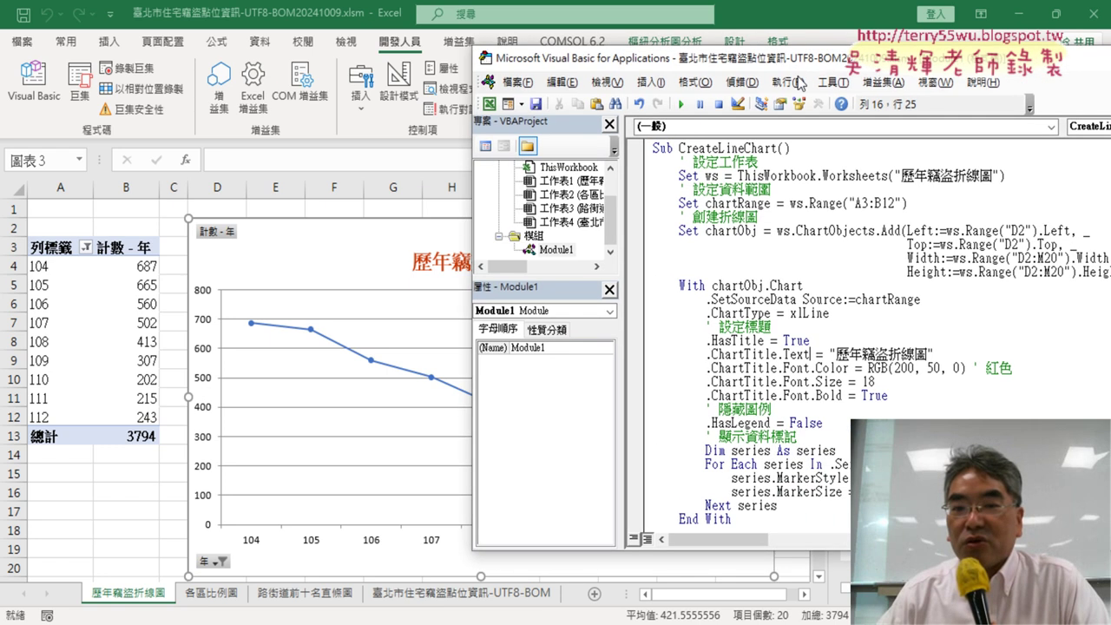
{"action": "left_click_drag", "start_coordinate": [868, 368], "coordinate": [882, 368]}
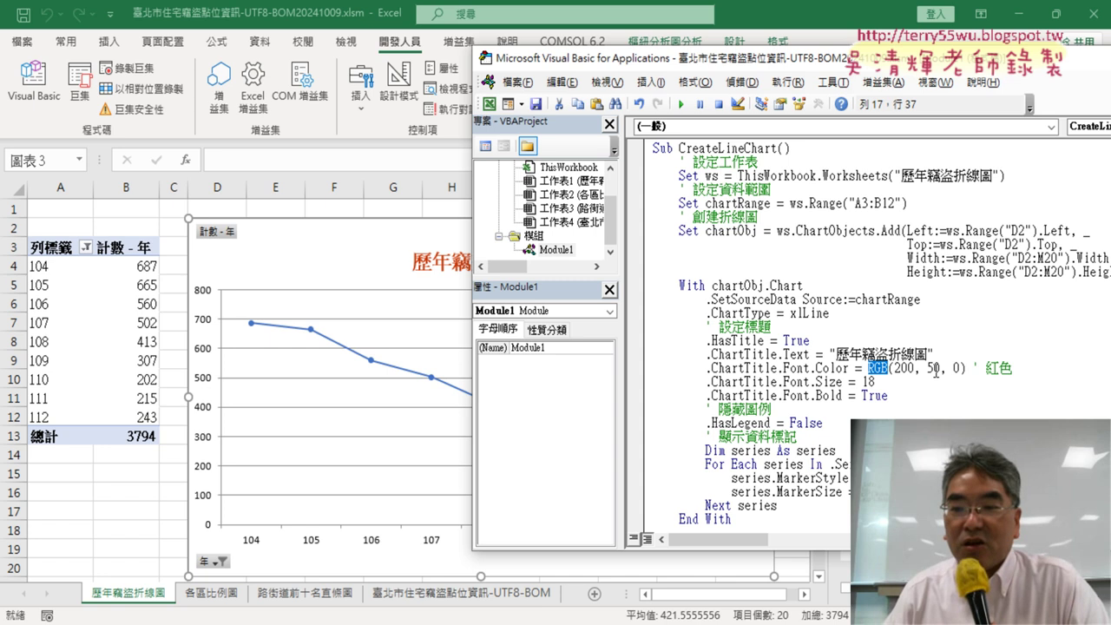
{"action": "left_click_drag", "start_coordinate": [874, 382], "coordinate": [706, 382]}
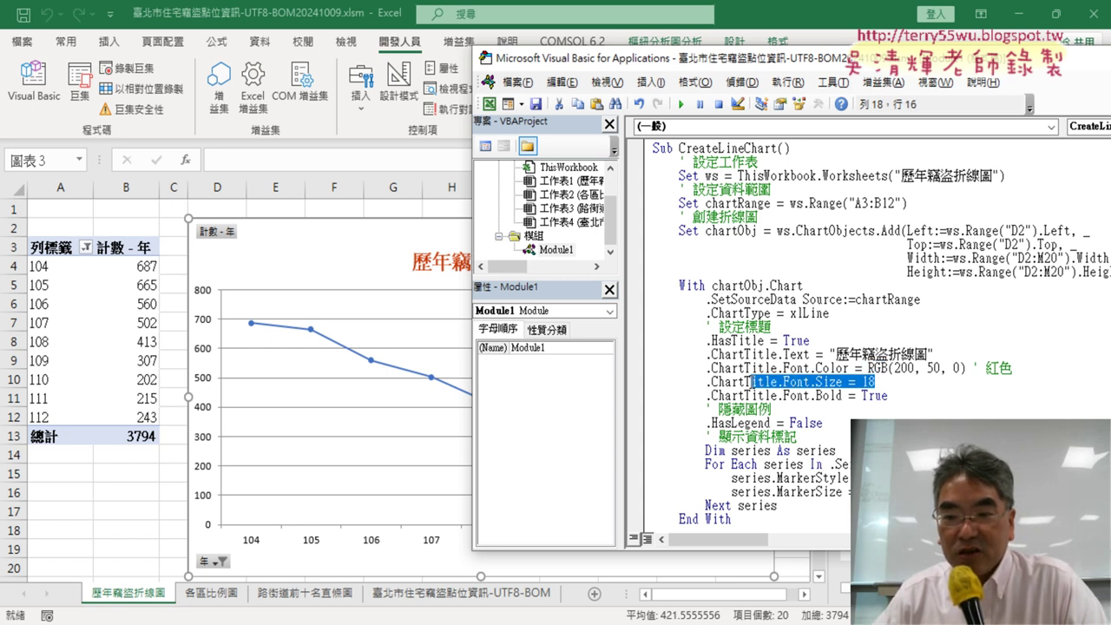
{"action": "left_click_drag", "start_coordinate": [893, 396], "coordinate": [828, 395]}
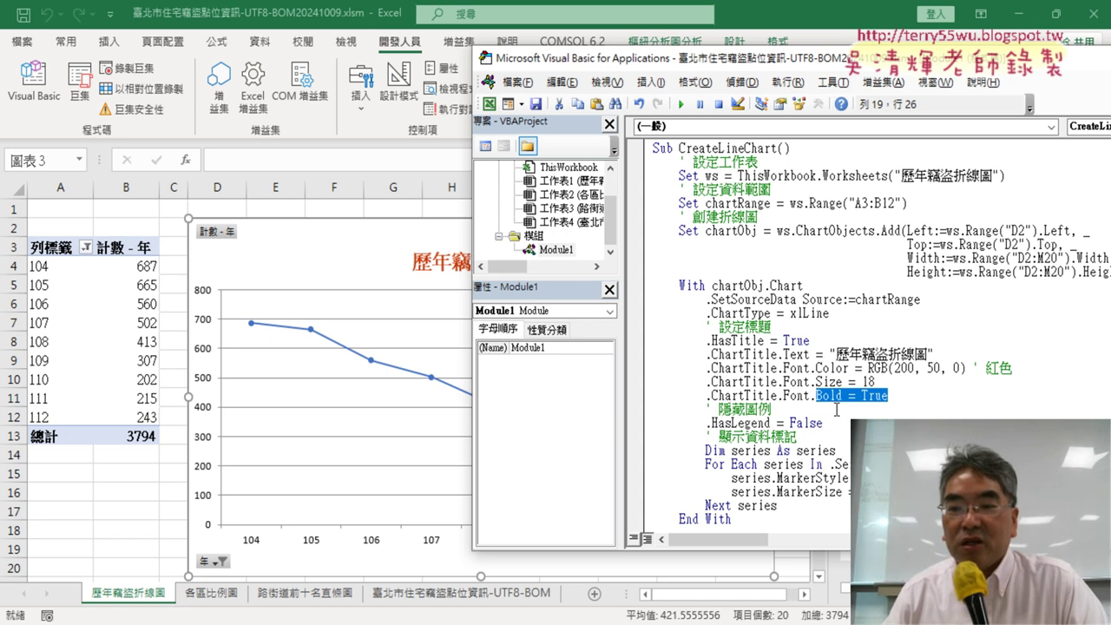
{"action": "mouse_move", "coordinate": [708, 409]}
{"action": "left_mouse_down"}
{"action": "mouse_move", "coordinate": [761, 409]}
{"action": "mouse_move", "coordinate": [732, 422]}
{"action": "left_mouse_up"}
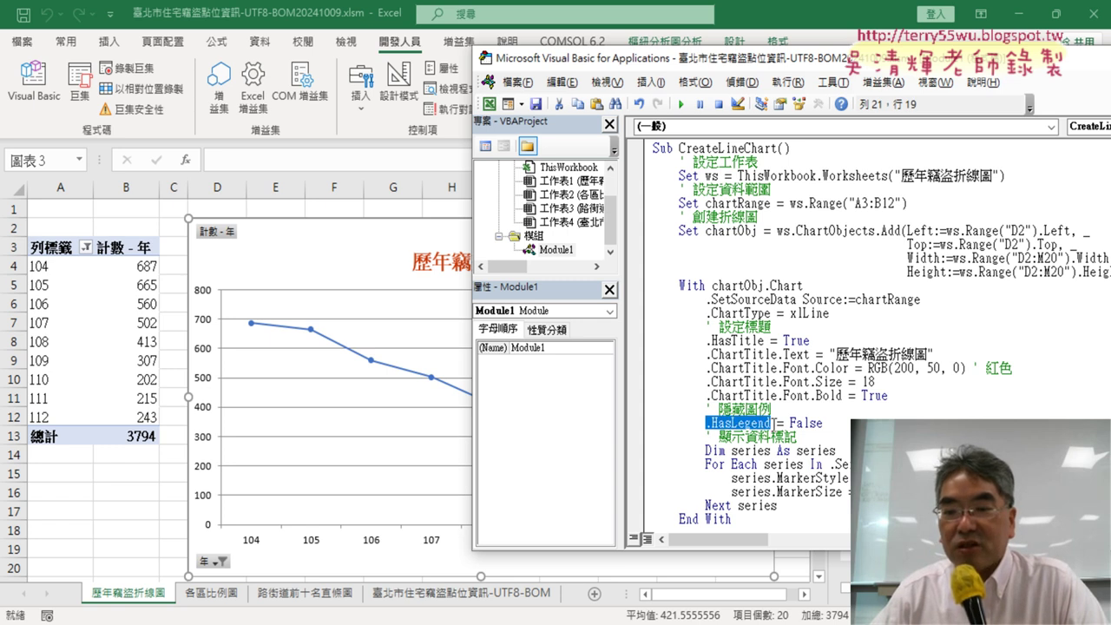
{"action": "left_click_drag", "start_coordinate": [822, 422], "coordinate": [781, 422]}
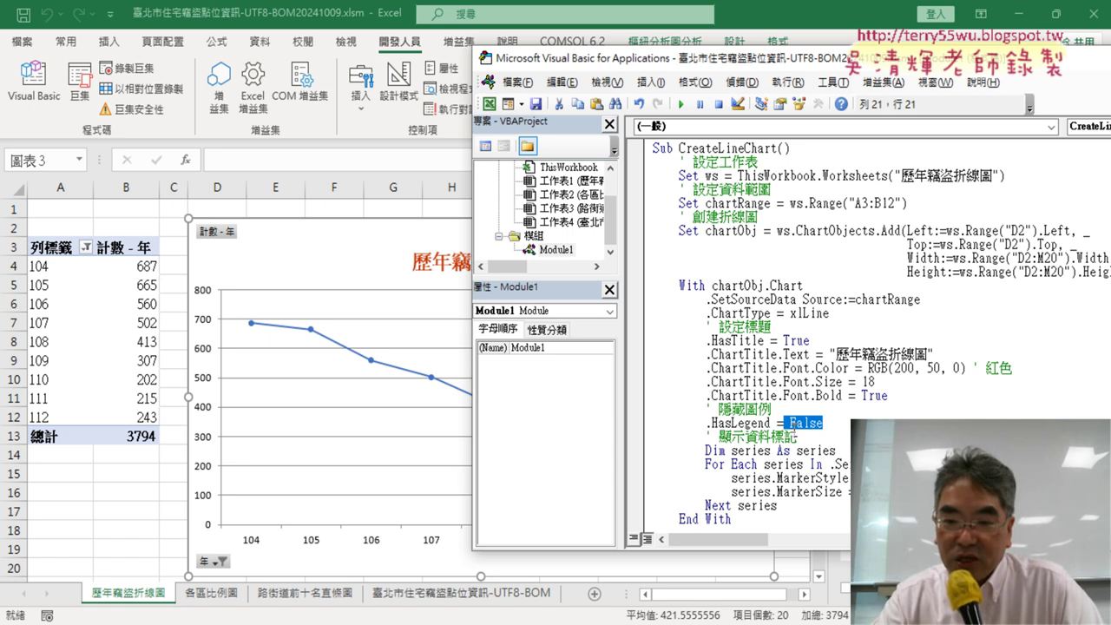
Comment out the Dim series line at the start of the marker-styling loop
{"action": "left_click", "coordinate": [821, 491]}
{"action": "left_click_drag", "start_coordinate": [793, 508], "coordinate": [634, 438]}
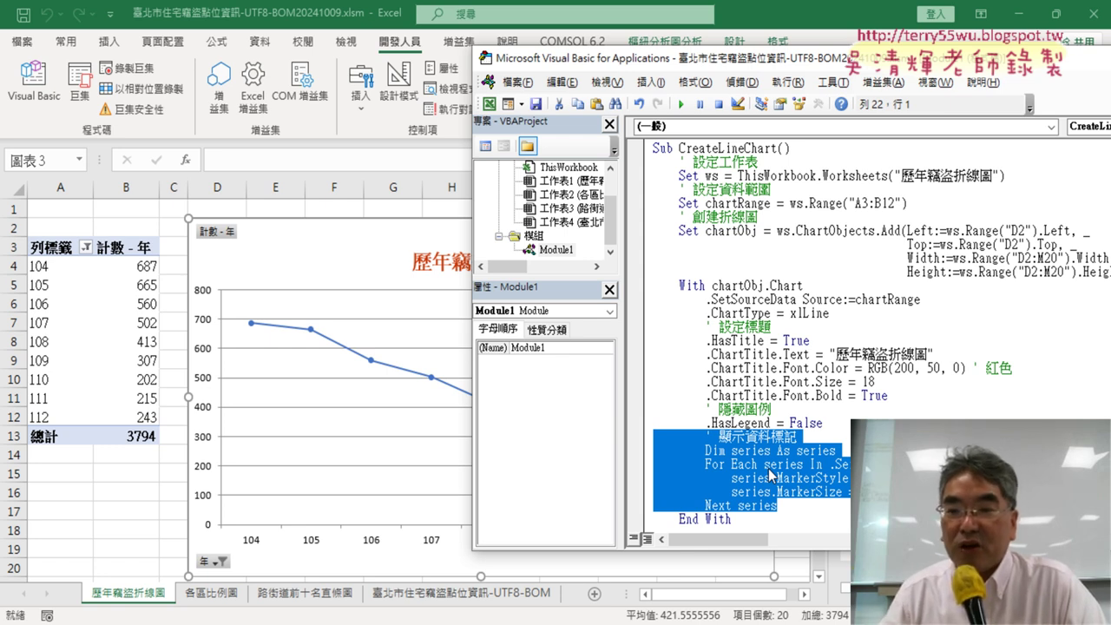
{"action": "left_click", "coordinate": [656, 449]}
{"action": "type", "text": "ㄊ"}
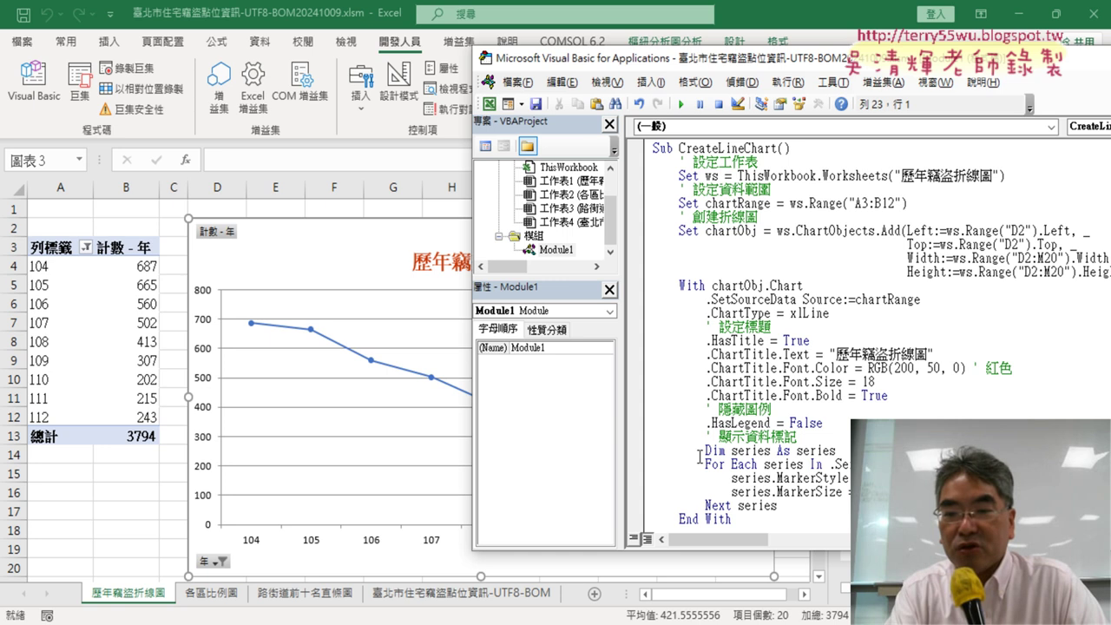
{"action": "type", "text": "'"}
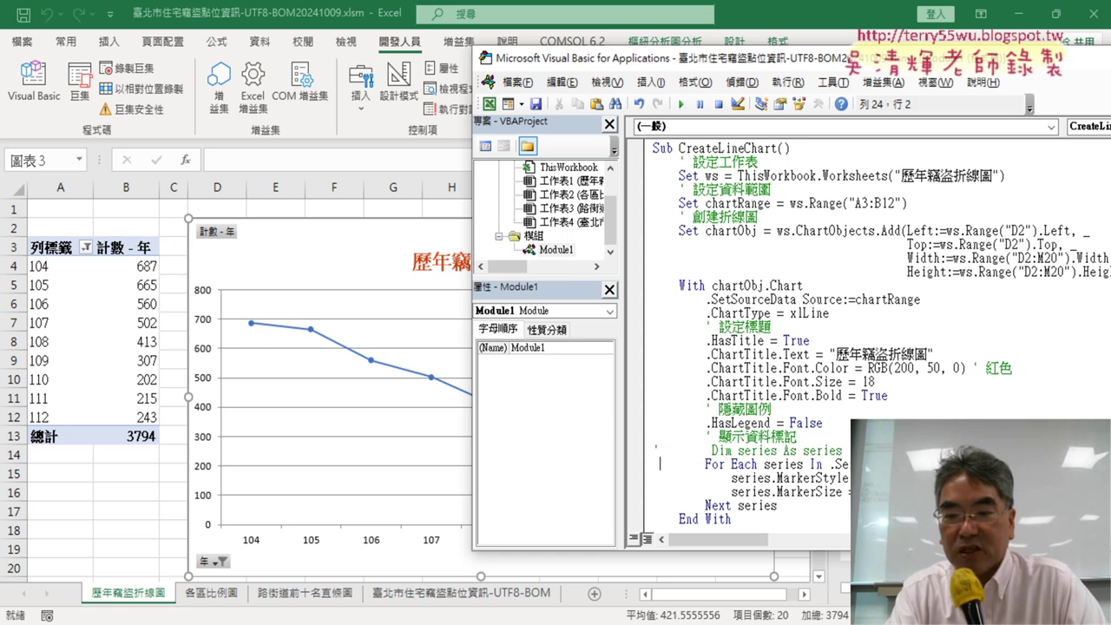
Comment out the For Each, MarkerStyle, MarkerSize and Next series lines with apostrophes
{"action": "key", "text": "Down"}
{"action": "type", "text": "'"}
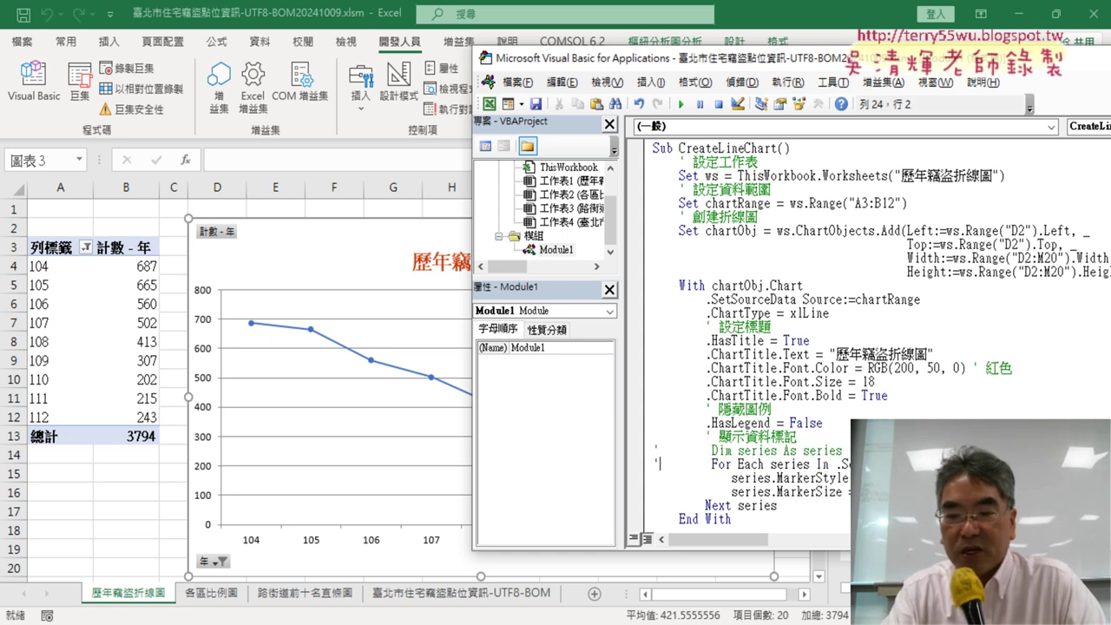
{"action": "key", "text": "Down"}
{"action": "type", "text": "'"}
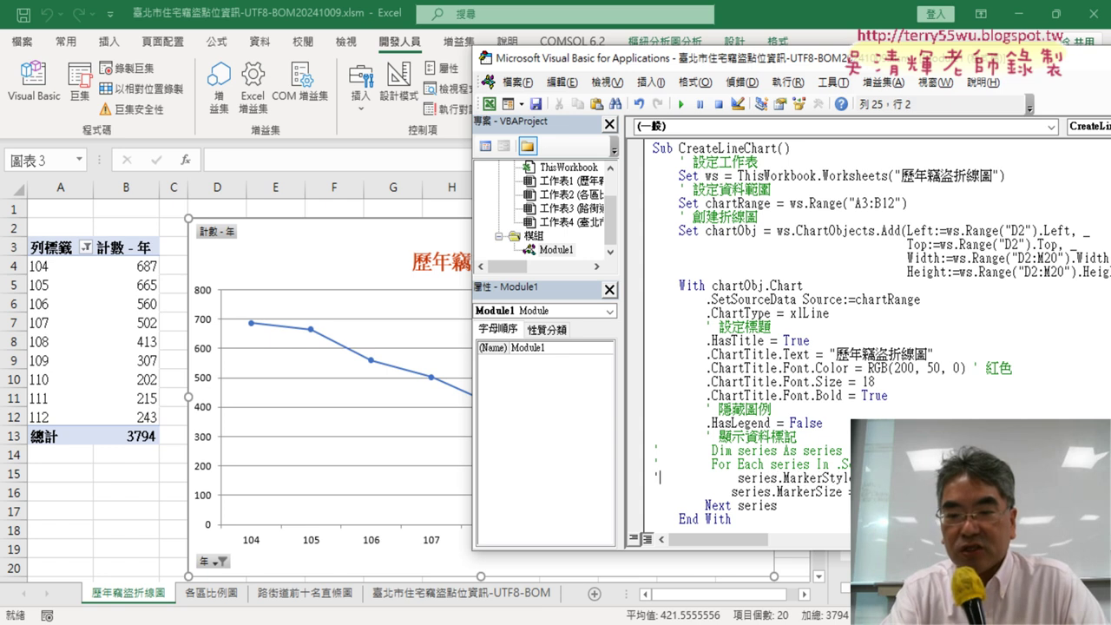
{"action": "key", "text": "Down"}
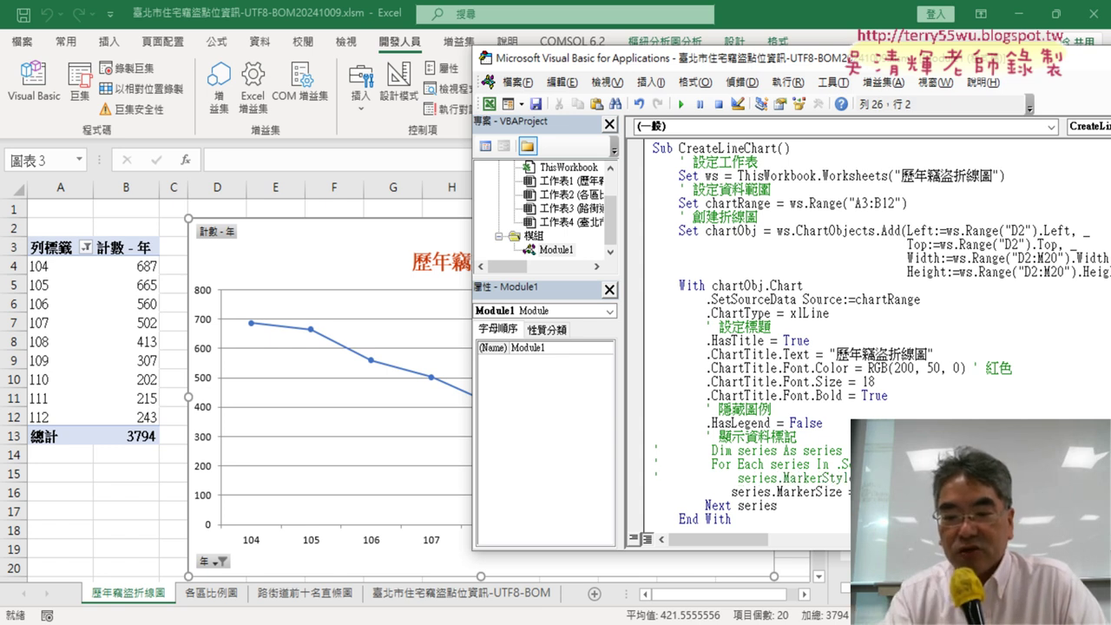
{"action": "type", "text": "'"}
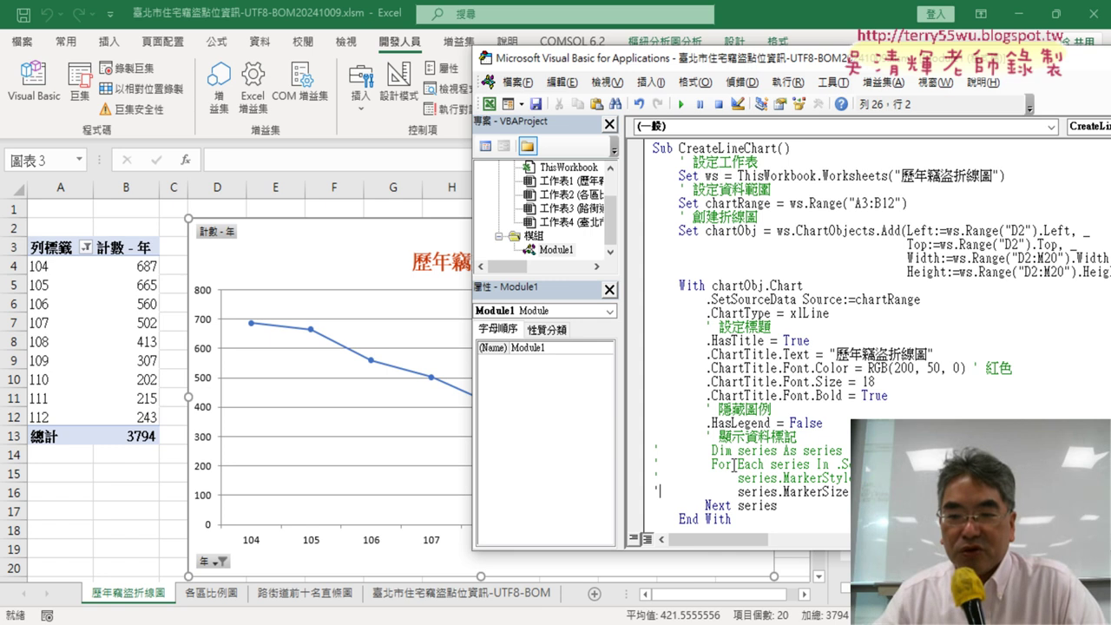
{"action": "left_click", "coordinate": [908, 421]}
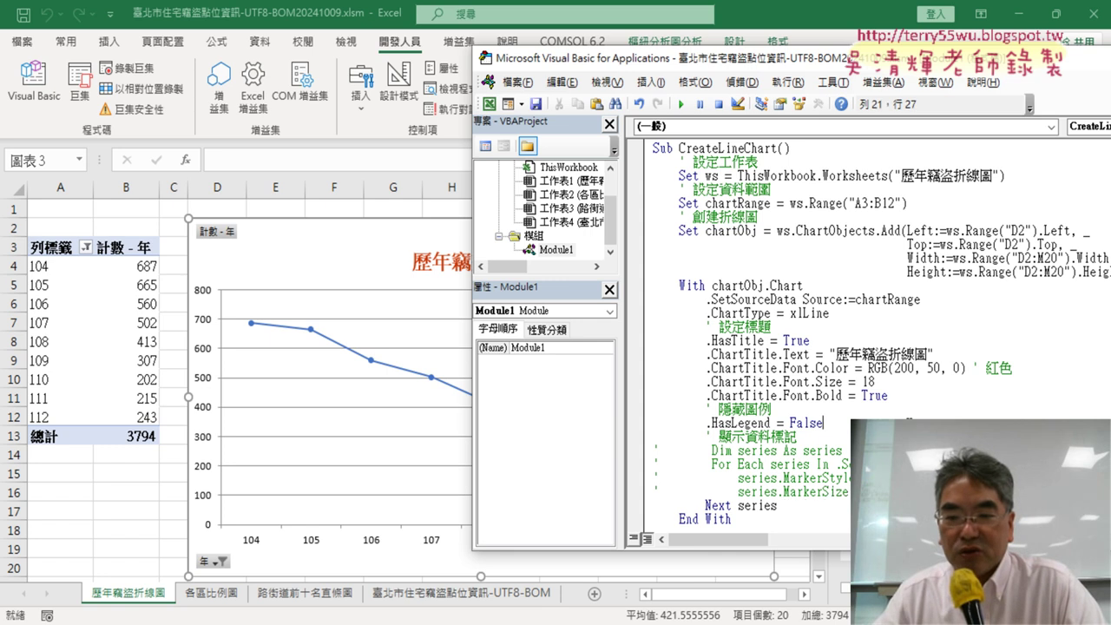
{"action": "left_click", "coordinate": [653, 505]}
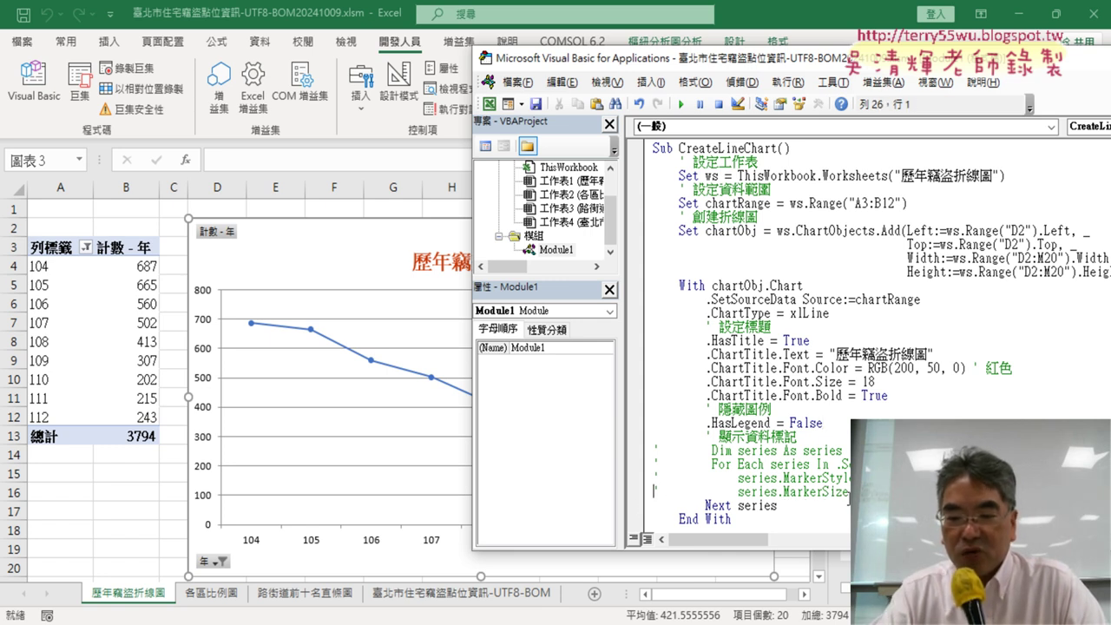
{"action": "type", "text": "'"}
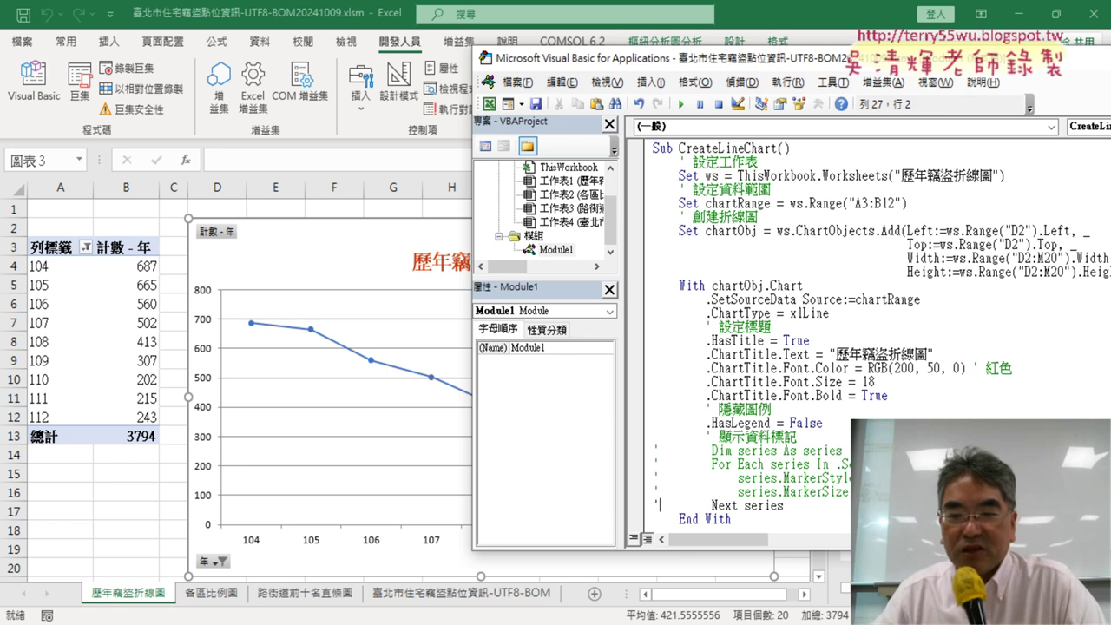
Select the commented marker loop from Dim series through Next series
{"action": "left_click", "coordinate": [886, 404]}
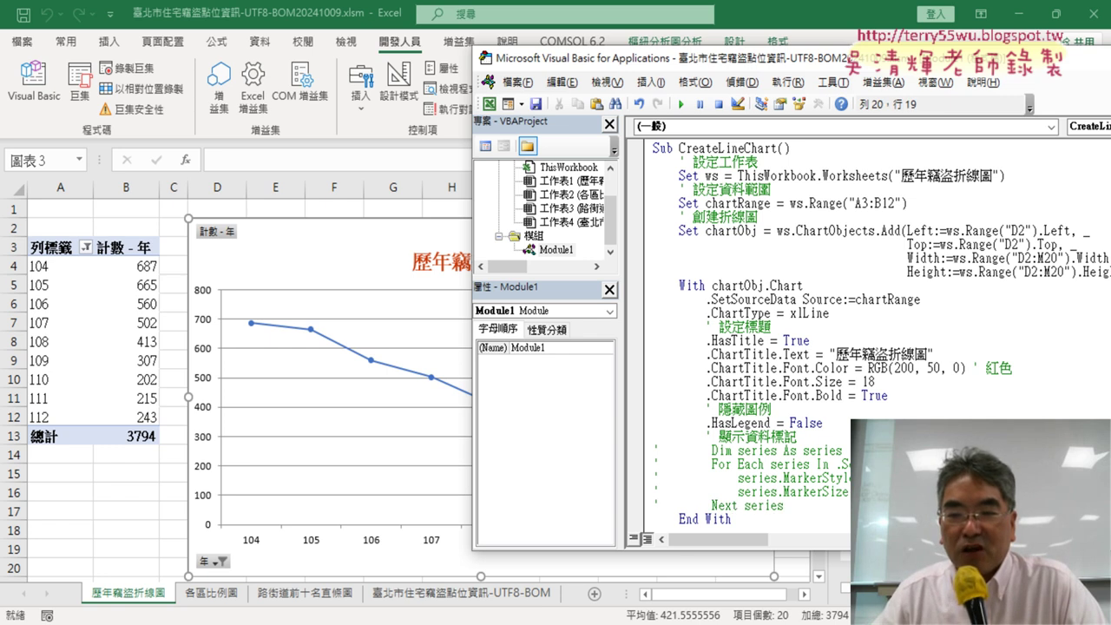
{"action": "left_click_drag", "start_coordinate": [653, 504], "coordinate": [651, 453]}
{"action": "left_click_drag", "start_coordinate": [792, 505], "coordinate": [646, 451]}
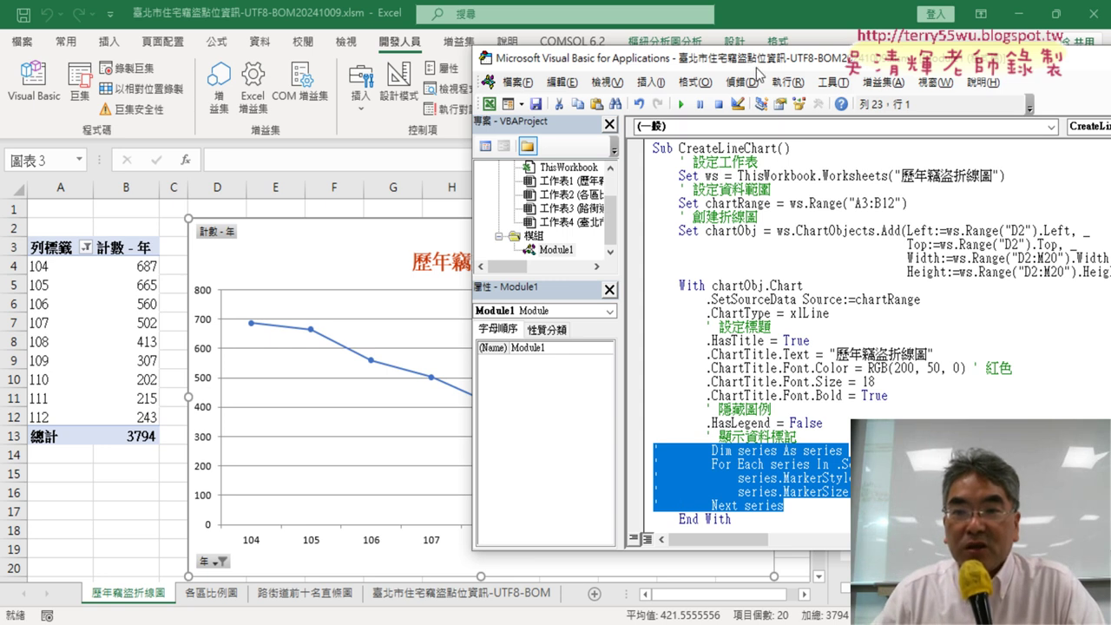
Shift the editor left and browse the list of available VBA toolbars
{"action": "left_click_drag", "start_coordinate": [765, 59], "coordinate": [654, 54]}
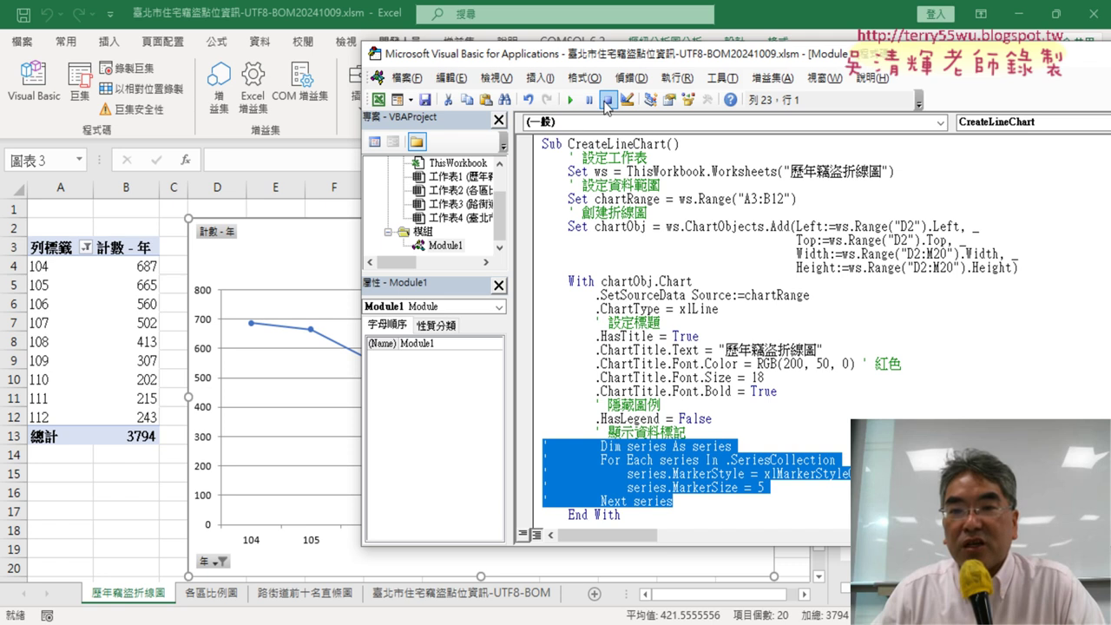
{"action": "right_click", "coordinate": [571, 104]}
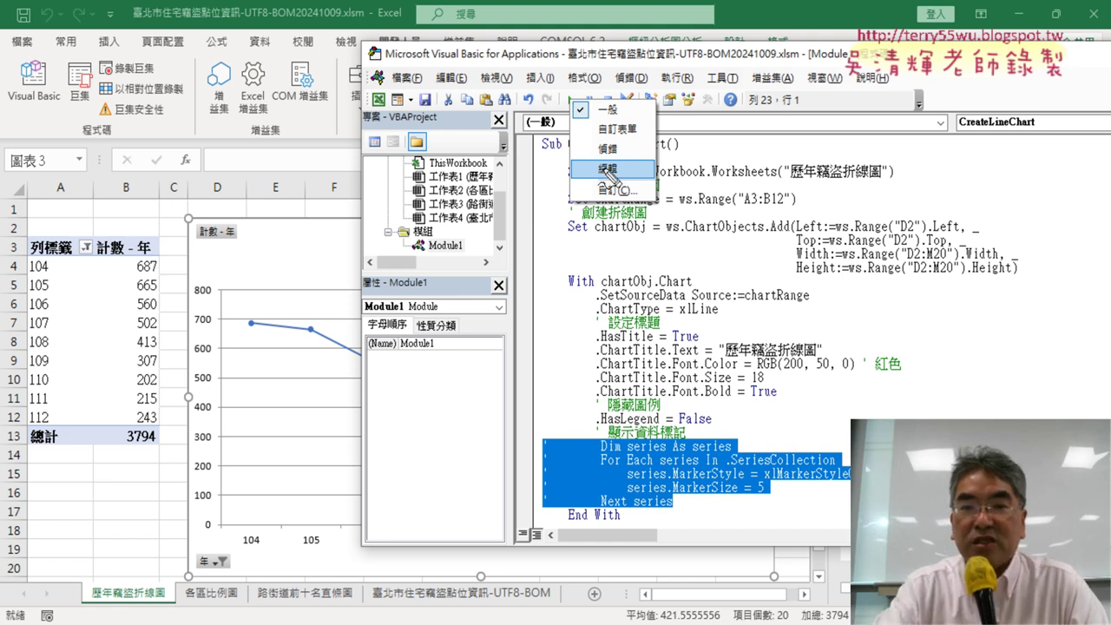
{"action": "mouse_move", "coordinate": [659, 515]}
{"action": "left_mouse_down"}
{"action": "mouse_move", "coordinate": [531, 460]}
{"action": "mouse_move", "coordinate": [835, 451]}
{"action": "left_mouse_up"}
{"action": "left_click_drag", "start_coordinate": [838, 512], "coordinate": [692, 514]}
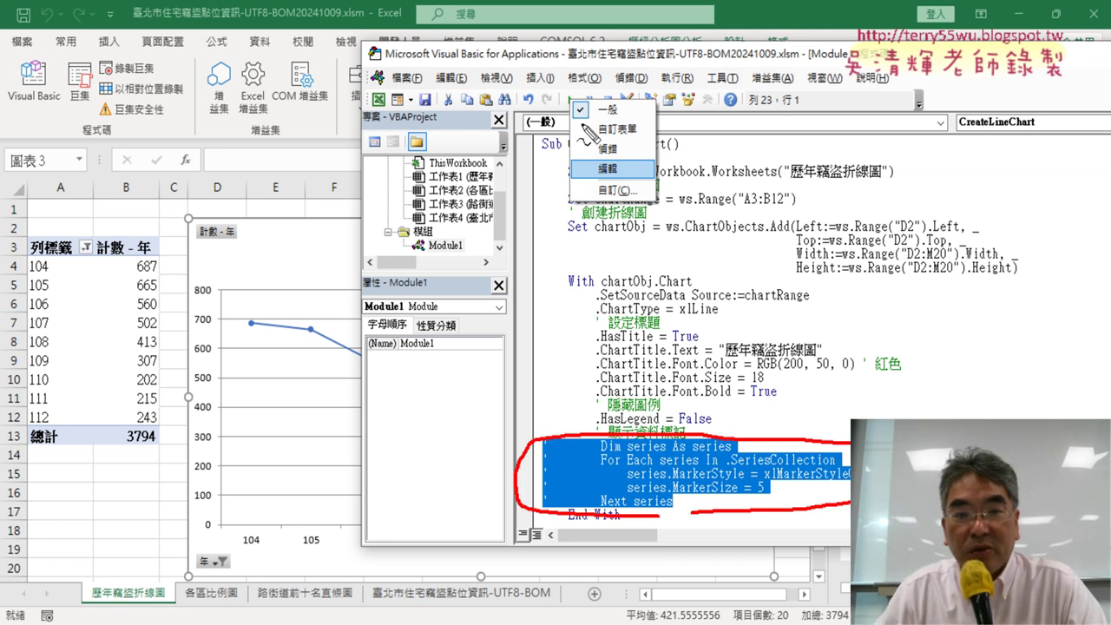
{"action": "left_click_drag", "start_coordinate": [635, 86], "coordinate": [694, 87]}
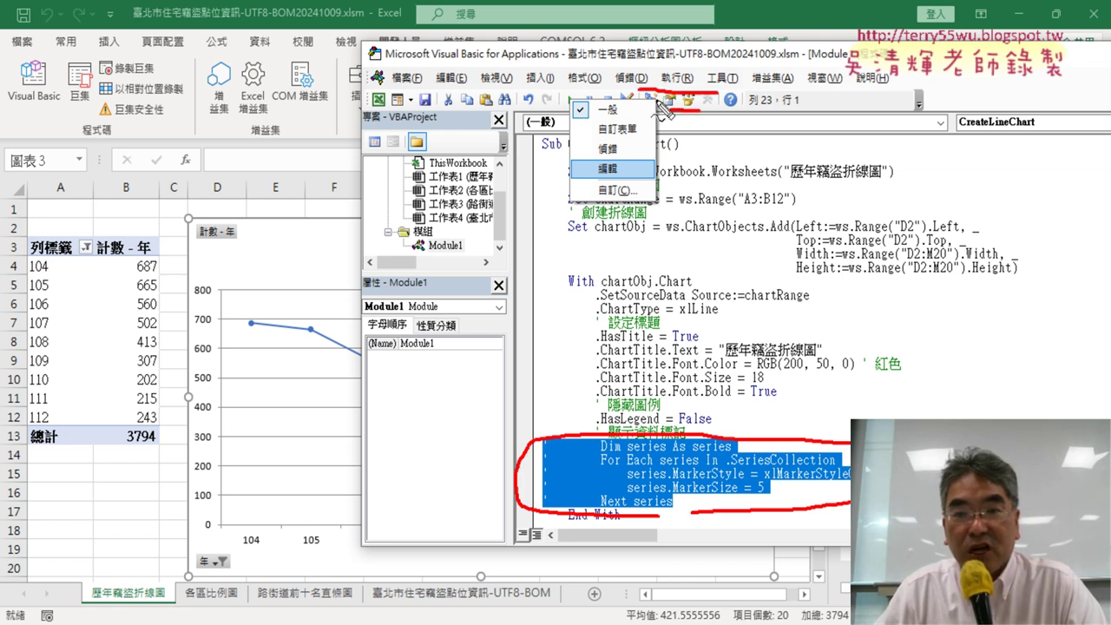
{"action": "left_click_drag", "start_coordinate": [629, 181], "coordinate": [617, 189]}
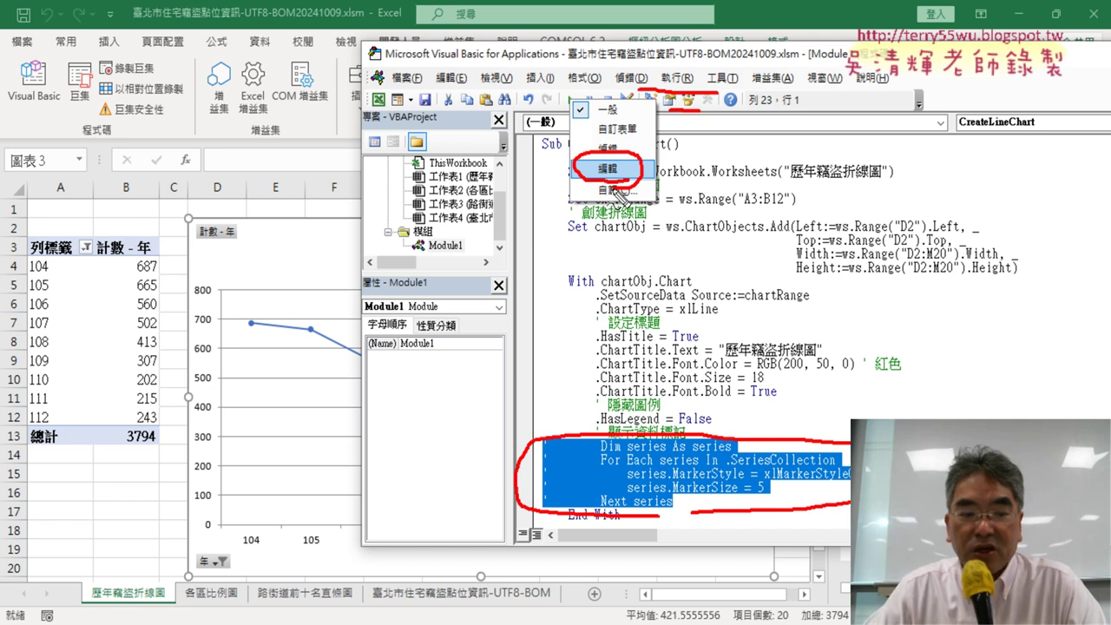
{"action": "key", "text": "Escape"}
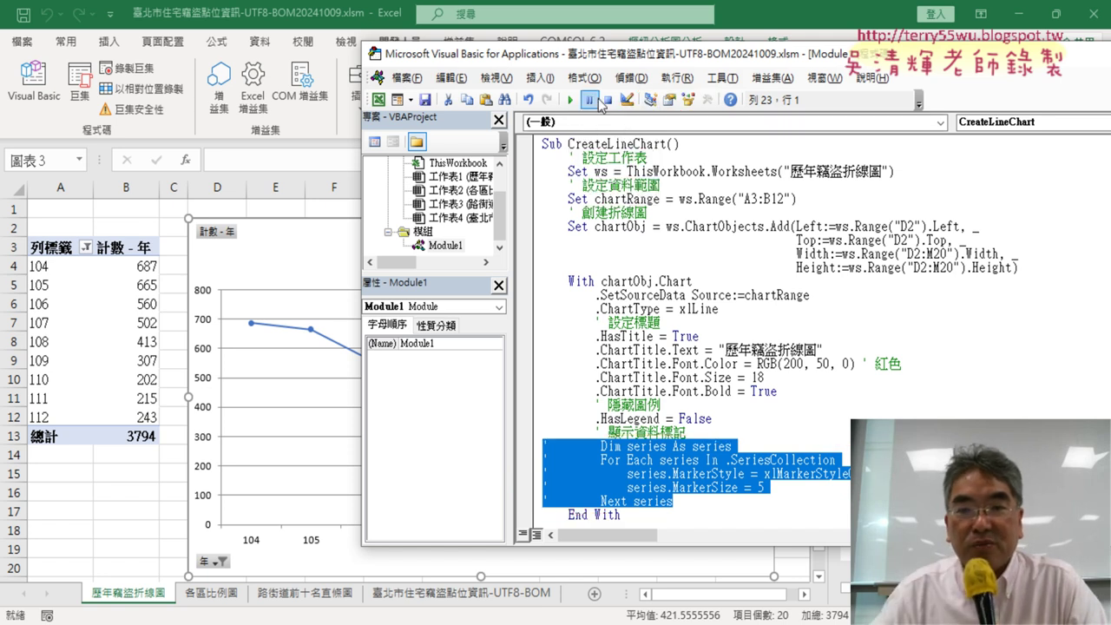
Turn on the 編輯 (Edit) toolbar and dock it beside the other toolbars
{"action": "right_click", "coordinate": [595, 103]}
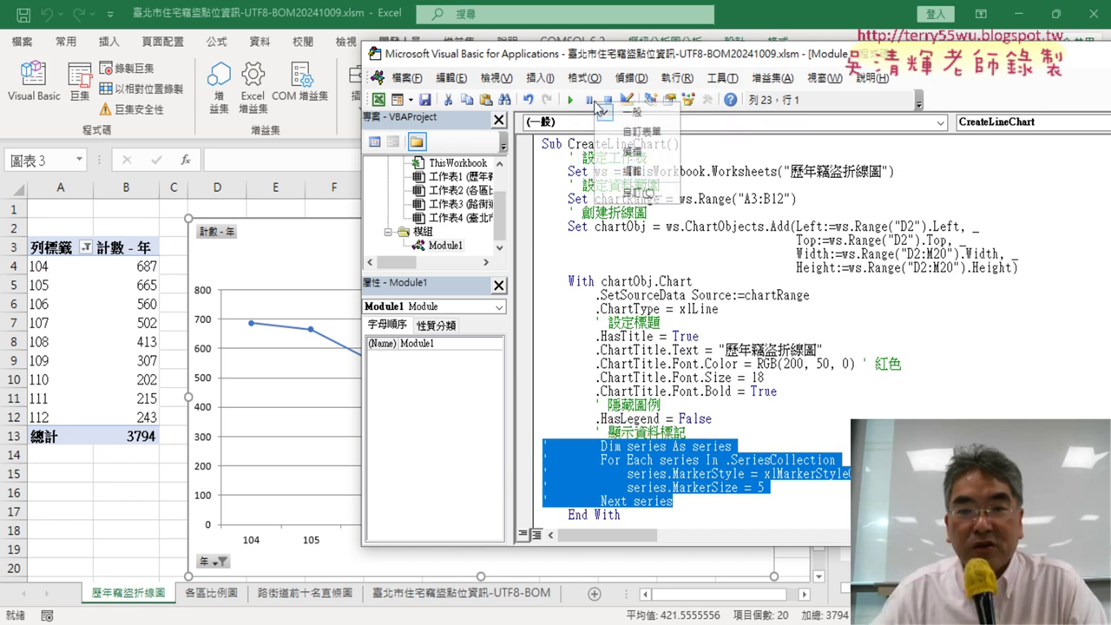
{"action": "left_click", "coordinate": [641, 171]}
{"action": "mouse_move", "coordinate": [217, 159]}
{"action": "left_mouse_down"}
{"action": "mouse_move", "coordinate": [371, 120]}
{"action": "mouse_move", "coordinate": [184, 130]}
{"action": "left_mouse_up"}
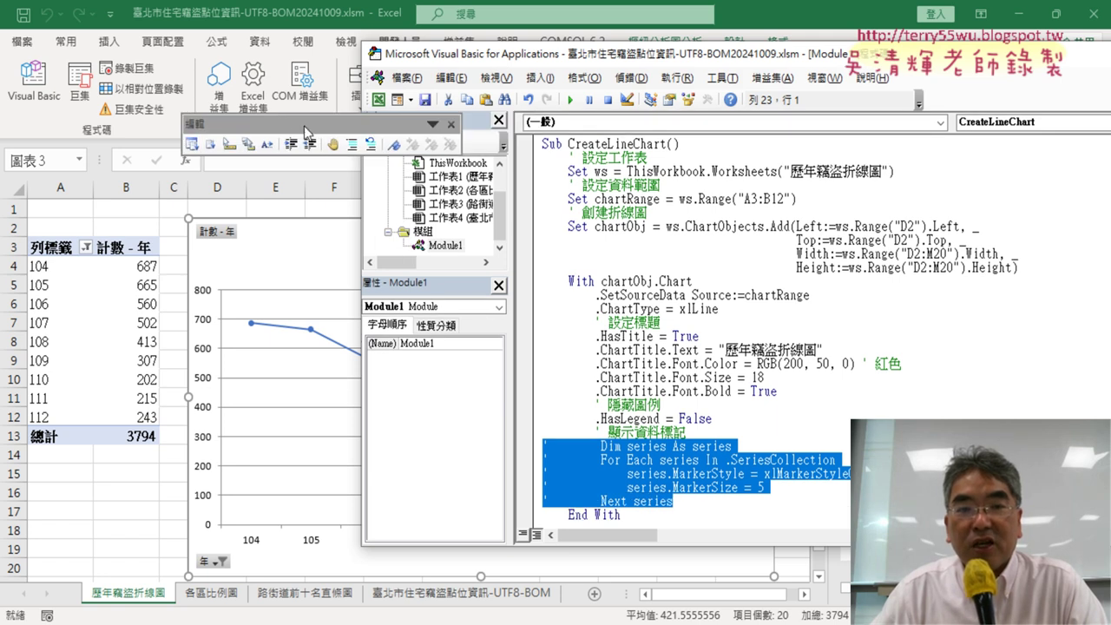
{"action": "left_click_drag", "start_coordinate": [304, 124], "coordinate": [363, 121]}
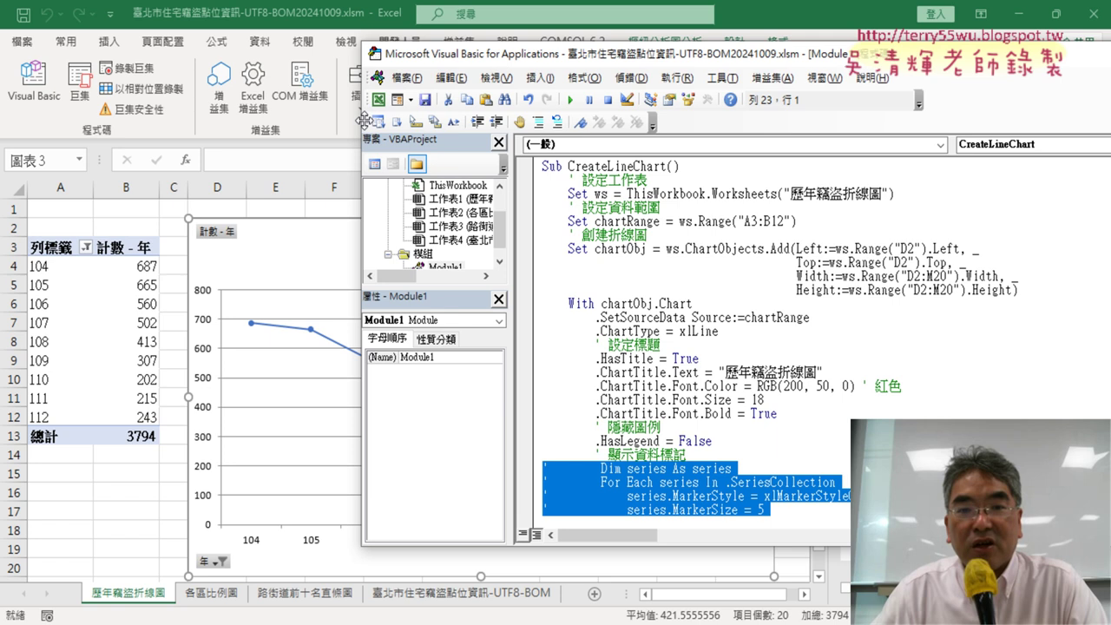
{"action": "mouse_move", "coordinate": [790, 512]}
{"action": "left_mouse_down"}
{"action": "mouse_move", "coordinate": [571, 498]}
{"action": "mouse_move", "coordinate": [522, 464]}
{"action": "left_mouse_up"}
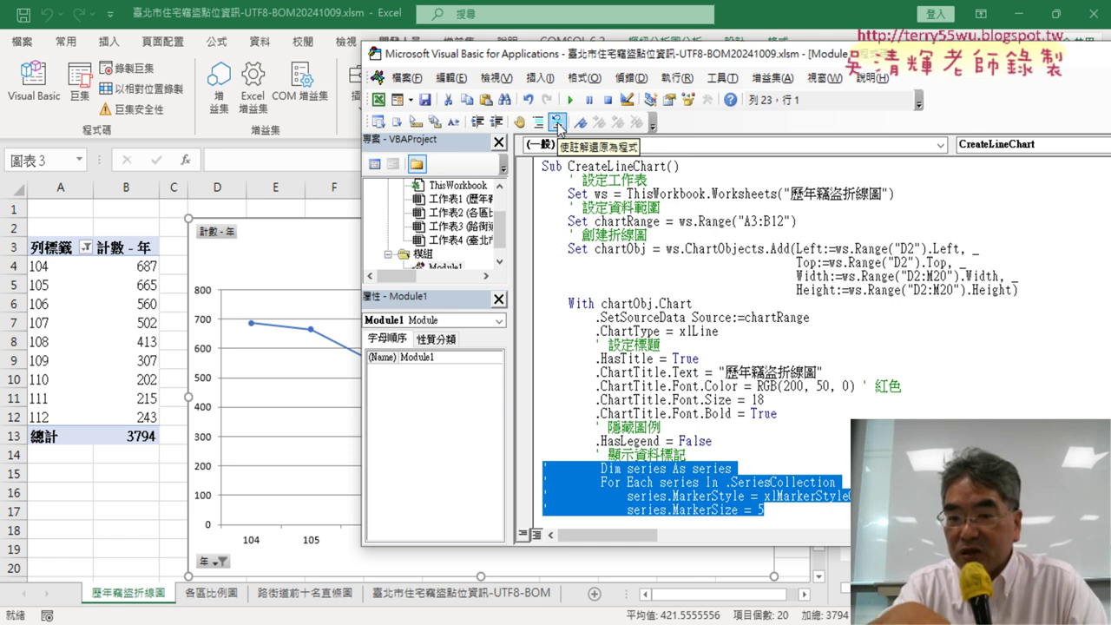
{"action": "left_click", "coordinate": [558, 127]}
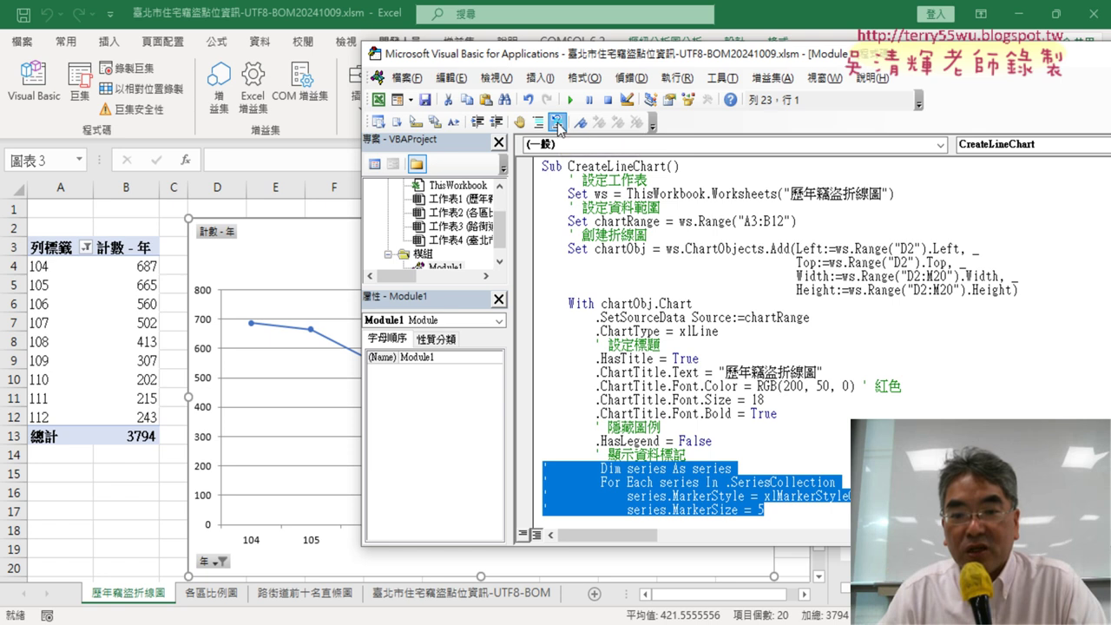
{"action": "left_click", "coordinate": [701, 427]}
{"action": "scroll", "coordinate": [703, 460], "scroll_direction": "down", "scroll_amount": 1}
{"action": "scroll", "coordinate": [703, 460], "scroll_direction": "down", "scroll_amount": 1}
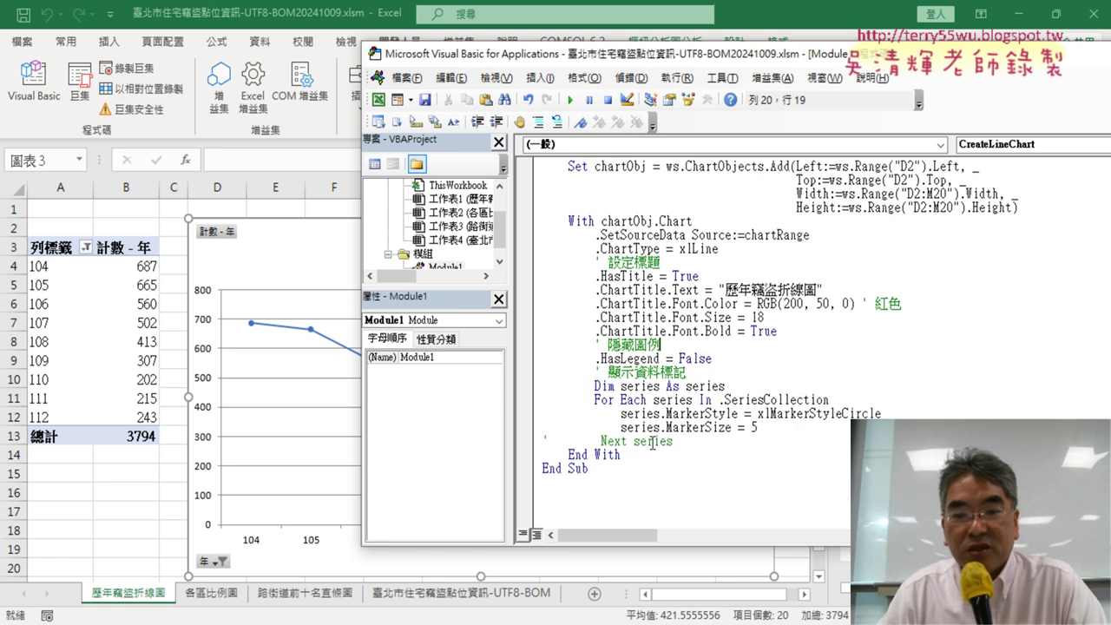
{"action": "left_click", "coordinate": [559, 121]}
{"action": "left_click_drag", "start_coordinate": [691, 441], "coordinate": [535, 391]}
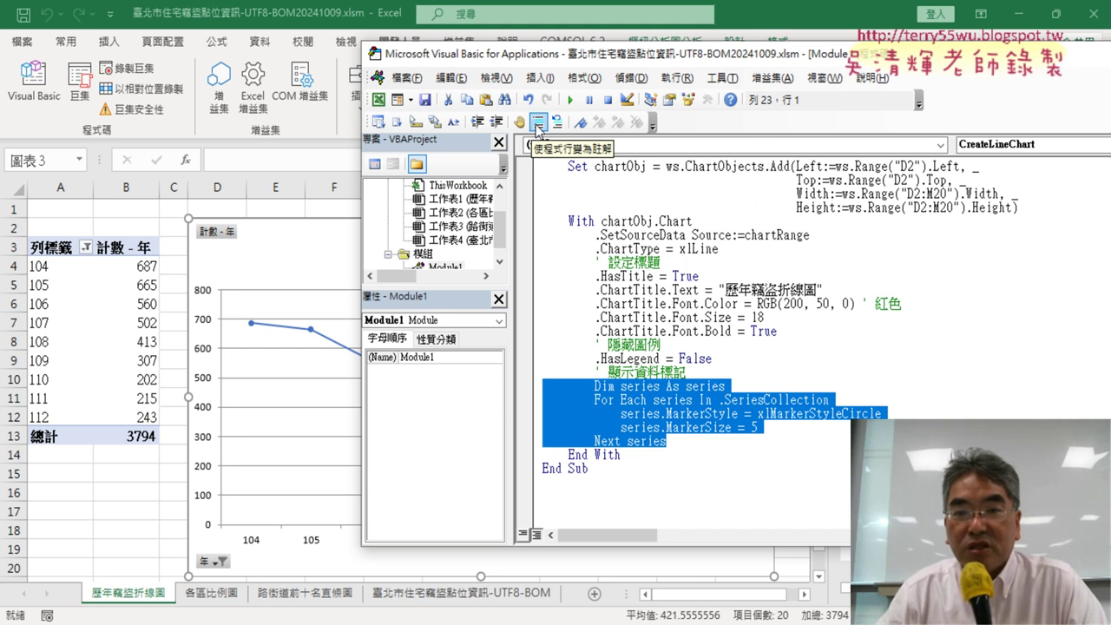
{"action": "left_click", "coordinate": [634, 451]}
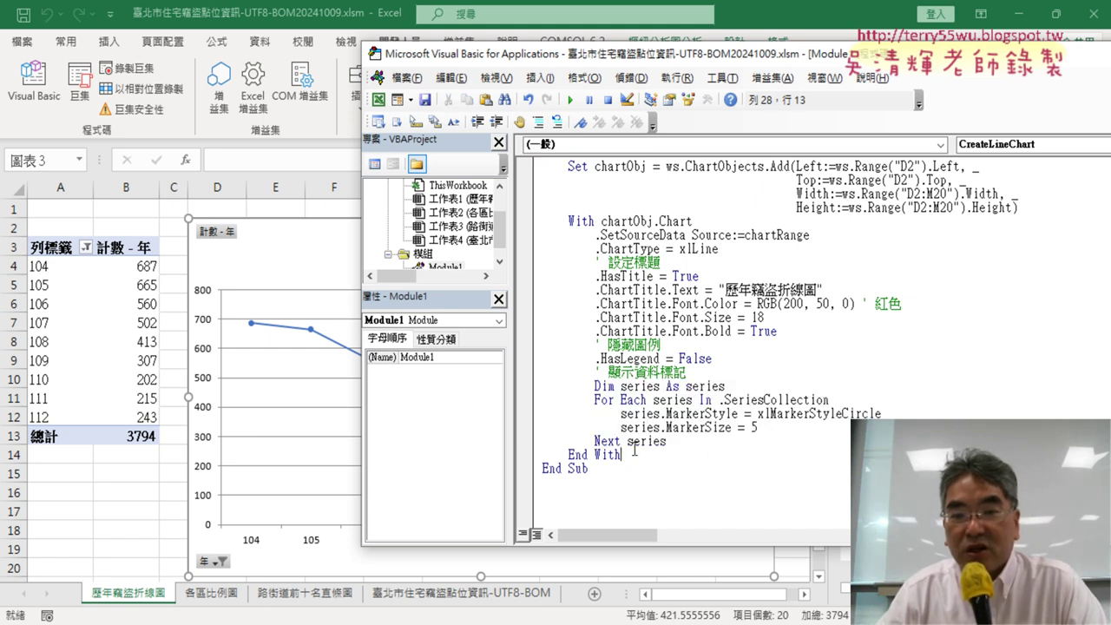
{"action": "left_click_drag", "start_coordinate": [717, 437], "coordinate": [544, 389]}
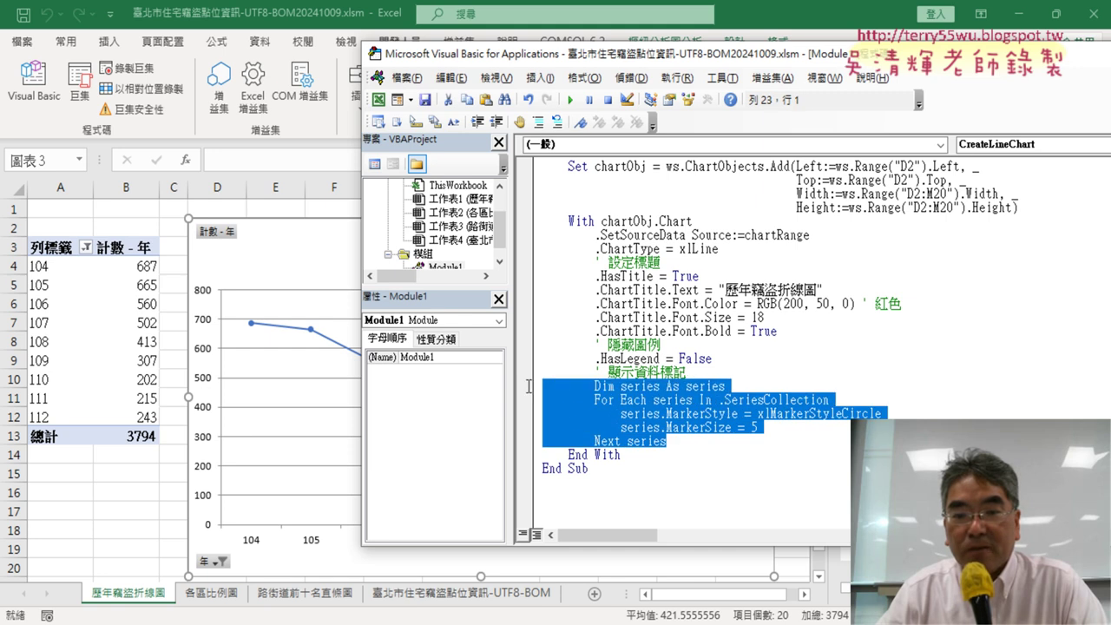
{"action": "left_click", "coordinate": [539, 122]}
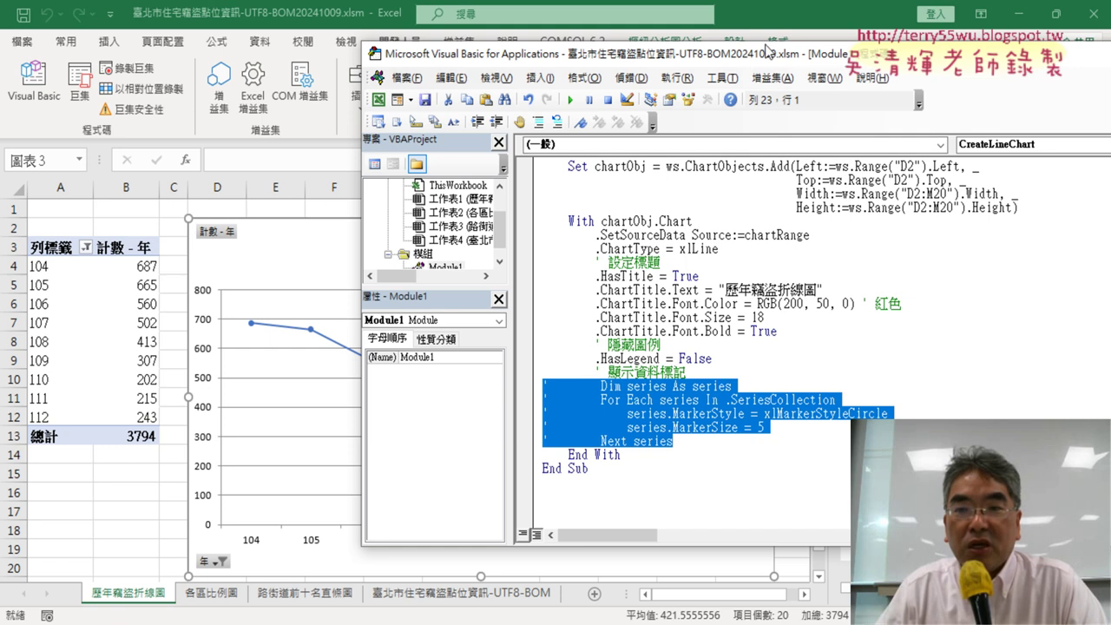
{"action": "left_click_drag", "start_coordinate": [768, 52], "coordinate": [954, 52]}
Rerun the CreateLineChart macro so the chart redraws without circle markers
{"action": "left_click", "coordinate": [898, 300]}
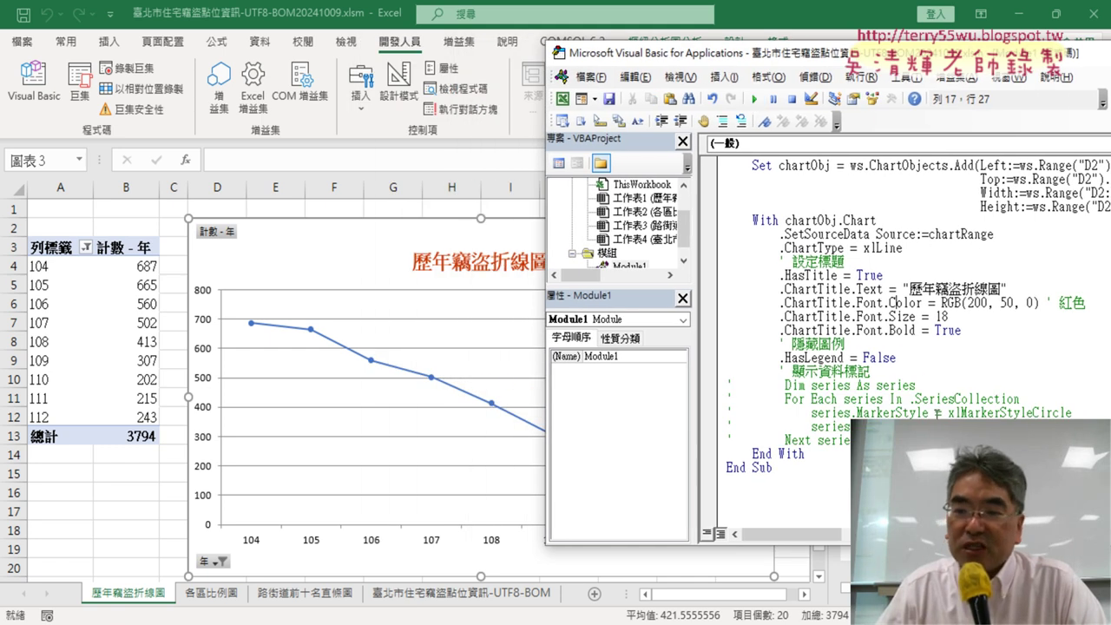
{"action": "left_click_drag", "start_coordinate": [792, 372], "coordinate": [871, 371]}
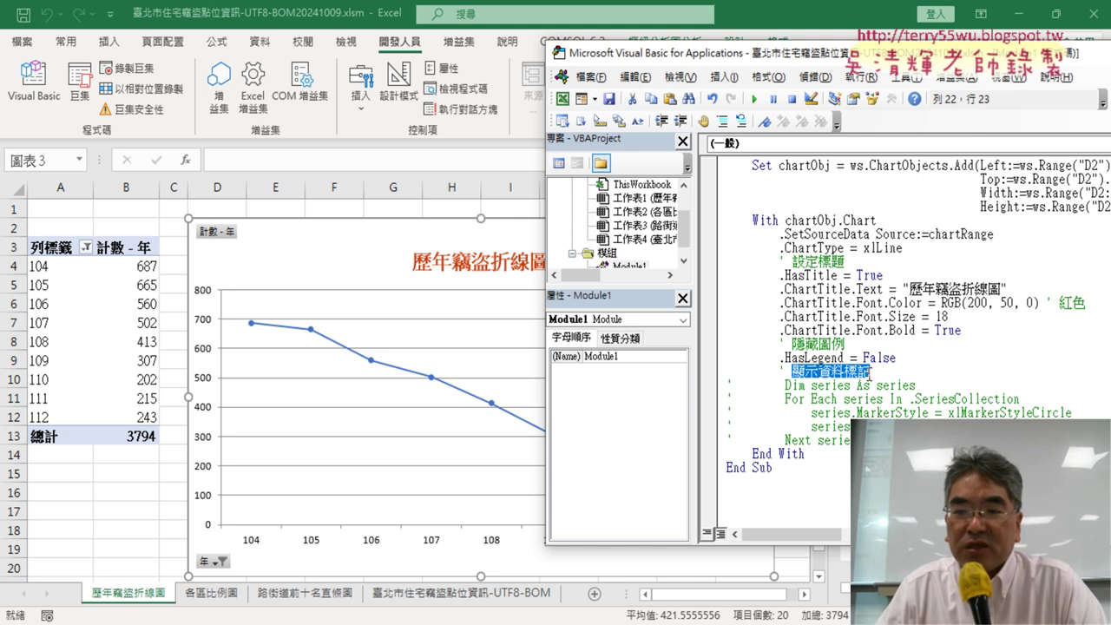
{"action": "left_click", "coordinate": [754, 99]}
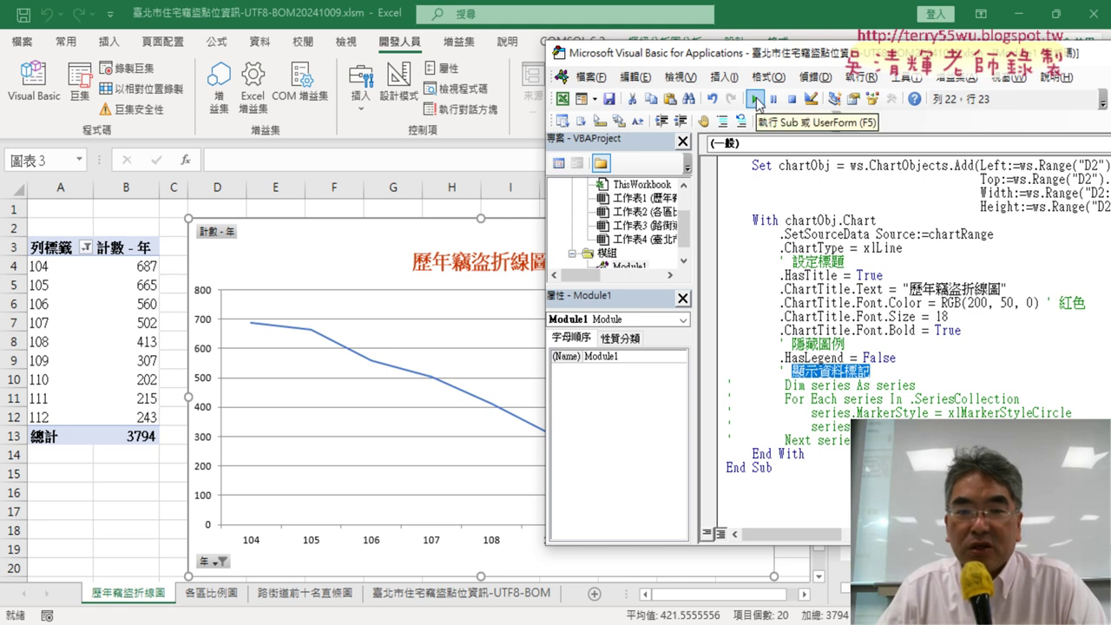
With the chart in view, select the marker comment through Next series
{"action": "mouse_move", "coordinate": [760, 69]}
{"action": "left_mouse_down"}
{"action": "mouse_move", "coordinate": [979, 82]}
{"action": "mouse_move", "coordinate": [595, 62]}
{"action": "left_mouse_up"}
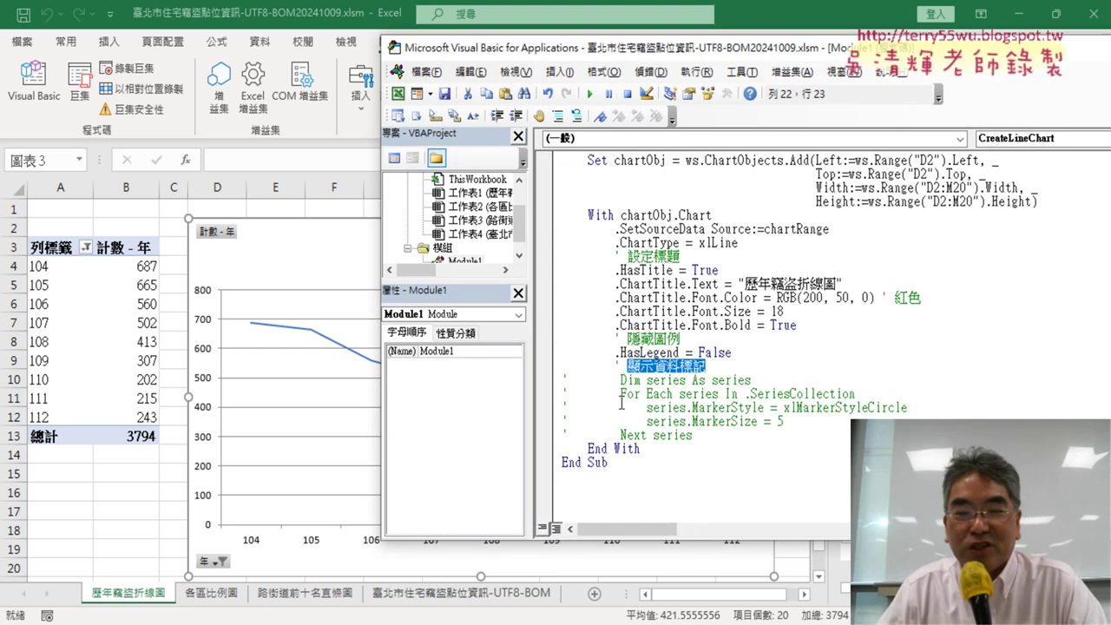
{"action": "left_click_drag", "start_coordinate": [717, 440], "coordinate": [560, 380]}
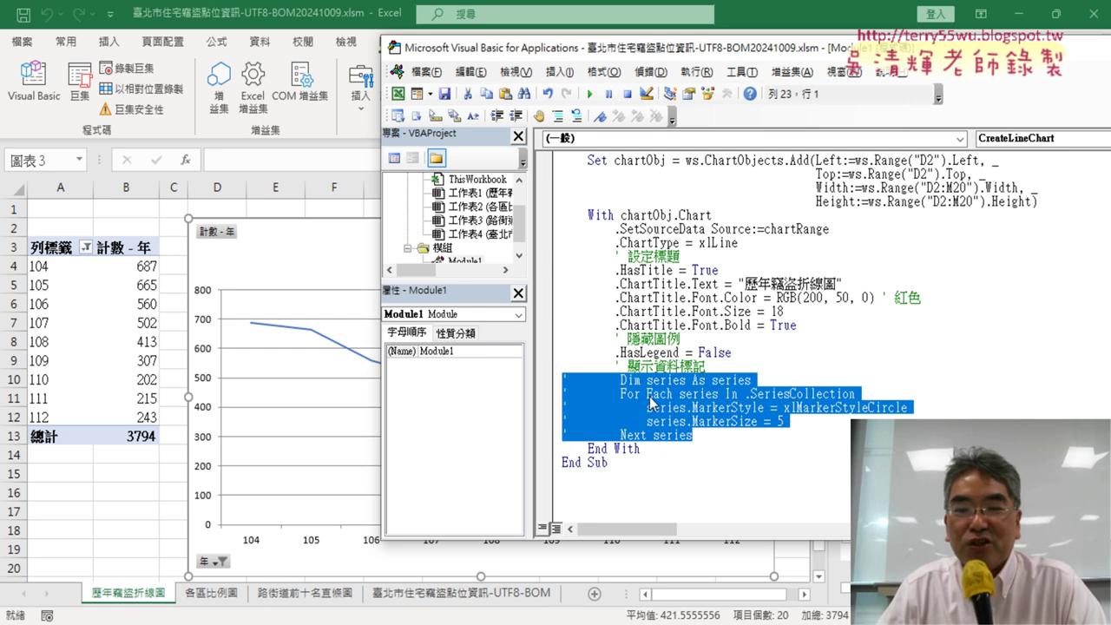
{"action": "left_click", "coordinate": [698, 393]}
{"action": "left_click_drag", "start_coordinate": [694, 434], "coordinate": [560, 365]}
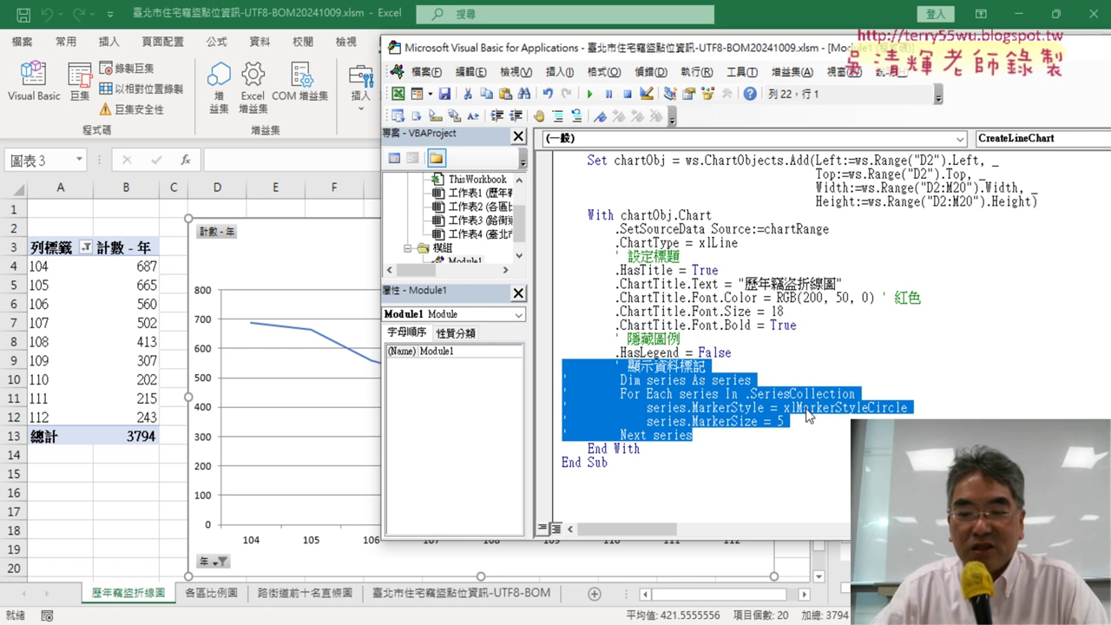
Delete the selected marker comment and loop, leaving .HasLegend = False as the last line
{"action": "key", "text": "Delete"}
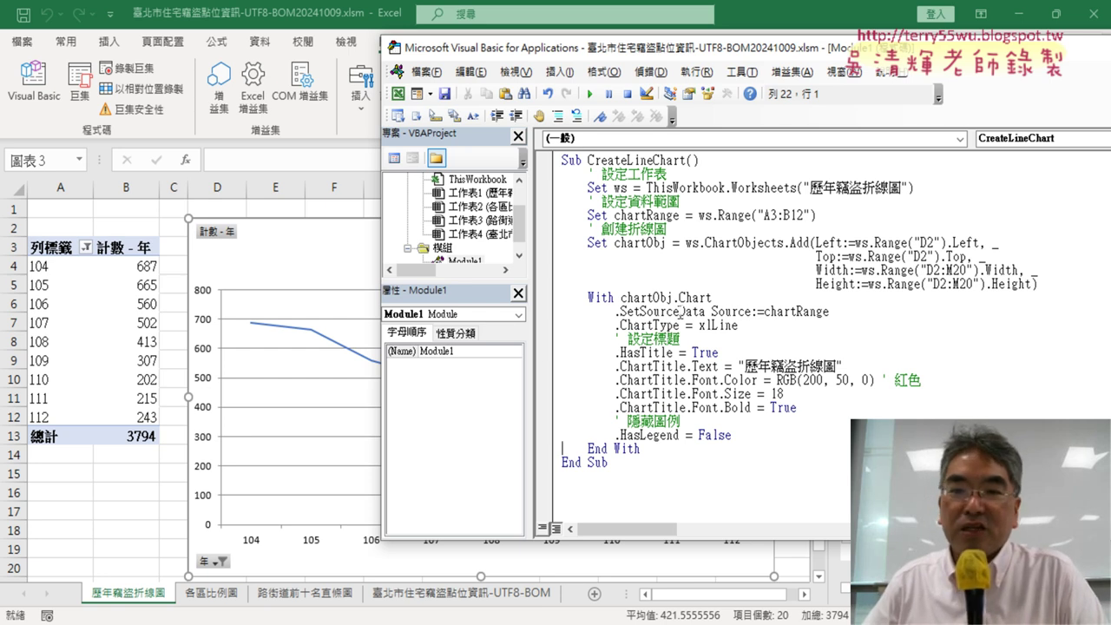
Copy 歷年竊盜折線圖 from the Worksheets line and paste it over CreateLineChart in the Sub line
{"action": "left_click_drag", "start_coordinate": [589, 161], "coordinate": [687, 162]}
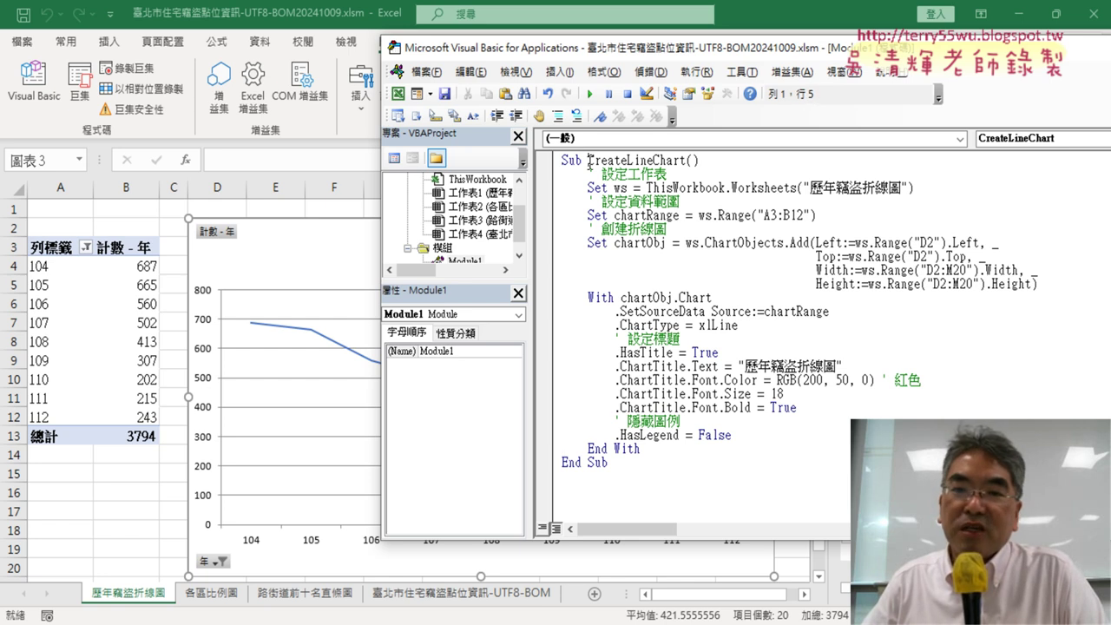
{"action": "left_click", "coordinate": [893, 199]}
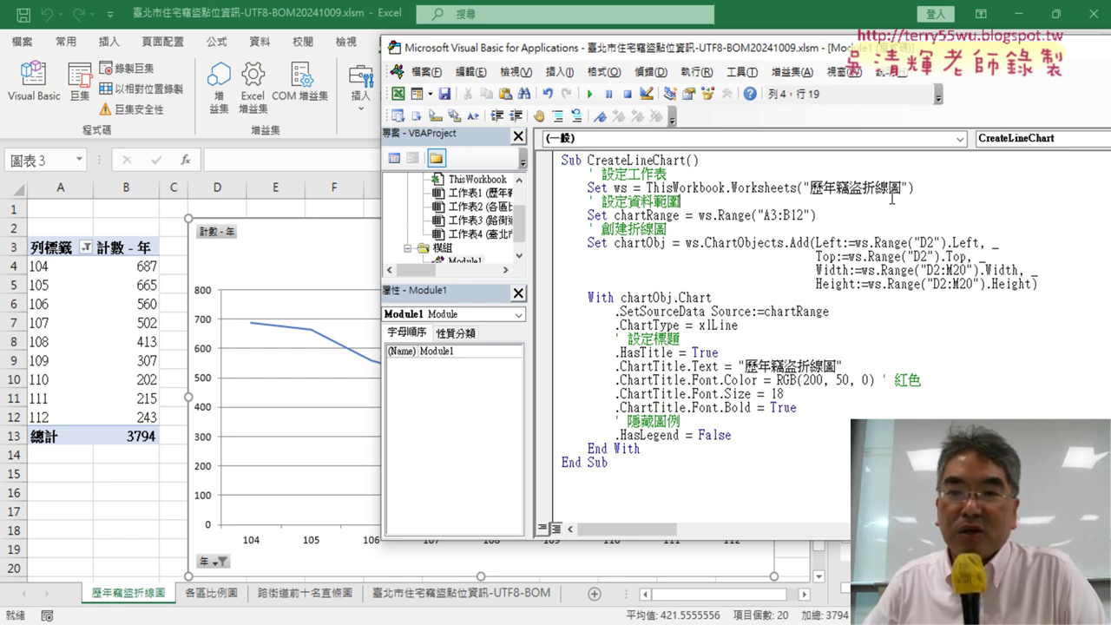
{"action": "left_click_drag", "start_coordinate": [903, 188], "coordinate": [810, 187]}
{"action": "right_click", "coordinate": [829, 191]}
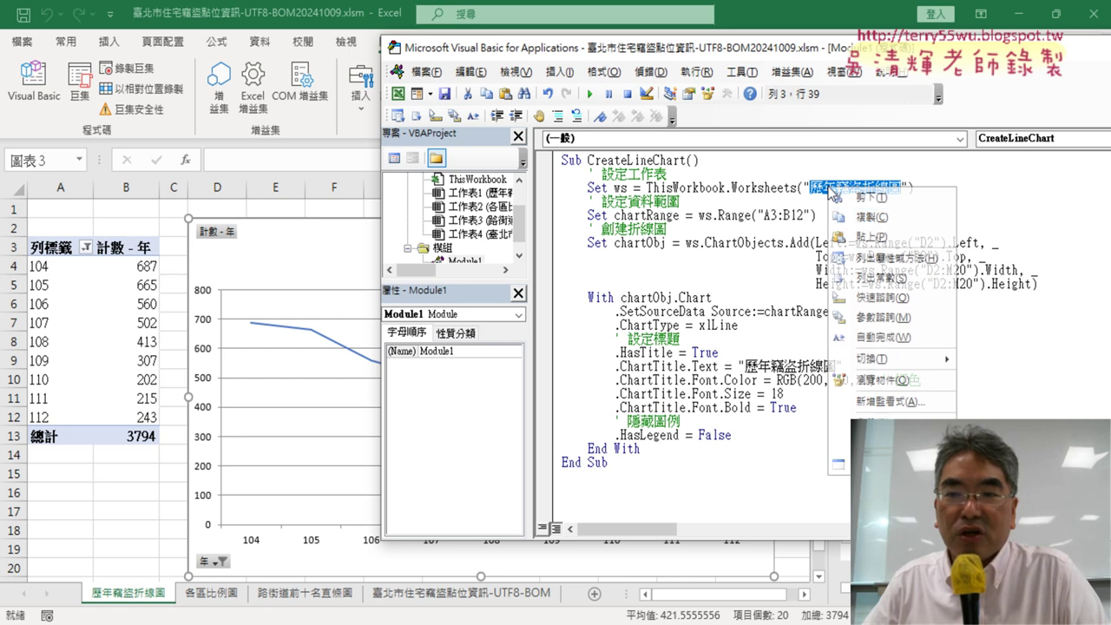
{"action": "left_click", "coordinate": [868, 217]}
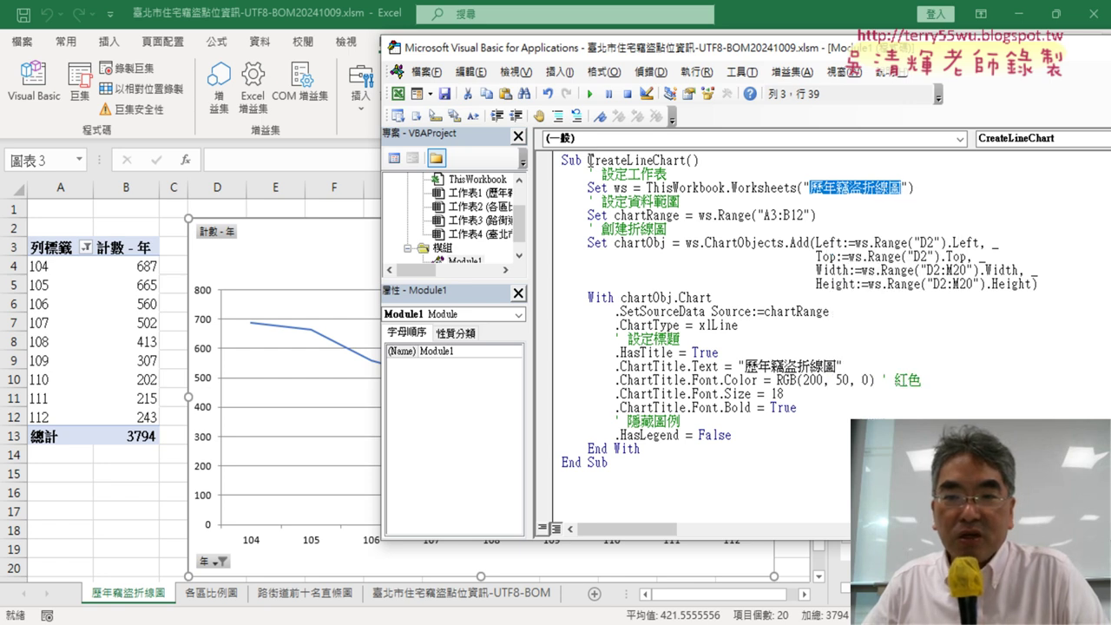
{"action": "left_click_drag", "start_coordinate": [589, 161], "coordinate": [677, 164]}
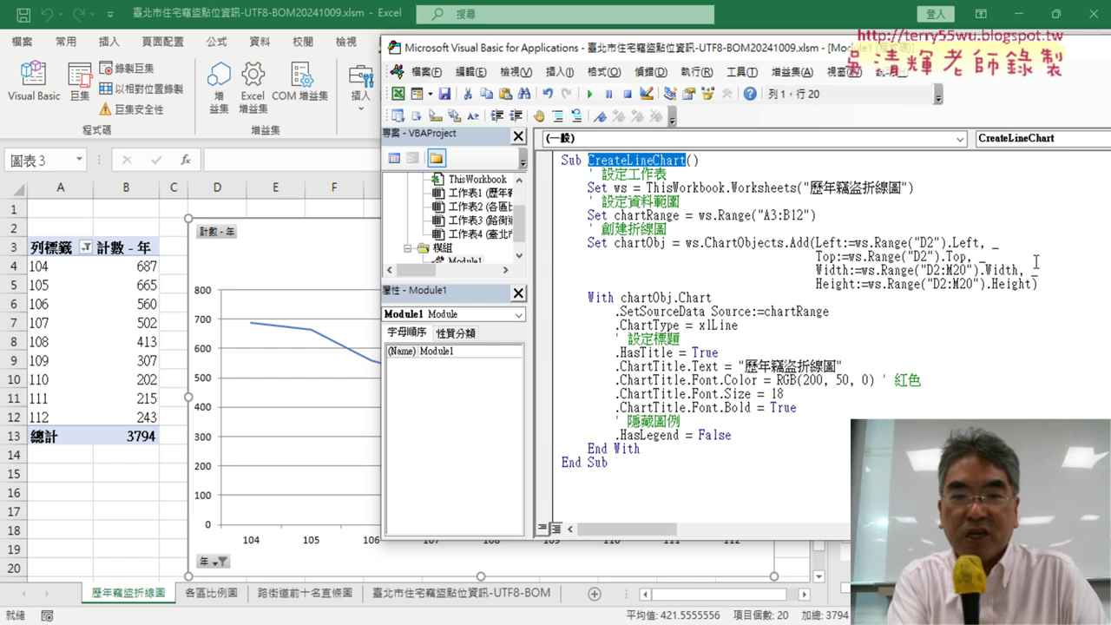
{"action": "key", "text": "ctrl+v"}
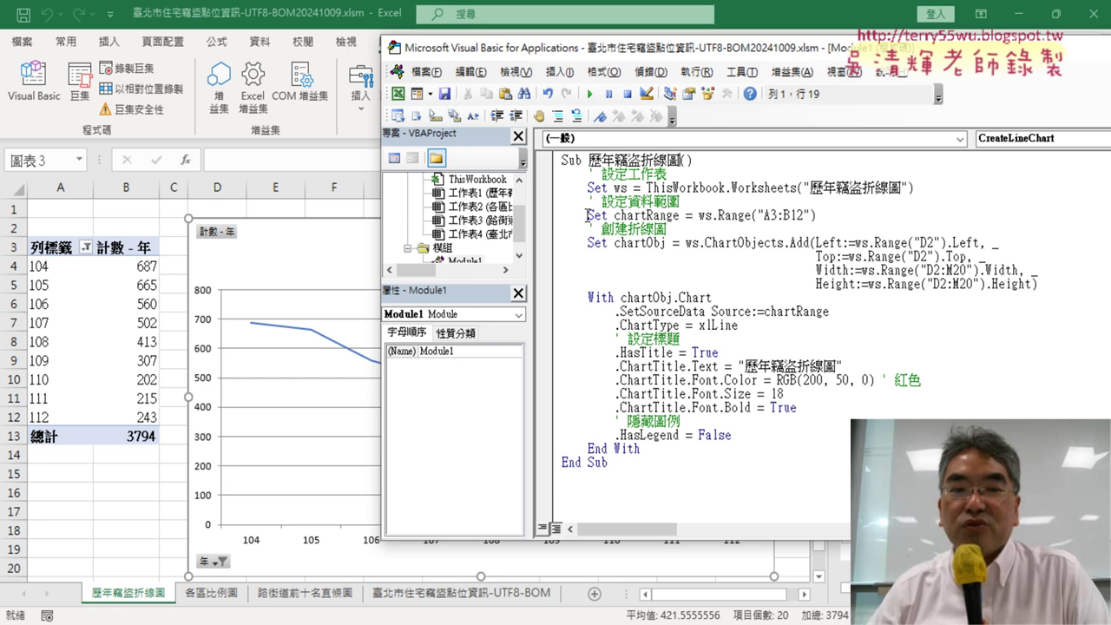
Bring the worksheet with the red-titled 歷年竊盜折線圖 line chart back in front of the VBA editor
{"action": "left_click", "coordinate": [334, 240]}
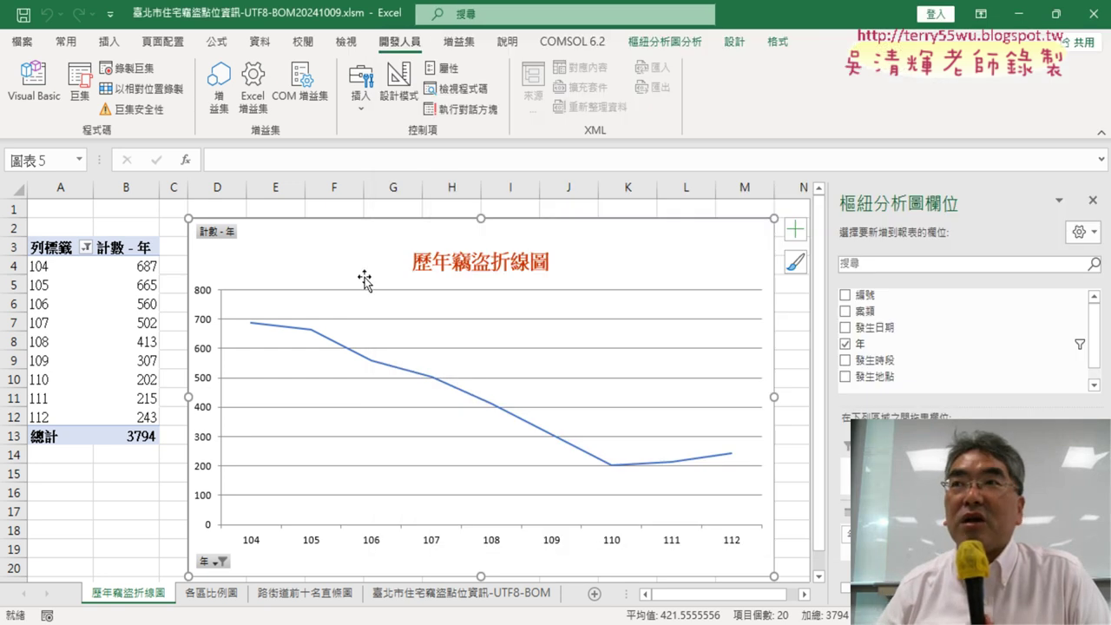